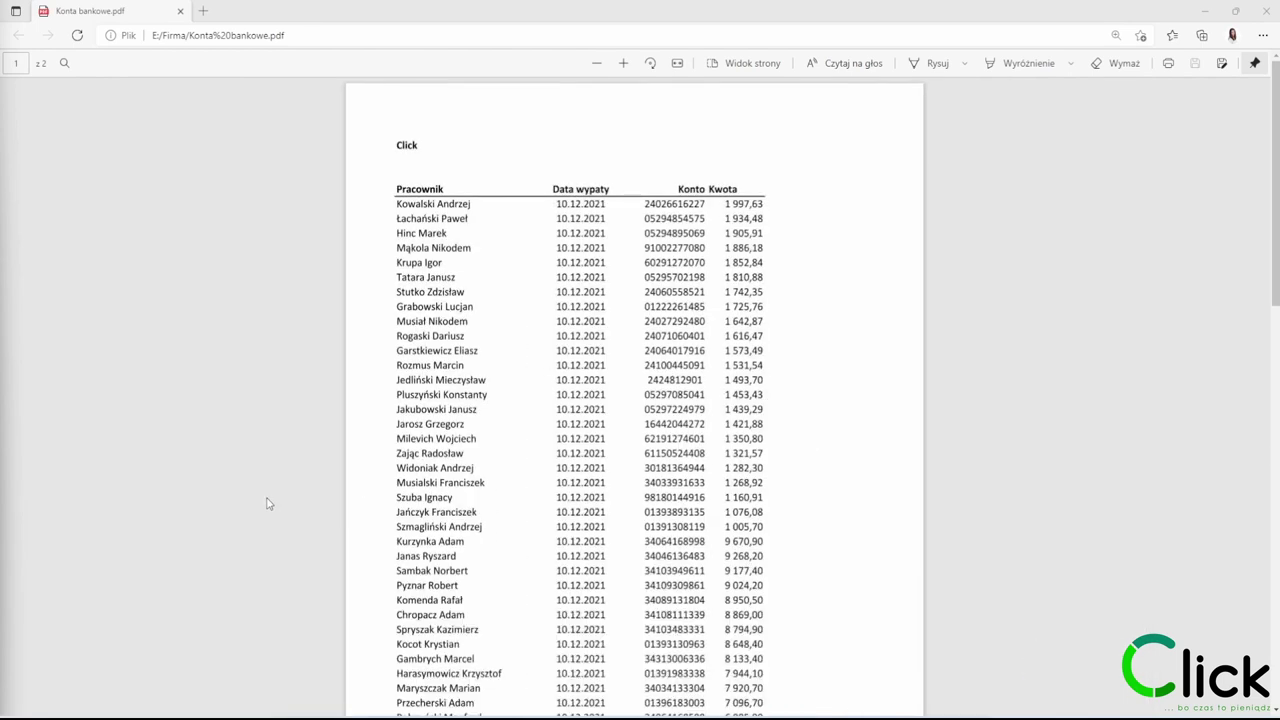
Step: Take a screen snip of the first page of the payroll PDF and paste it onto the blank OneNote page
{"action": "scroll", "coordinate": [267, 503], "scroll_direction": "down", "scroll_amount": 1}
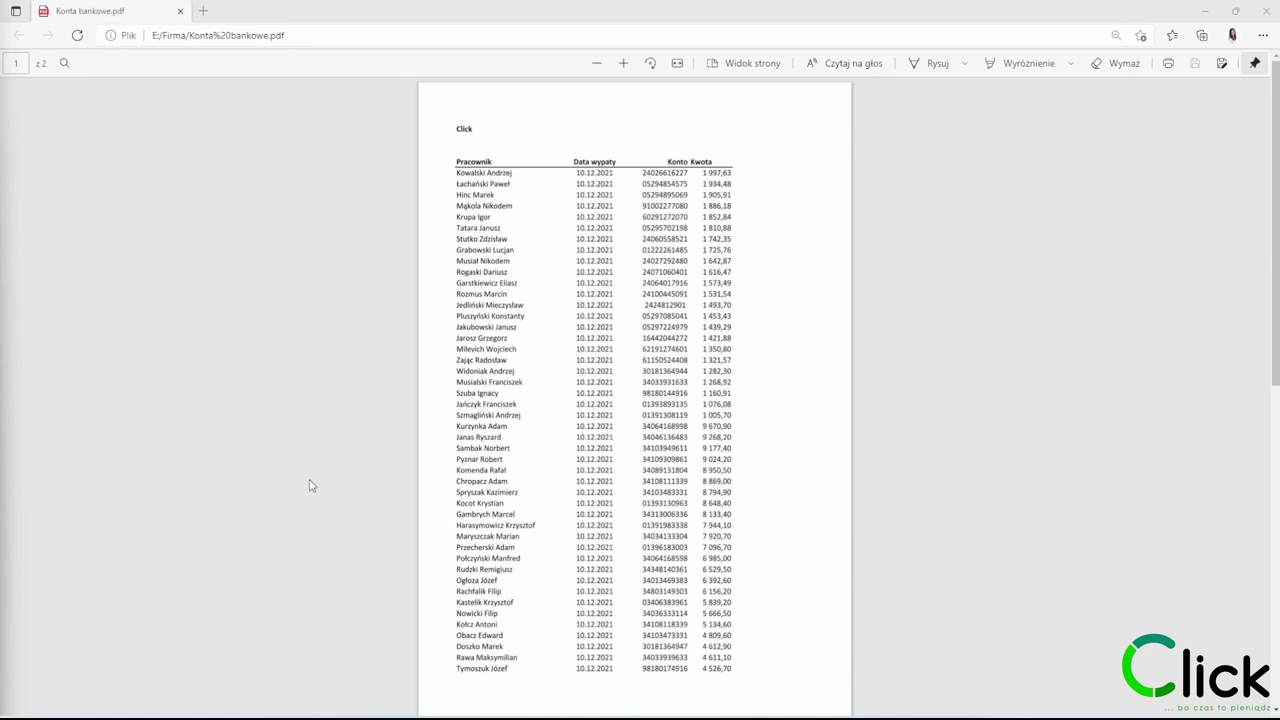
{"action": "key", "text": "super+shift+s"}
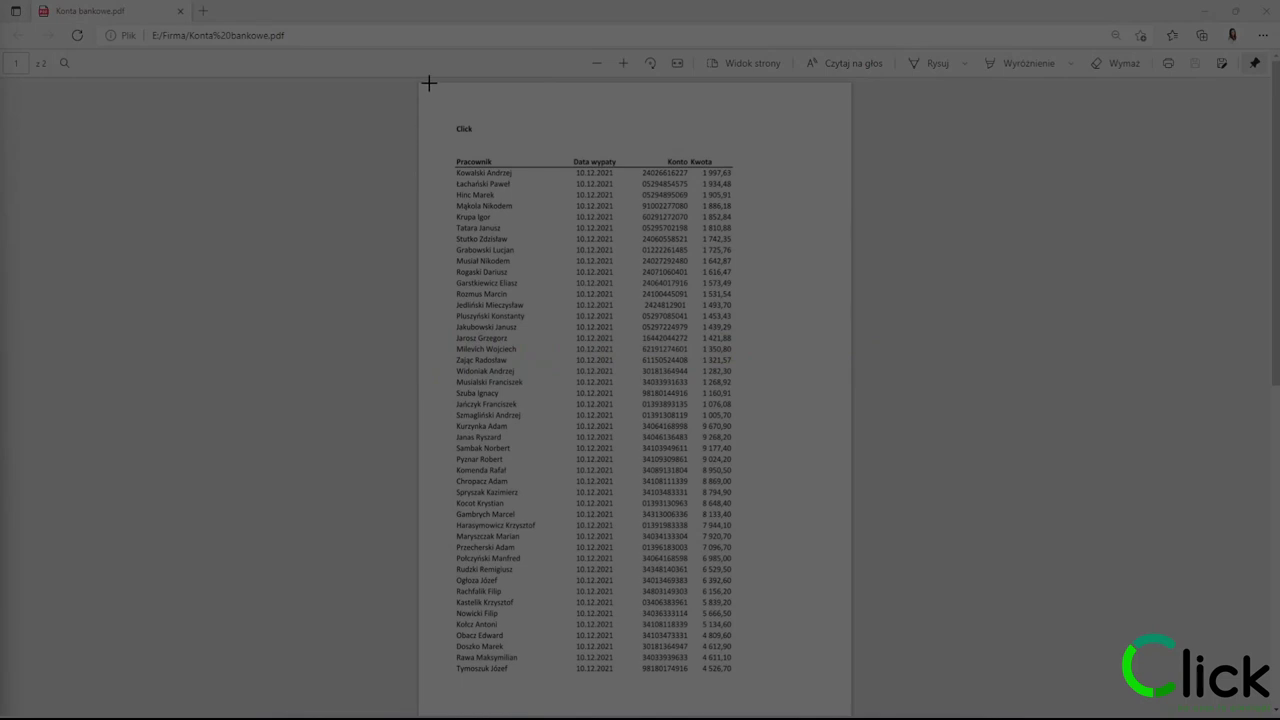
{"action": "left_click_drag", "start_coordinate": [438, 94], "coordinate": [798, 696]}
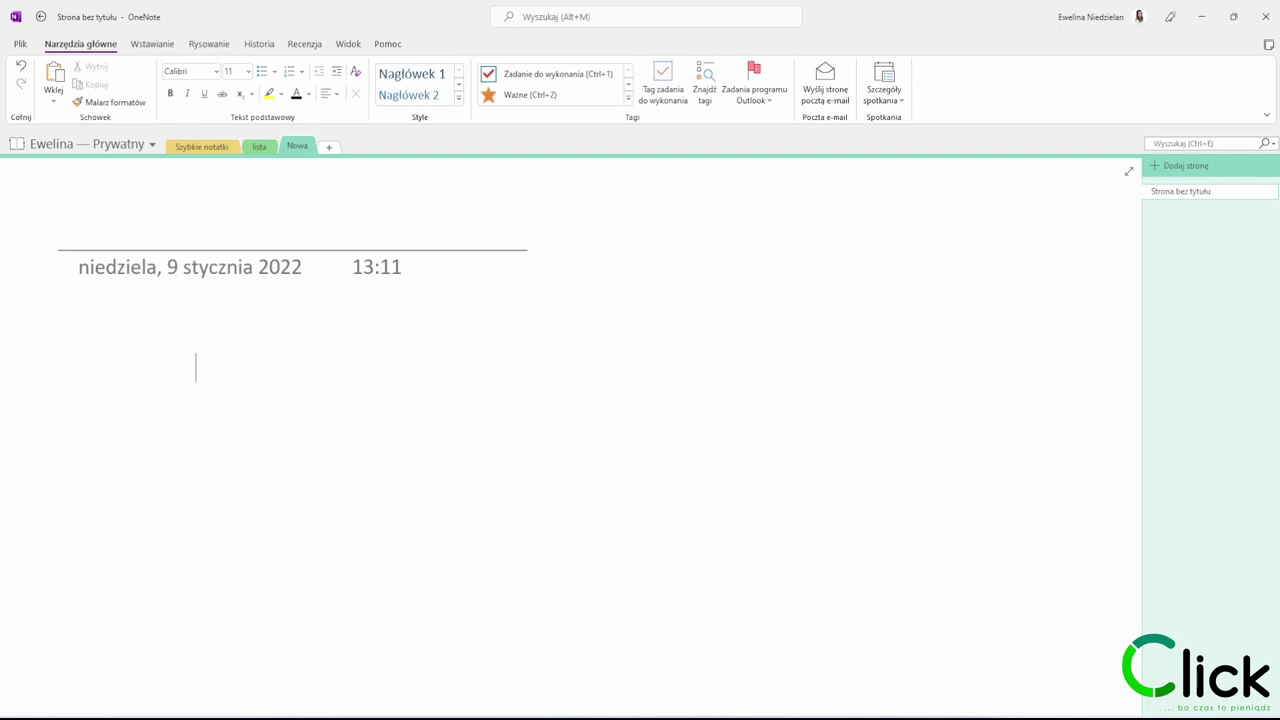
{"action": "key", "text": "ctrl+v"}
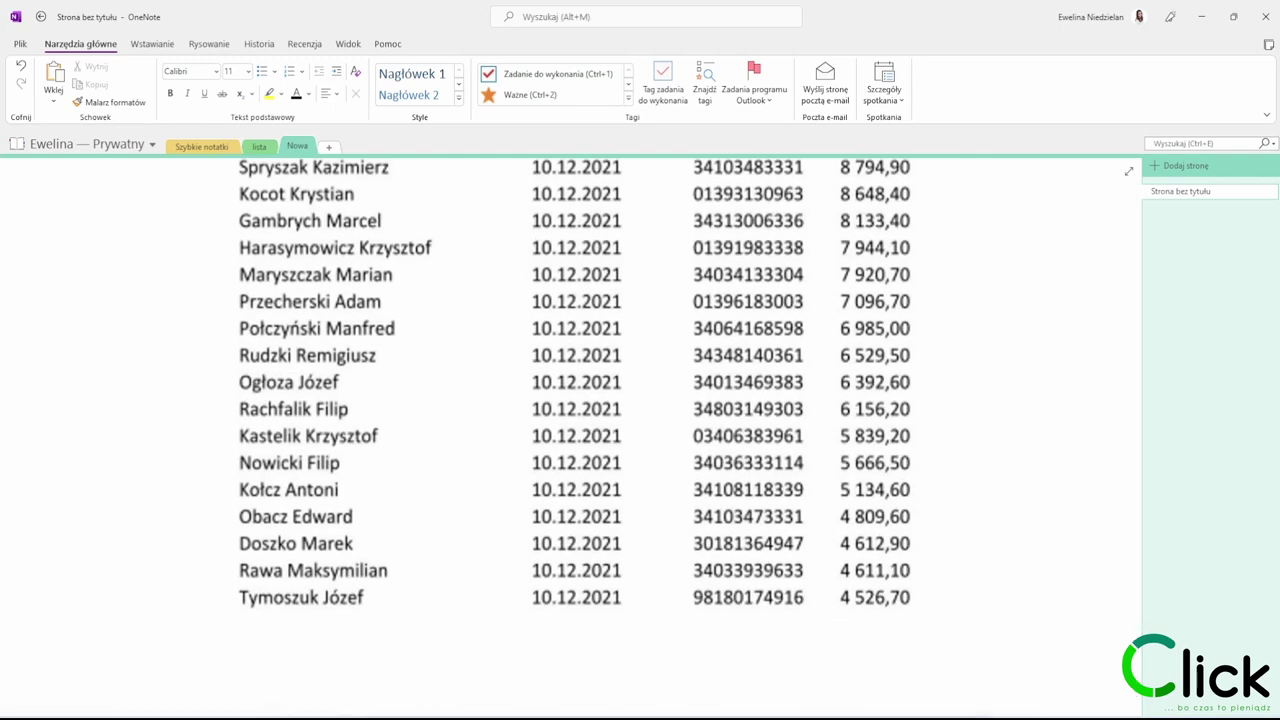
Step: Copy the text out of the payroll table picture on the OneNote page
{"action": "scroll", "coordinate": [429, 395], "scroll_direction": "up", "scroll_amount": 10}
{"action": "scroll", "coordinate": [429, 395], "scroll_direction": "up", "scroll_amount": 10}
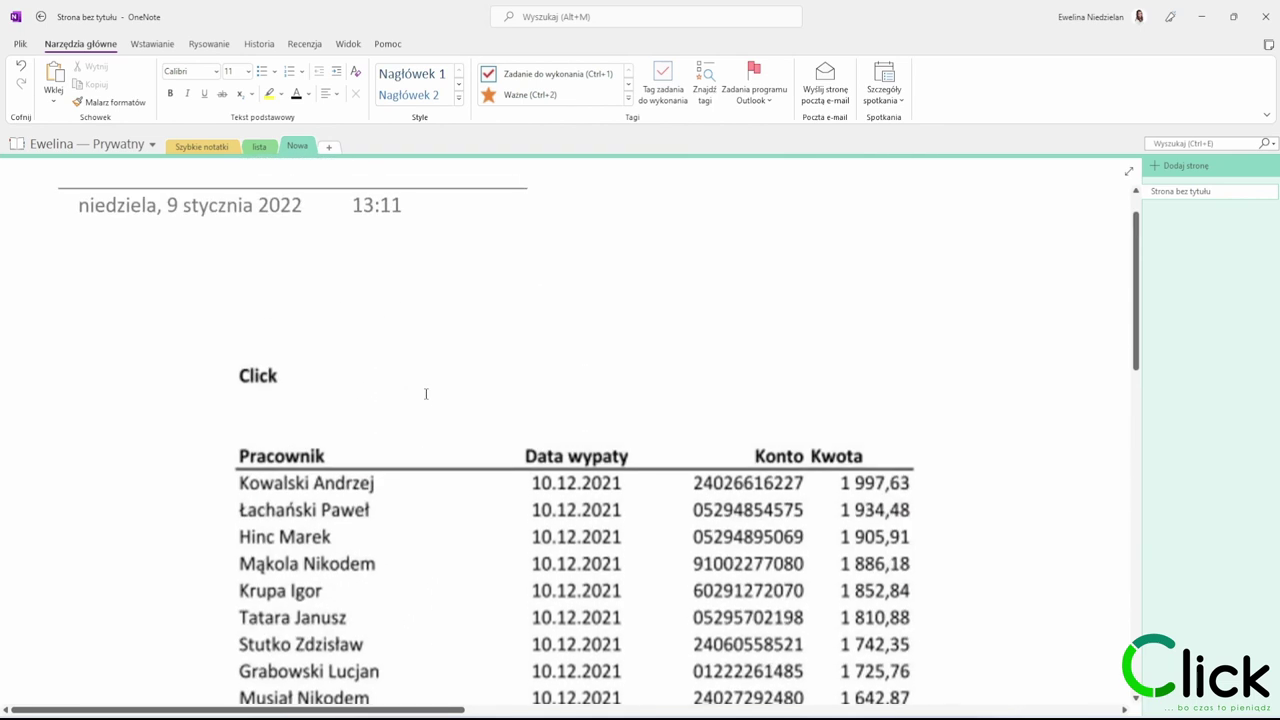
{"action": "scroll", "coordinate": [457, 457], "scroll_direction": "down", "scroll_amount": 3}
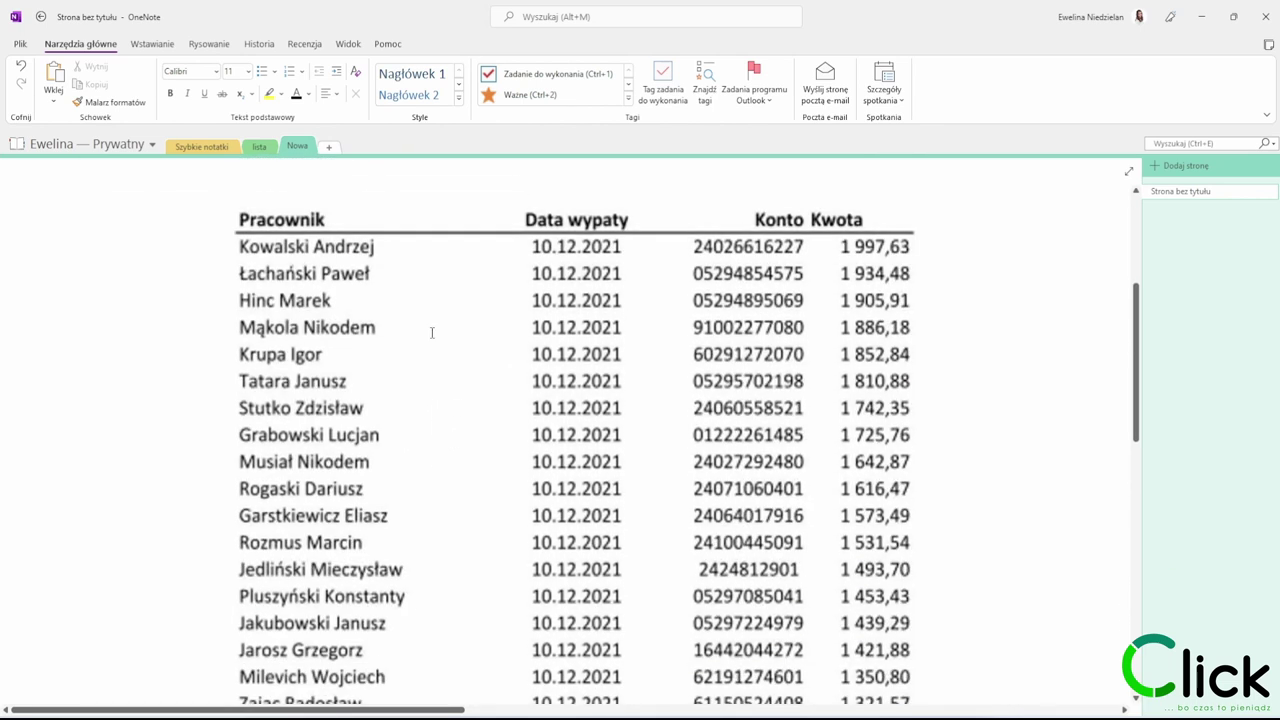
{"action": "right_click", "coordinate": [432, 337]}
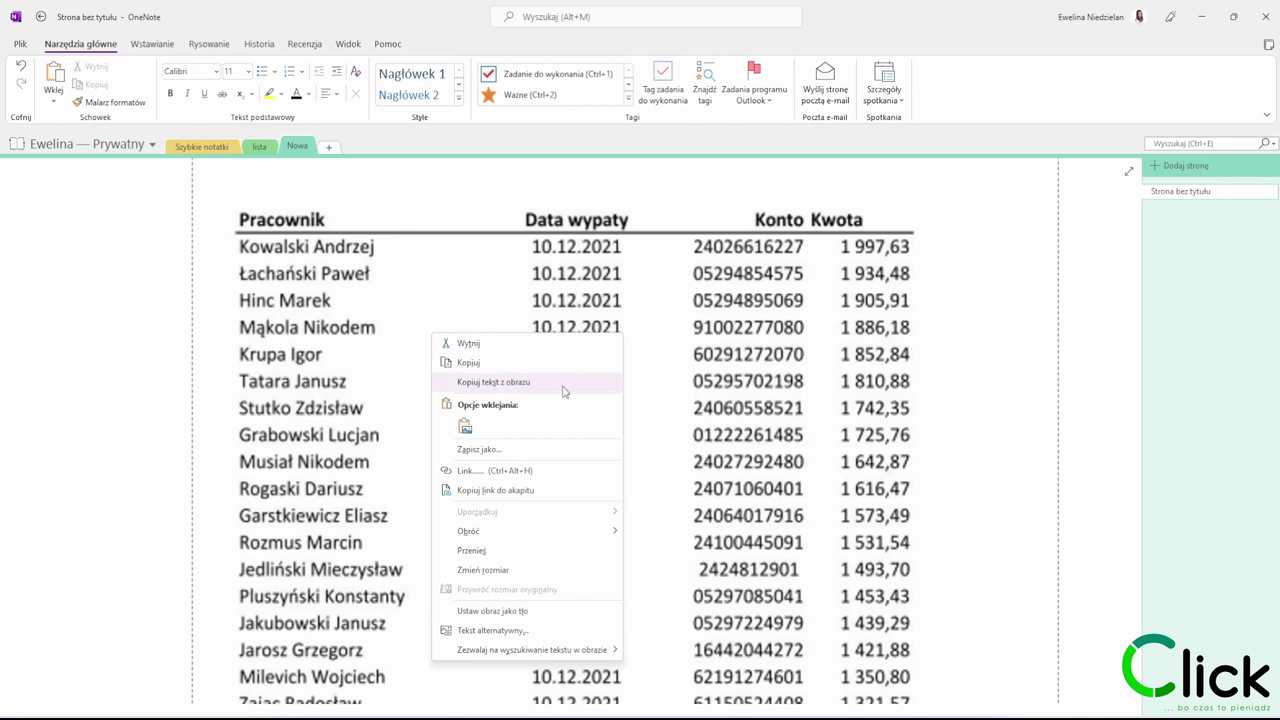
{"action": "mouse_move", "coordinate": [448, 370]}
{"action": "left_mouse_down"}
{"action": "mouse_move", "coordinate": [458, 390]}
{"action": "mouse_move", "coordinate": [568, 397]}
{"action": "left_mouse_up"}
{"action": "key", "text": "Escape"}
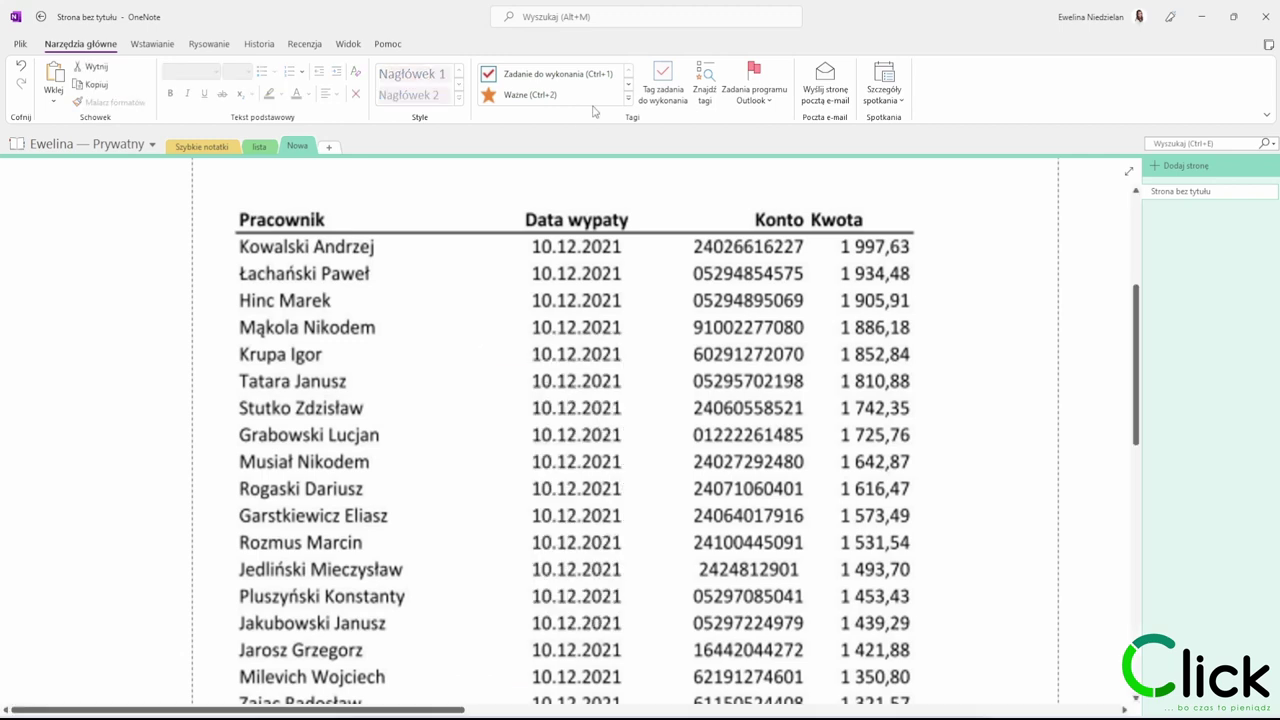
Step: Switch to Excel and paste the copied text with destination formatting, starting at cell B3
{"action": "key", "text": "alt+Tab"}
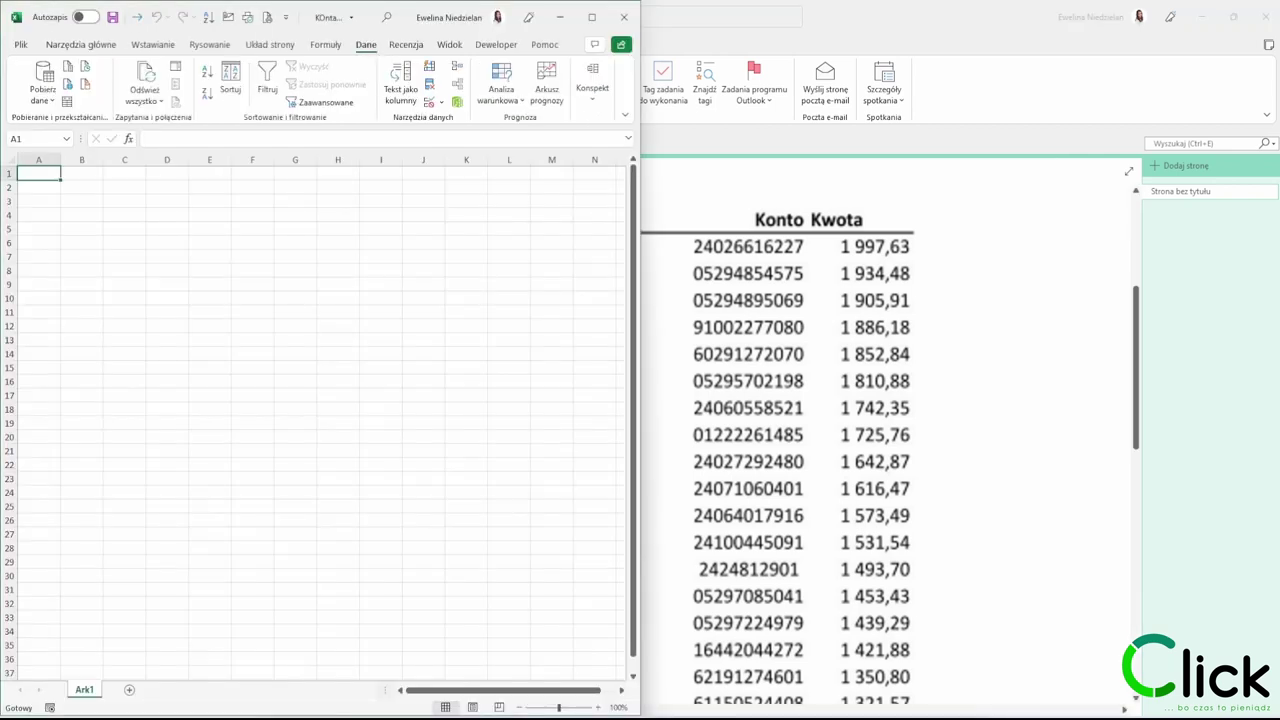
{"action": "right_click", "coordinate": [68, 198]}
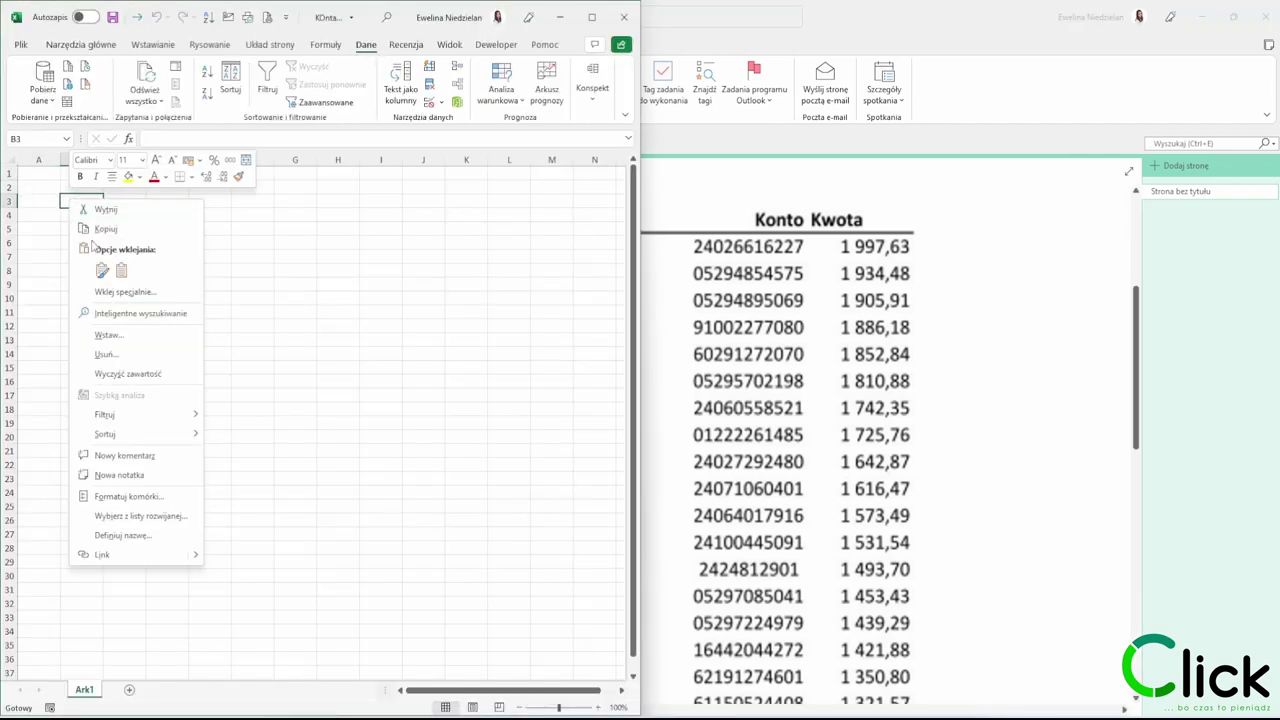
{"action": "left_click", "coordinate": [118, 266]}
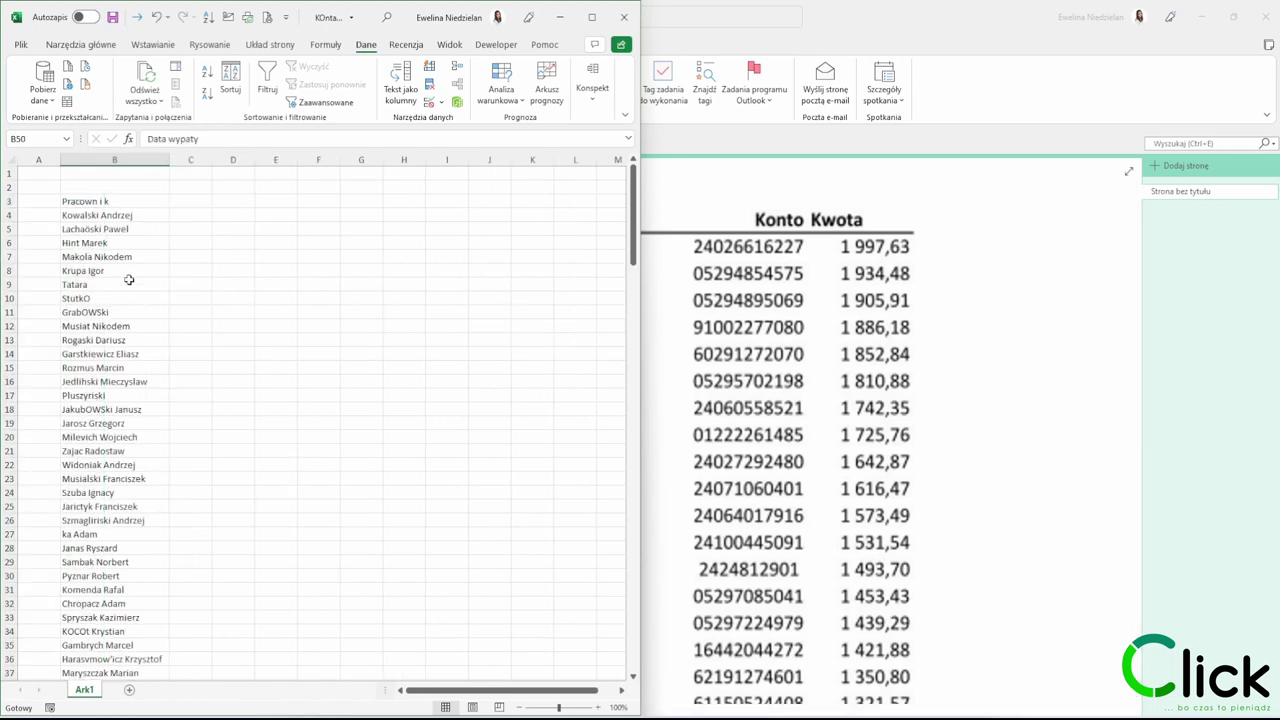
Step: Move the "Data wypaty" header with its dates from B50 downward to C3, and fit column C's width to its contents
{"action": "scroll", "coordinate": [110, 400], "scroll_direction": "down", "scroll_amount": 10}
{"action": "left_click", "coordinate": [130, 353]}
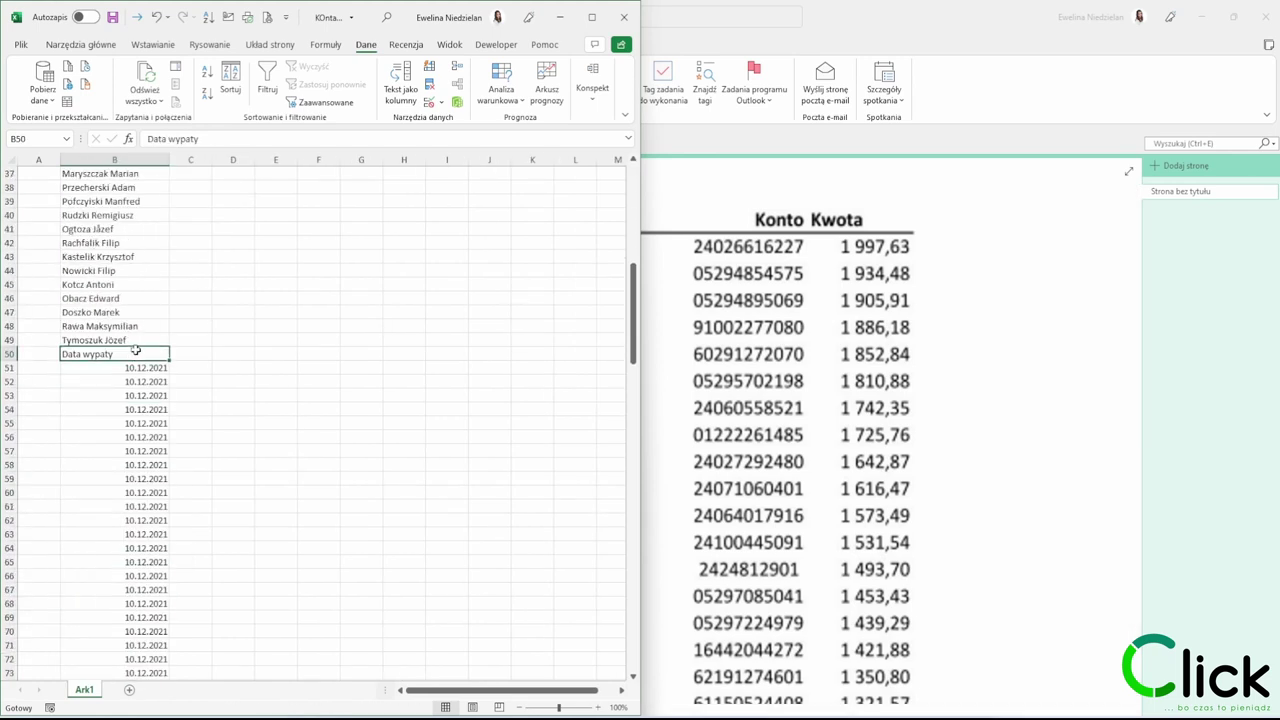
{"action": "scroll", "coordinate": [135, 350], "scroll_direction": "down", "scroll_amount": 1}
{"action": "left_click_drag", "start_coordinate": [130, 311], "coordinate": [133, 495]}
{"action": "scroll", "coordinate": [133, 480], "scroll_direction": "up", "scroll_amount": 15}
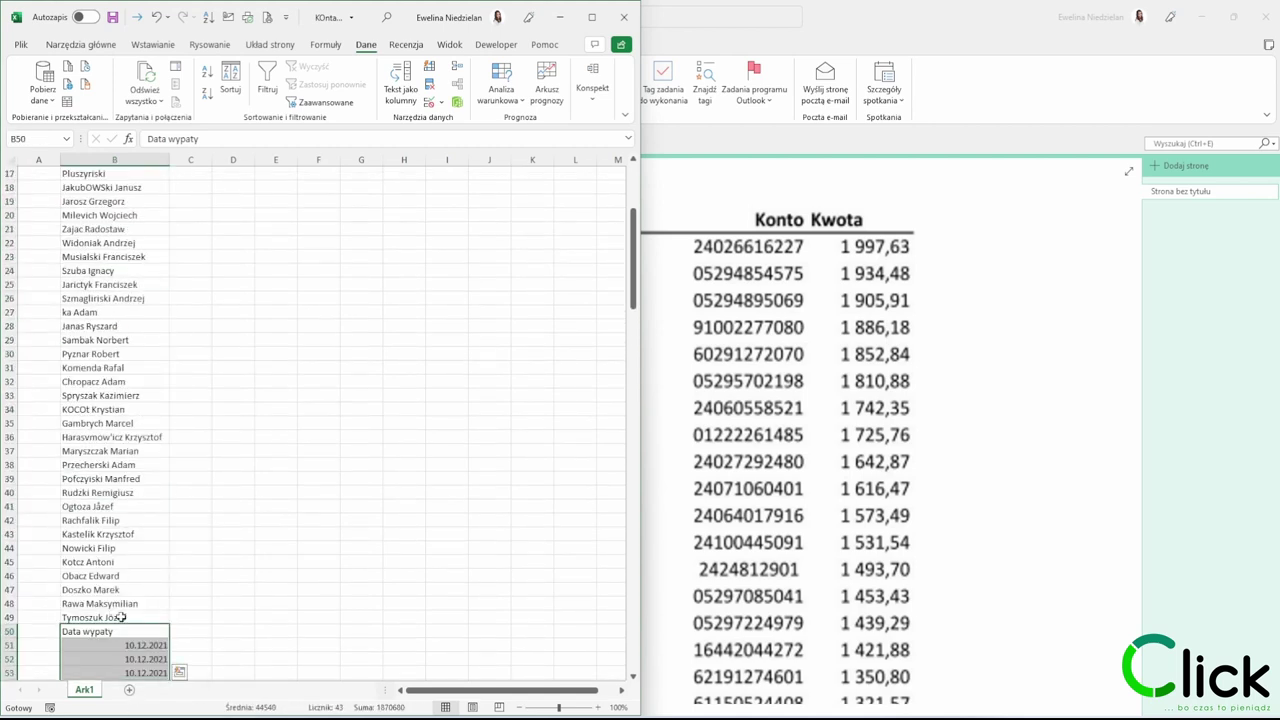
{"action": "left_click_drag", "start_coordinate": [122, 624], "coordinate": [190, 203]}
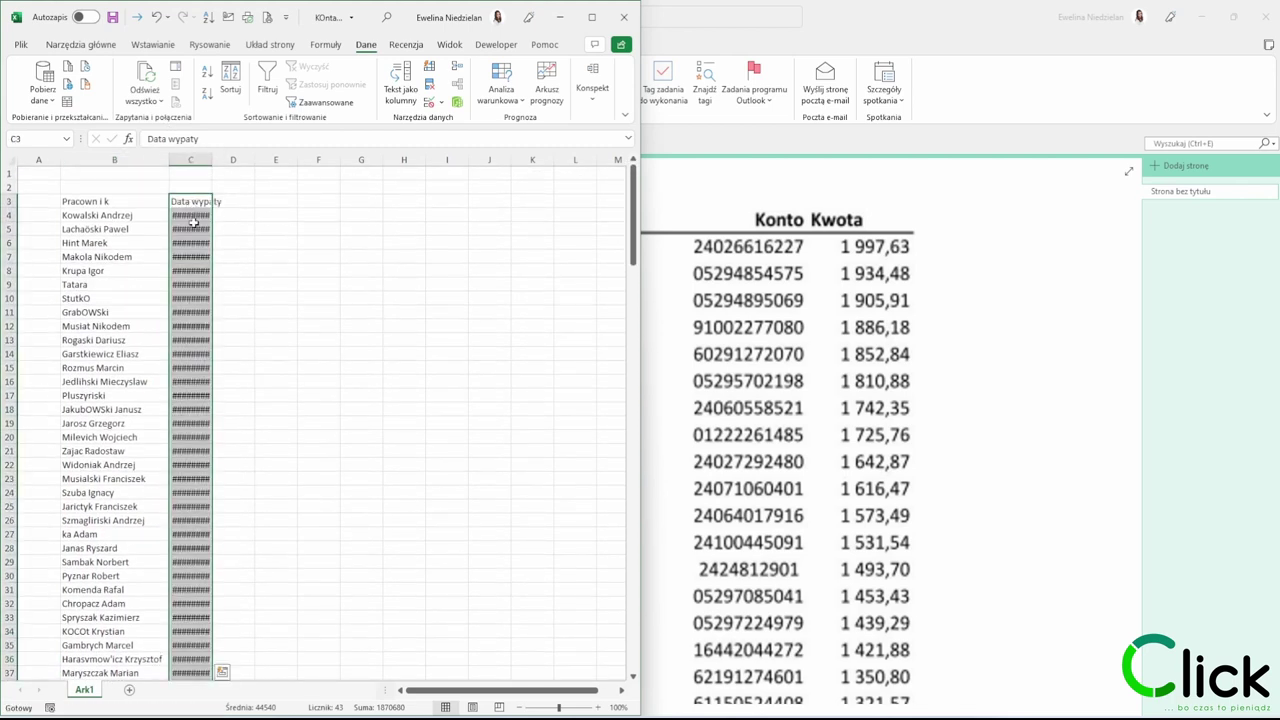
{"action": "double_click", "coordinate": [212, 160]}
Step: Move the "Konto Kwota" block with its values from B93 downward to column D, starting at D3
{"action": "scroll", "coordinate": [103, 320], "scroll_direction": "down", "scroll_amount": 20}
{"action": "left_click_drag", "start_coordinate": [103, 320], "coordinate": [127, 660]}
{"action": "scroll", "coordinate": [125, 560], "scroll_direction": "up", "scroll_amount": 20}
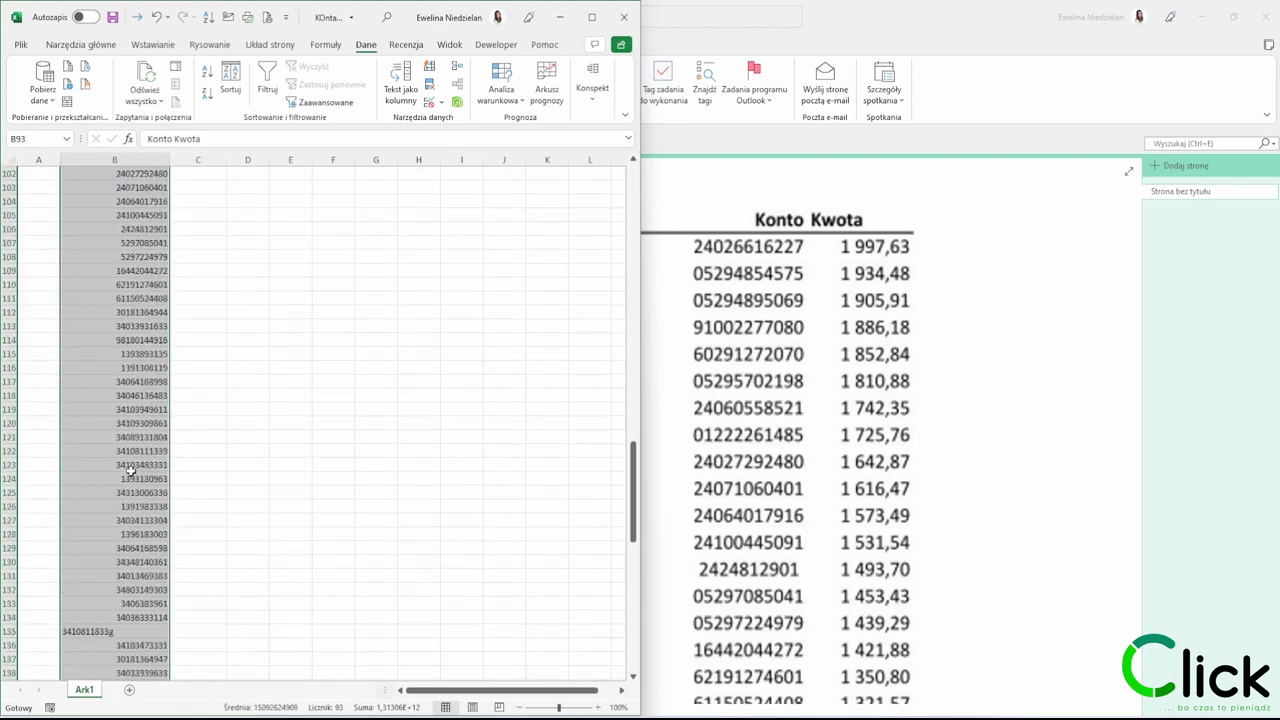
{"action": "left_click_drag", "start_coordinate": [119, 497], "coordinate": [255, 208]}
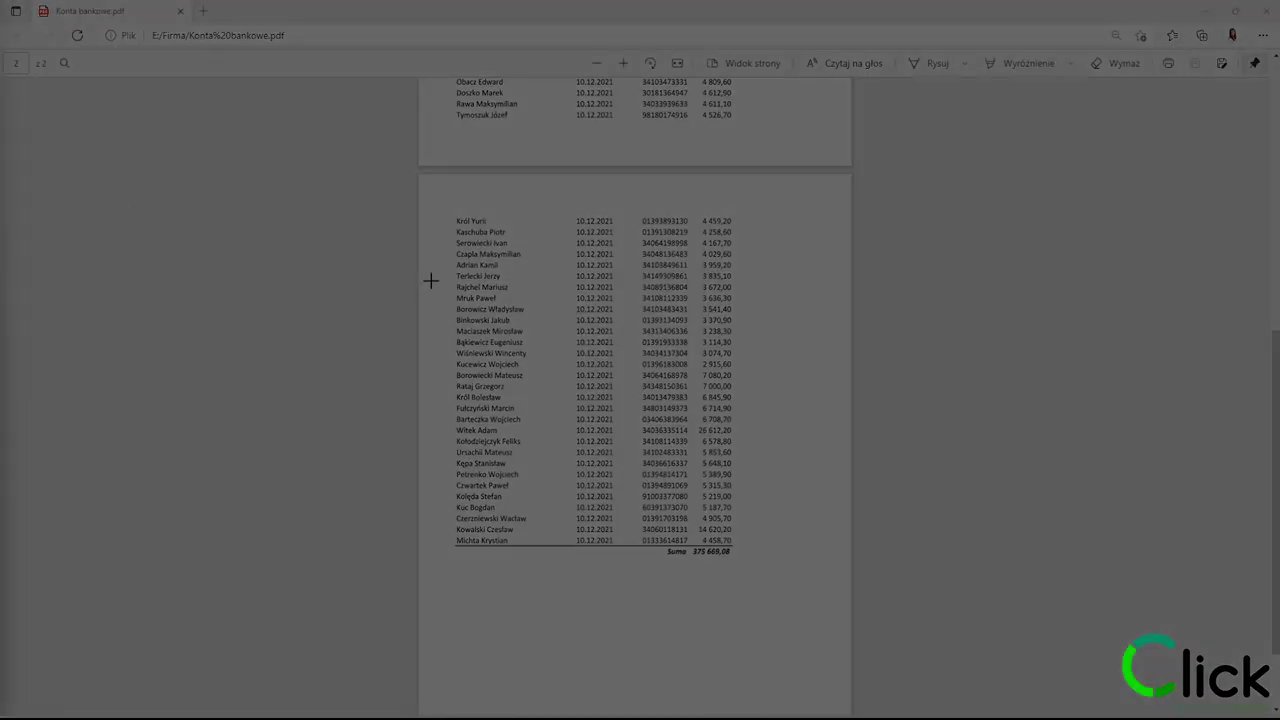
Step: Capture the table on the second page of the payroll PDF, including the Suma row, as a screen snip
{"action": "left_click_drag", "start_coordinate": [443, 198], "coordinate": [744, 579]}
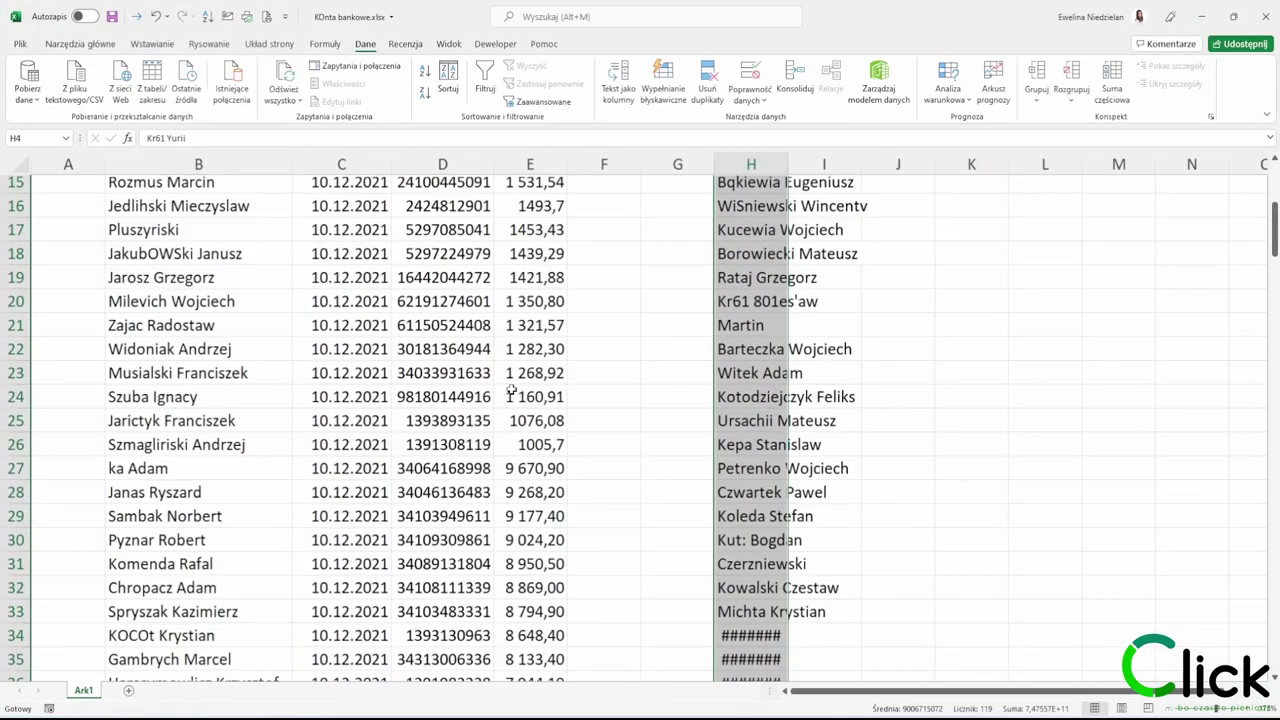
Step: Move the second-page amounts starting at E53 up to E50 so they follow directly below the first-page amounts
{"action": "scroll", "coordinate": [510, 390], "scroll_direction": "up", "scroll_amount": 5}
{"action": "scroll", "coordinate": [510, 390], "scroll_direction": "down", "scroll_amount": 6}
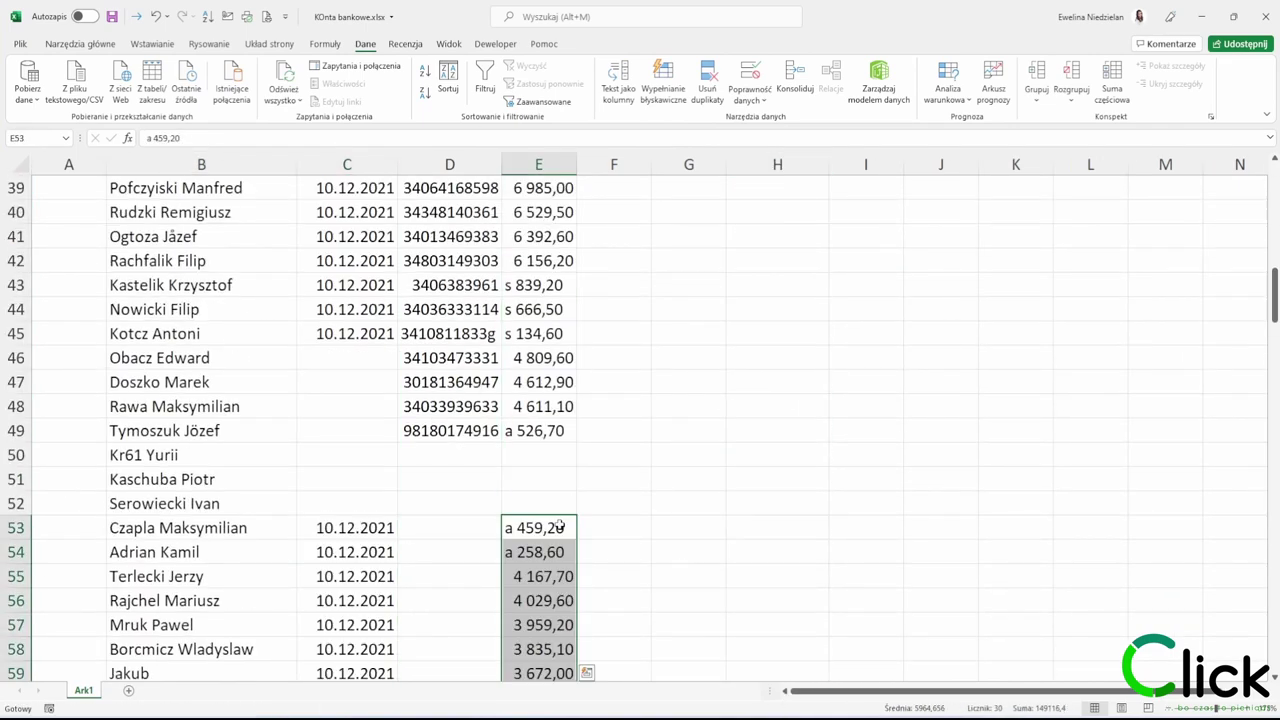
{"action": "left_click_drag", "start_coordinate": [578, 520], "coordinate": [578, 447]}
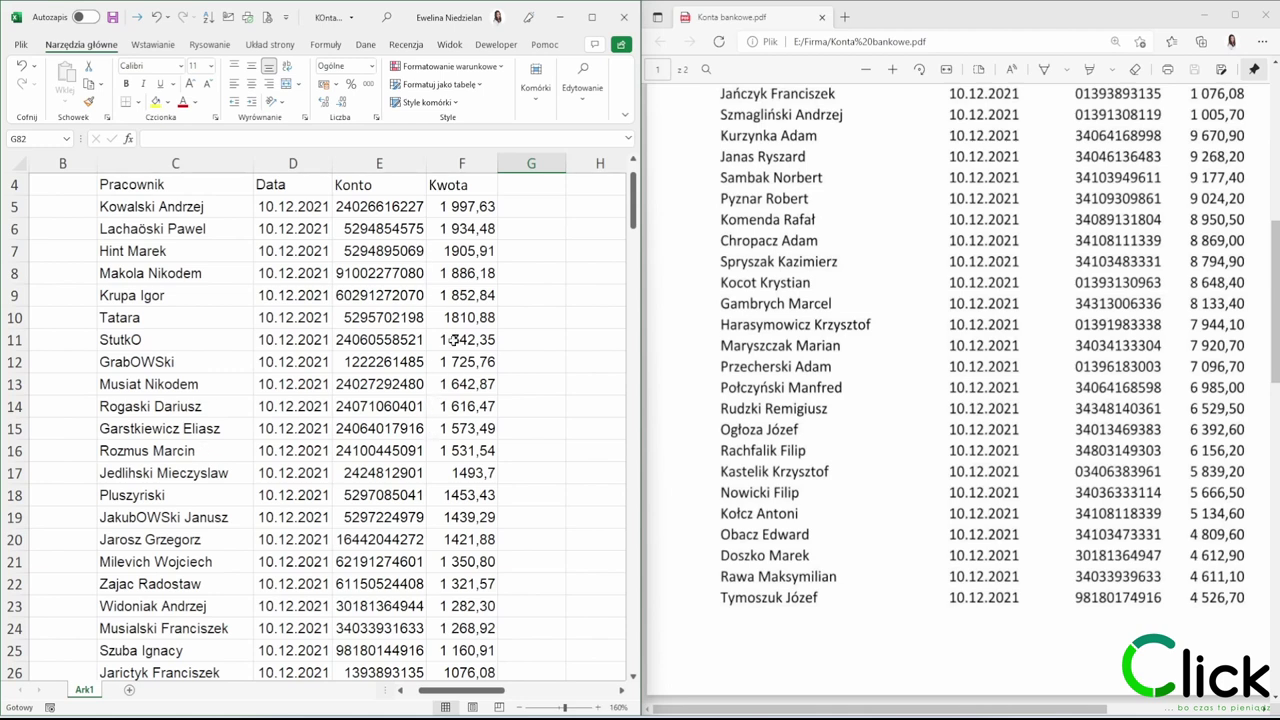
Step: Compare the Kwota column with the PDF list down to the final rows of page two, examining F74 to F77 for misread digits
{"action": "scroll", "coordinate": [438, 250], "scroll_direction": "down", "scroll_amount": 8}
{"action": "scroll", "coordinate": [438, 277], "scroll_direction": "down", "scroll_amount": 4}
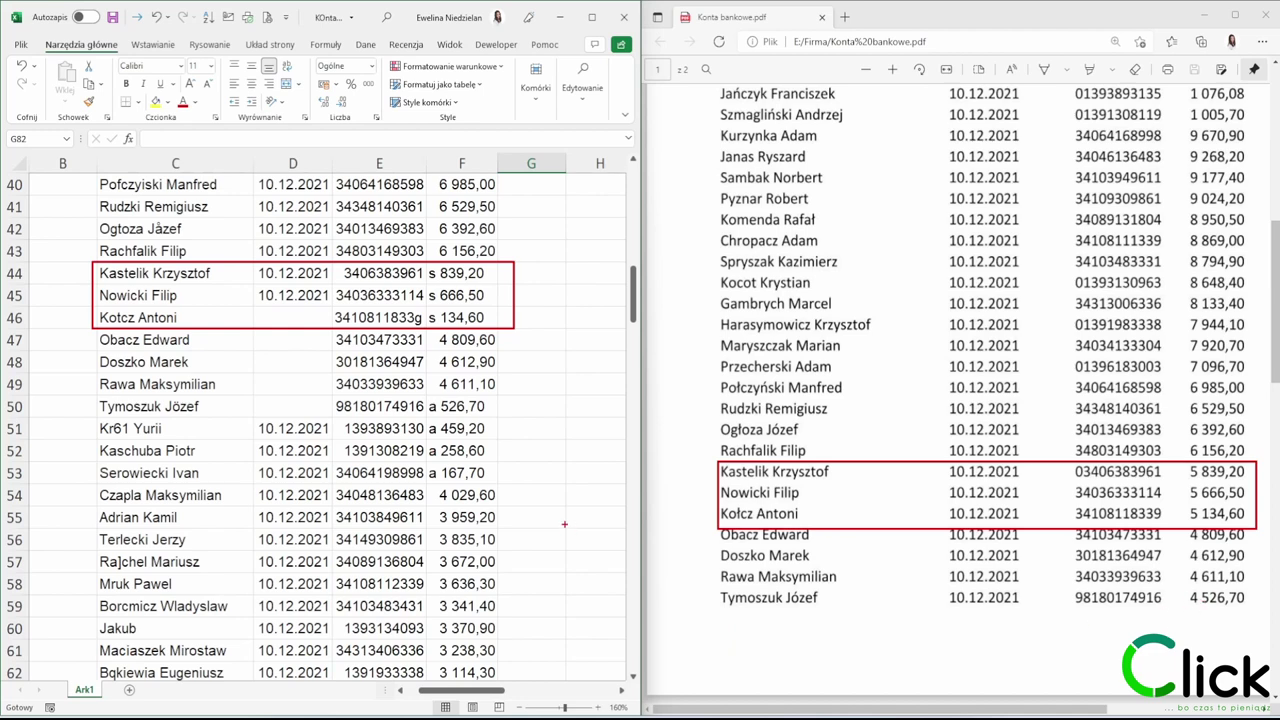
{"action": "scroll", "coordinate": [564, 524], "scroll_direction": "down", "scroll_amount": 9}
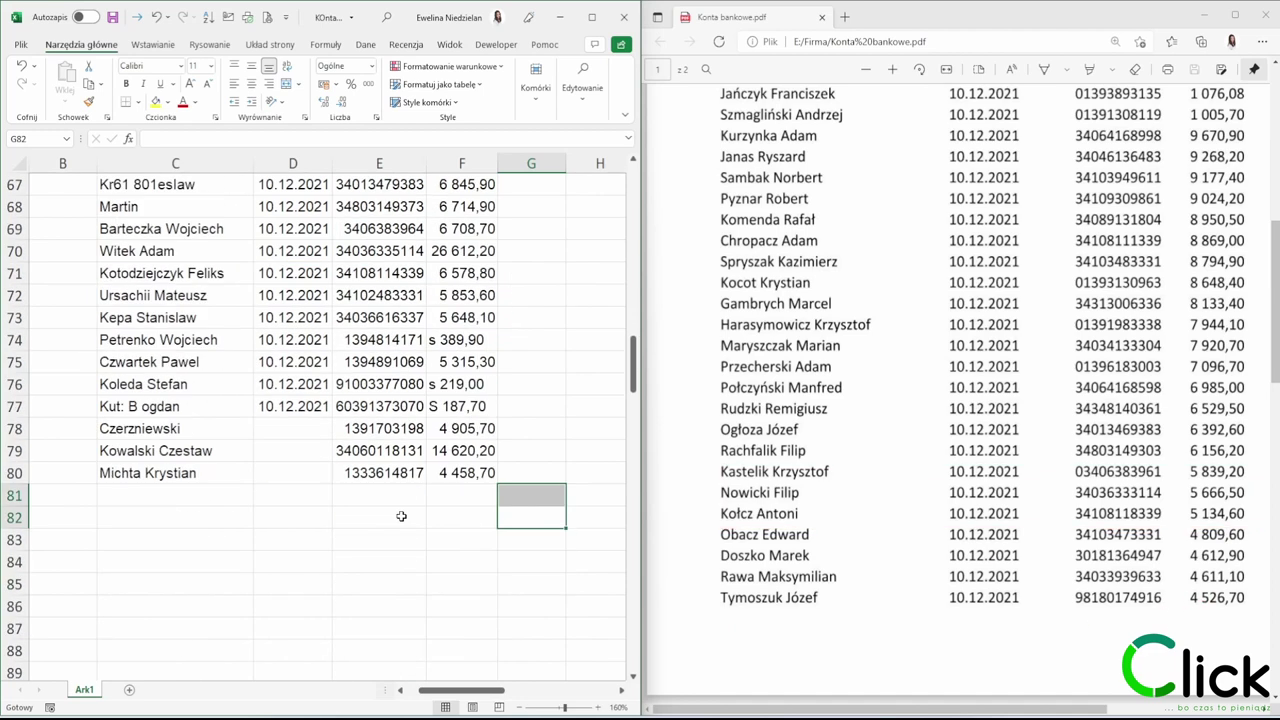
{"action": "left_click", "coordinate": [460, 345]}
{"action": "left_click", "coordinate": [450, 362]}
{"action": "left_click", "coordinate": [450, 384]}
{"action": "left_click", "coordinate": [450, 407]}
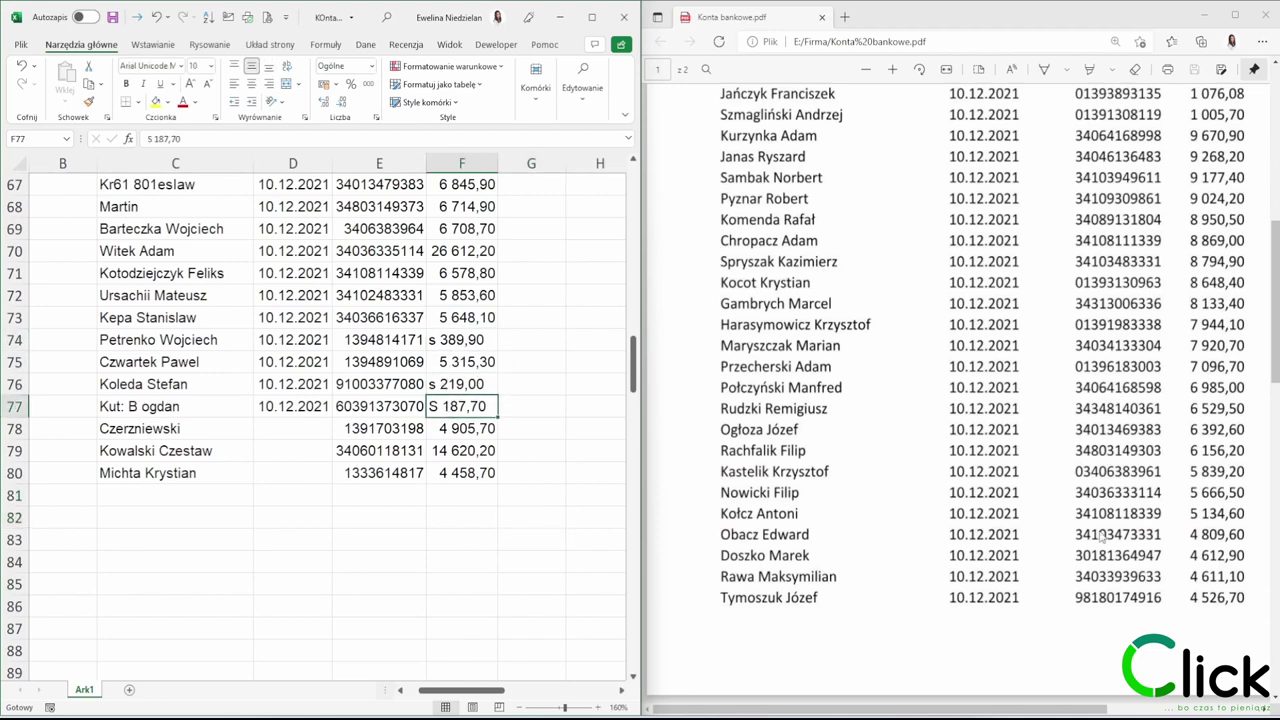
{"action": "scroll", "coordinate": [1100, 537], "scroll_direction": "down", "scroll_amount": 12}
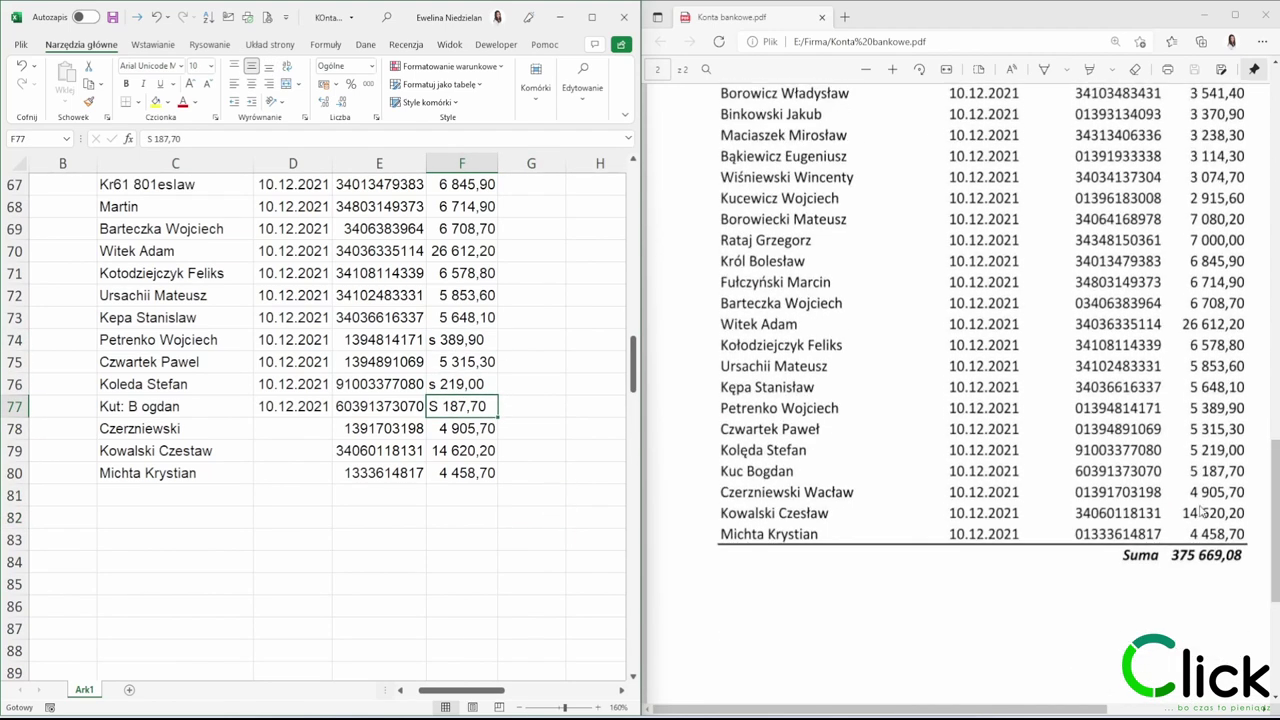
{"action": "left_click", "coordinate": [1203, 510]}
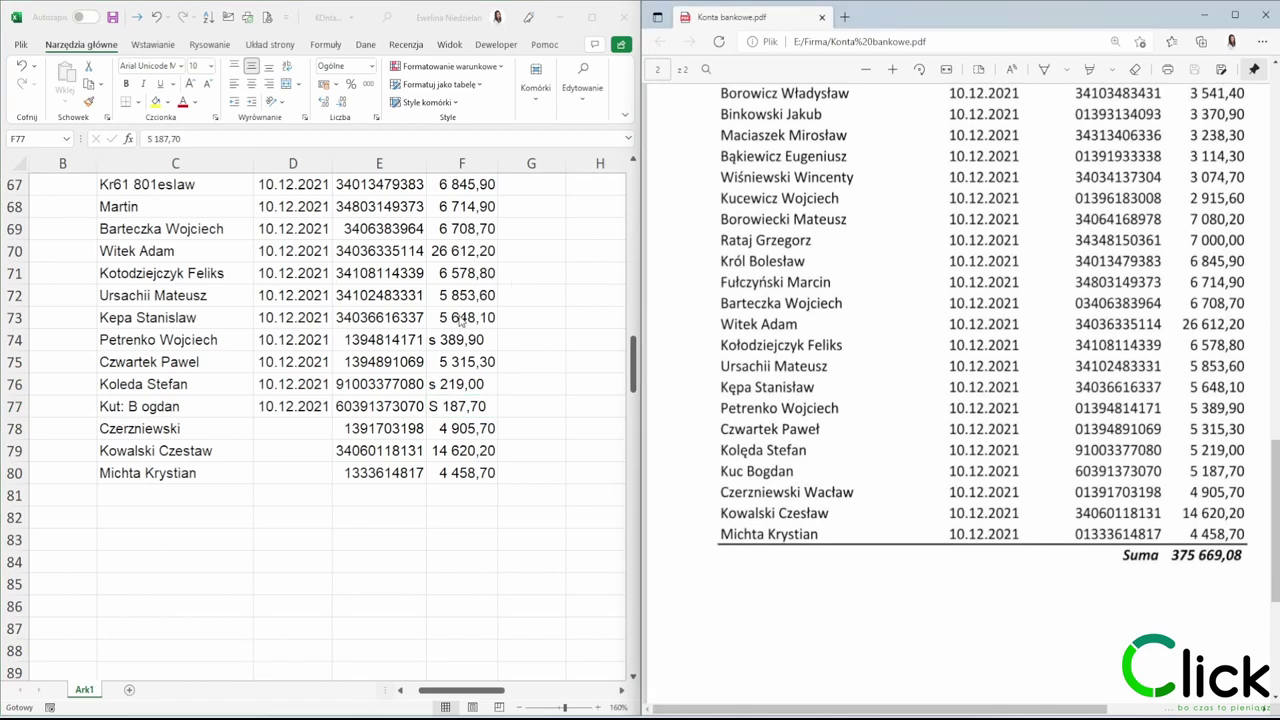
Step: Replace every "s" with "5" in the Kwota amounts of column F
{"action": "key", "text": "alt+Tab"}
{"action": "left_click", "coordinate": [592, 17]}
{"action": "left_click", "coordinate": [461, 163]}
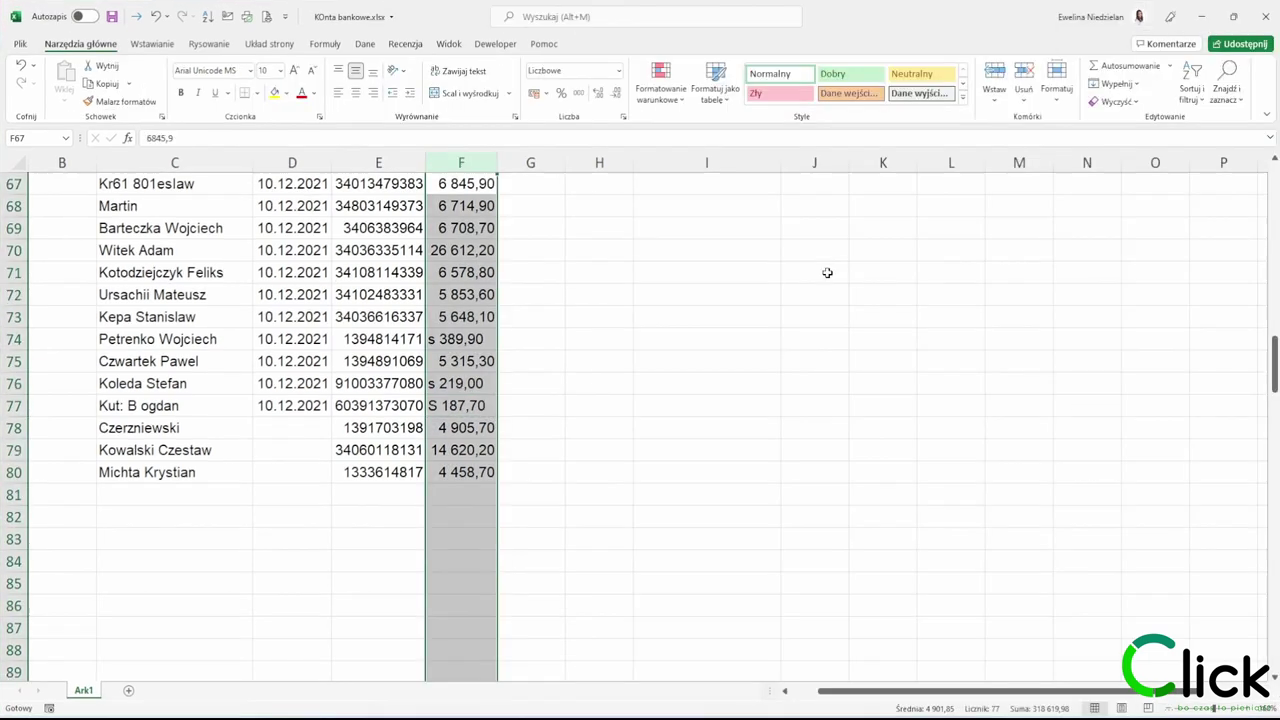
{"action": "left_click", "coordinate": [1228, 82]}
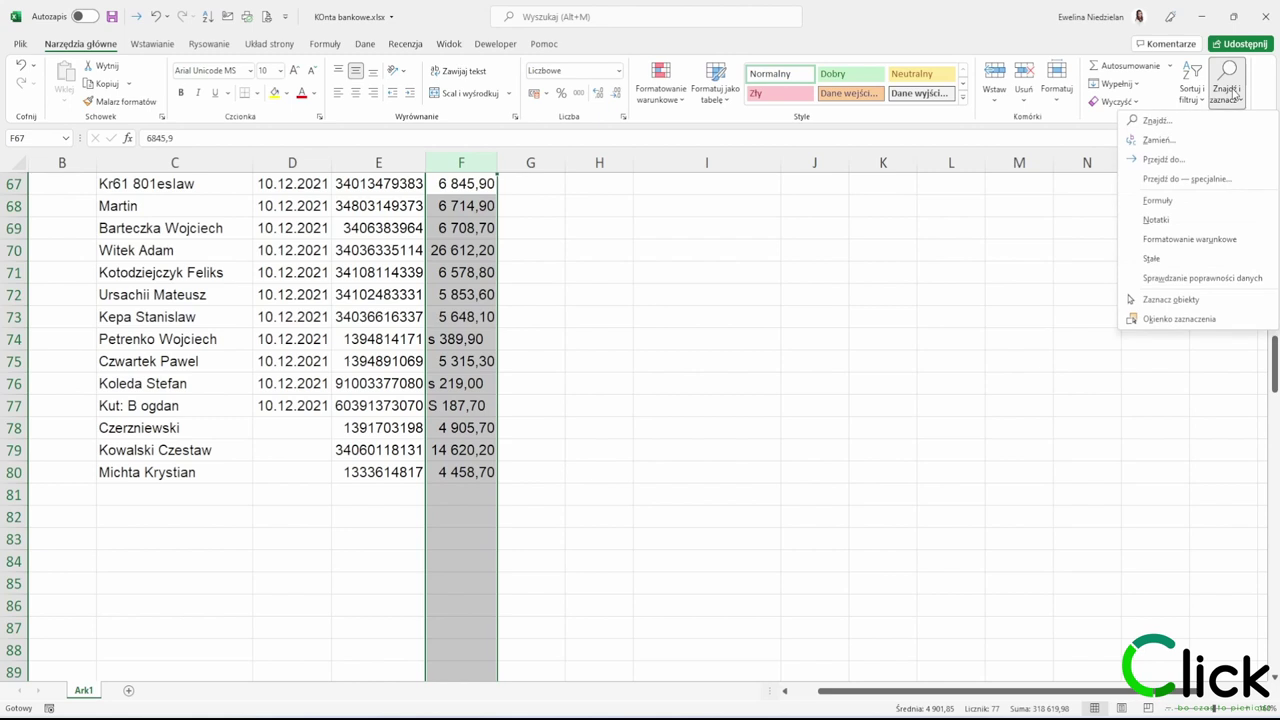
{"action": "left_click", "coordinate": [1174, 144]}
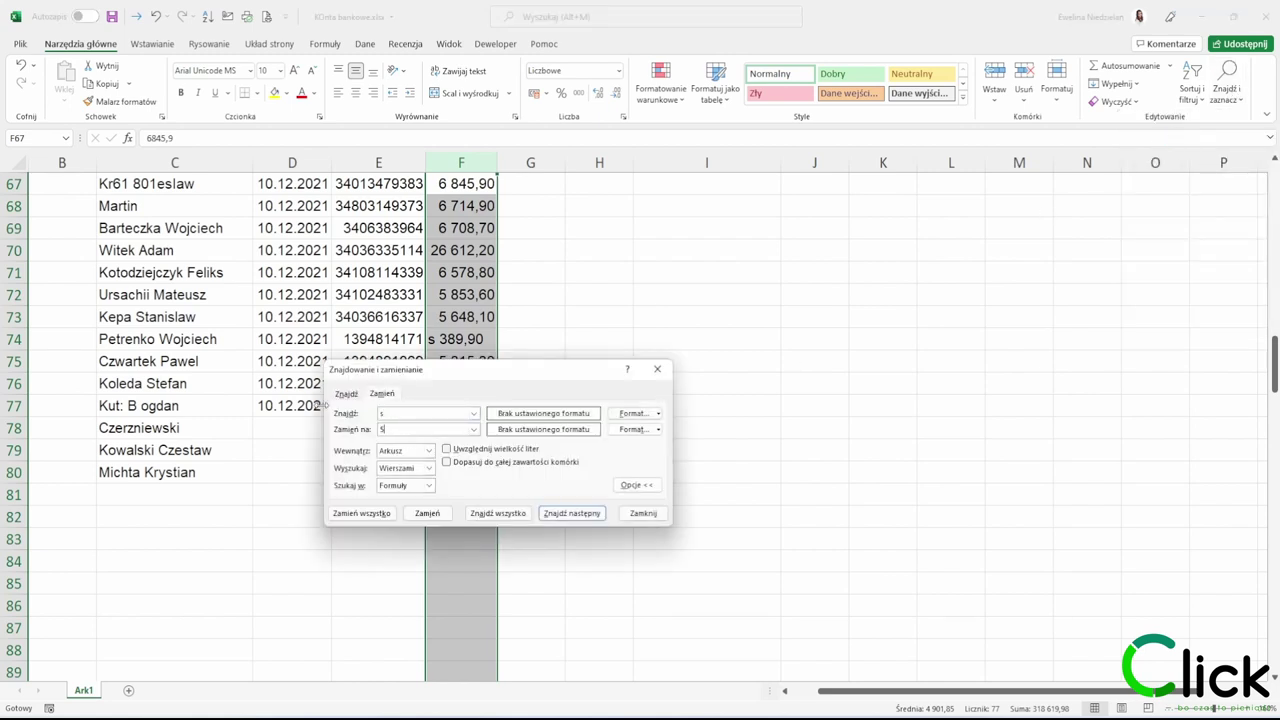
{"action": "left_click", "coordinate": [362, 513]}
{"action": "left_click", "coordinate": [630, 406]}
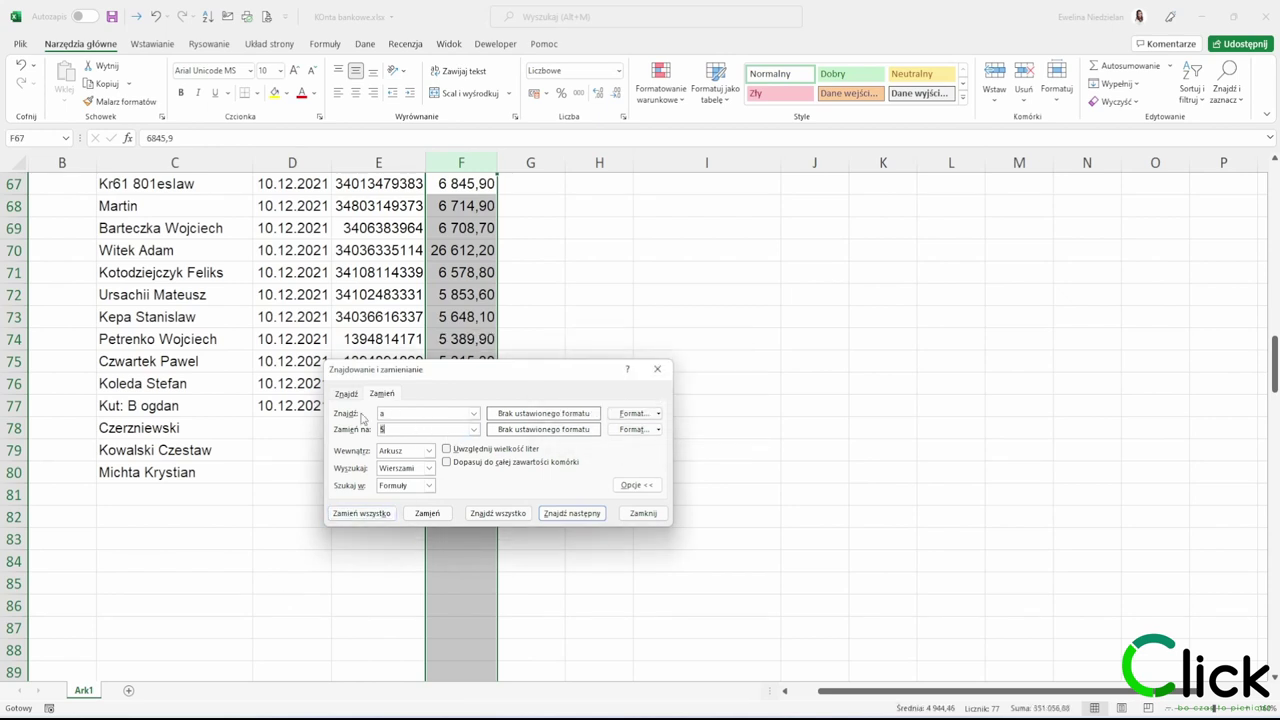
Step: Replace every "a" with "4" in the Kwota amounts of column F and close the replace dialog
{"action": "left_click", "coordinate": [375, 517]}
{"action": "left_click", "coordinate": [646, 402]}
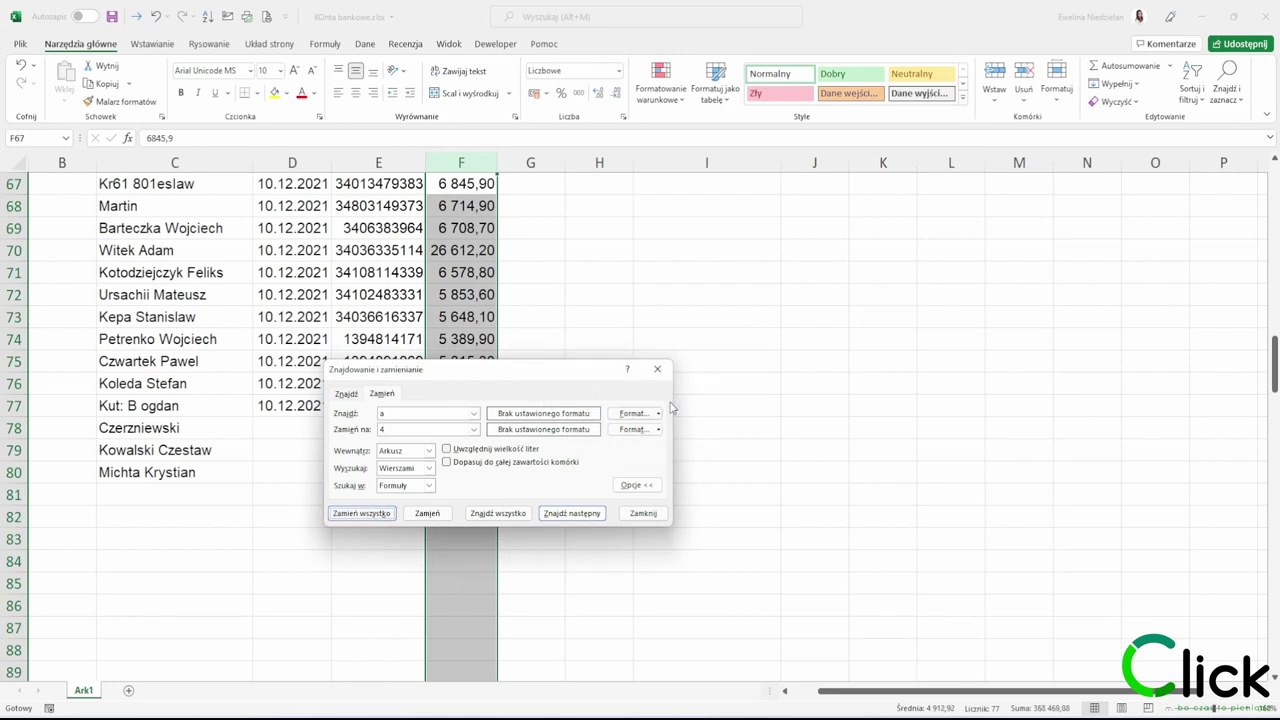
{"action": "left_click", "coordinate": [642, 513]}
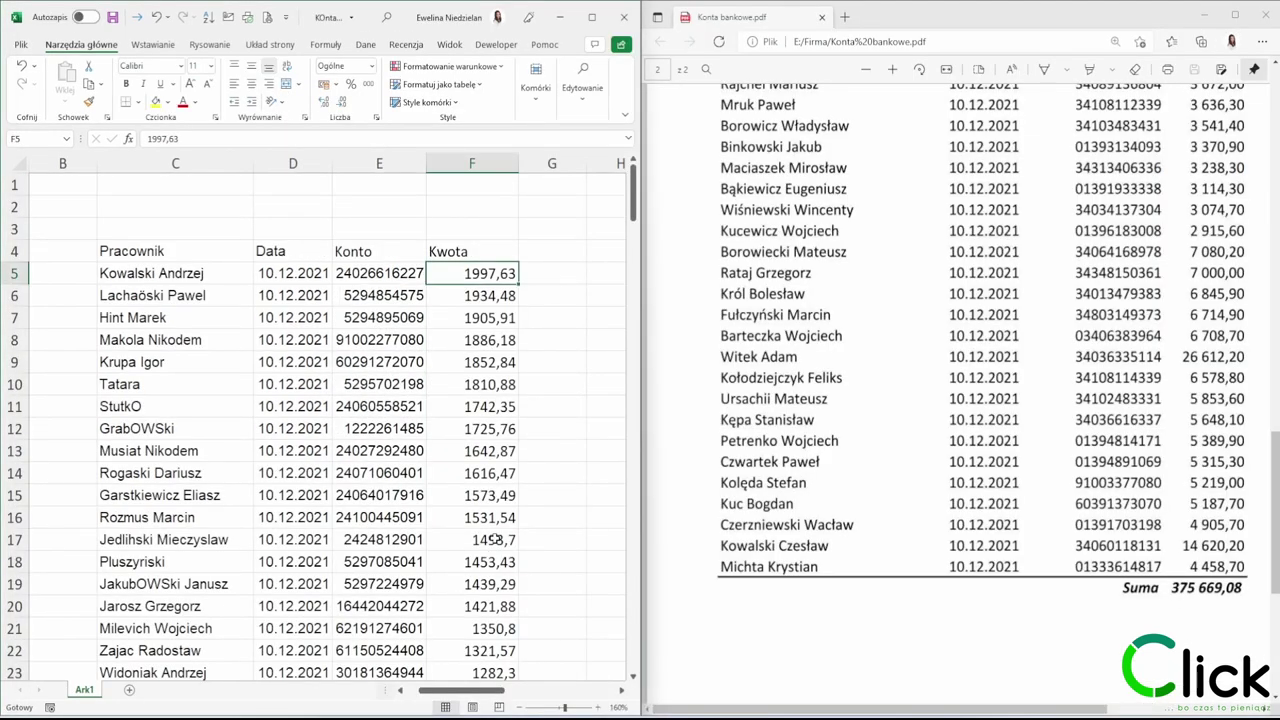
Step: Insert an AutoSum of F67:F80 in cell F81, directly below the last Kwota amount
{"action": "scroll", "coordinate": [494, 534], "scroll_direction": "down", "scroll_amount": 20}
{"action": "scroll", "coordinate": [494, 534], "scroll_direction": "up", "scroll_amount": 2}
{"action": "left_click", "coordinate": [504, 493]}
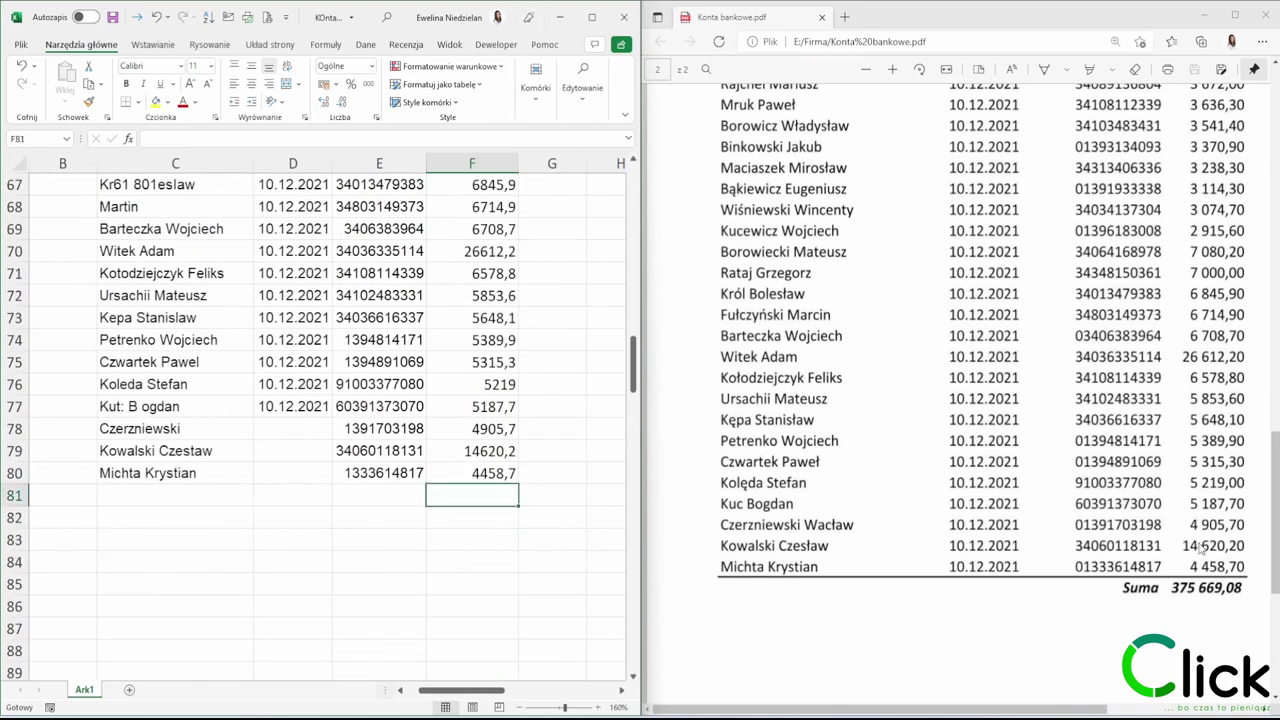
{"action": "mouse_move", "coordinate": [1168, 566]}
{"action": "left_mouse_down"}
{"action": "mouse_move", "coordinate": [1250, 602]}
{"action": "mouse_move", "coordinate": [1207, 607]}
{"action": "left_mouse_up"}
{"action": "left_click", "coordinate": [578, 92]}
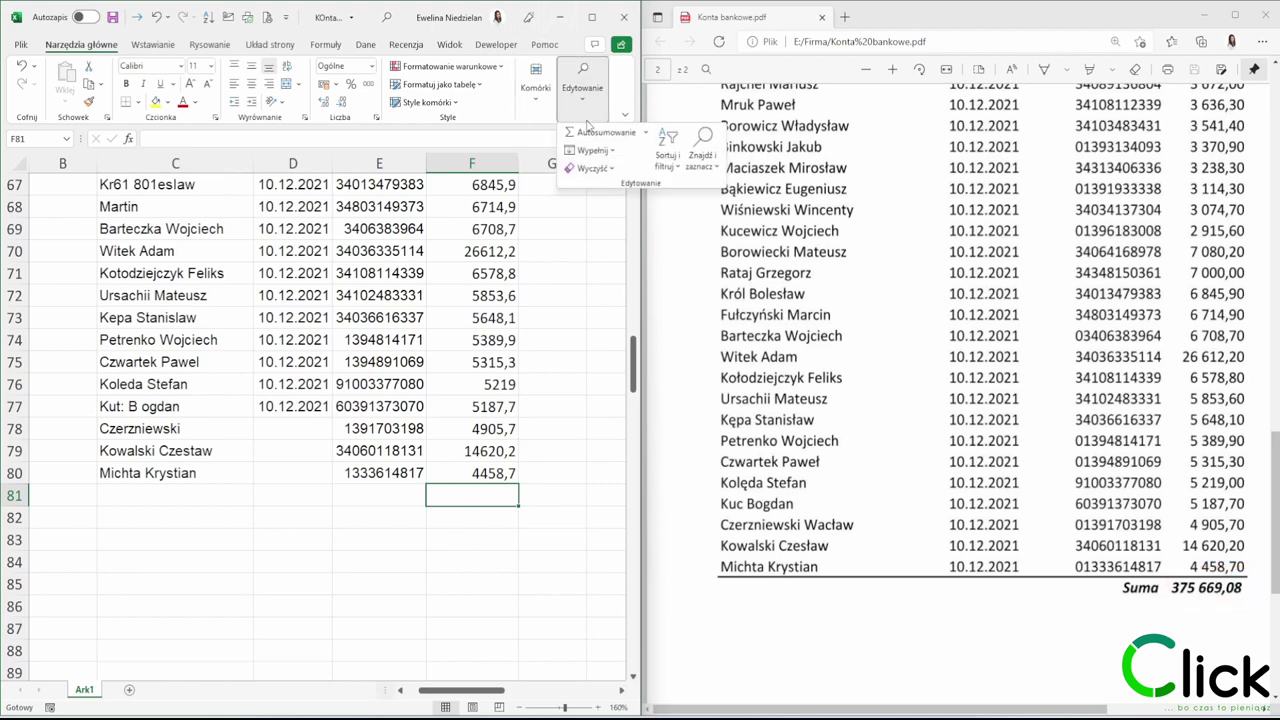
{"action": "left_click", "coordinate": [598, 131]}
{"action": "key", "text": "Return"}
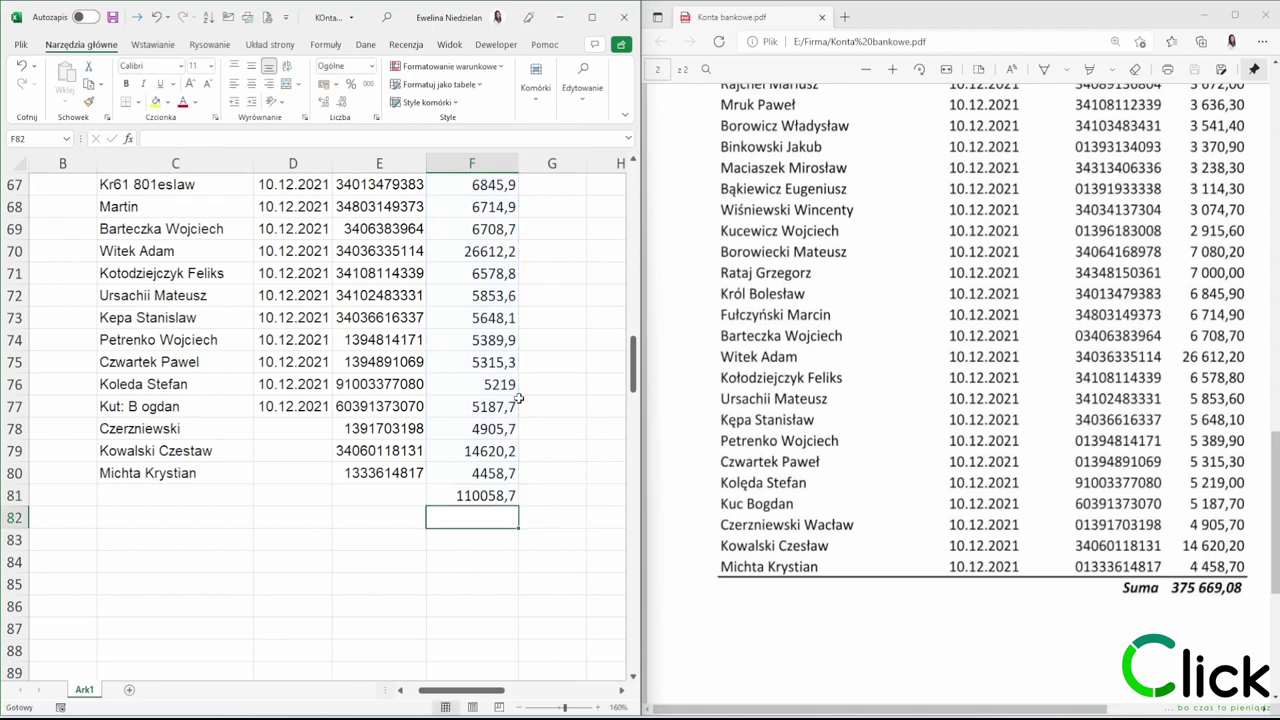
Step: Extend the sum range in cell F81 to F5:F80 so it covers the whole Kwota column
{"action": "left_click", "coordinate": [485, 496]}
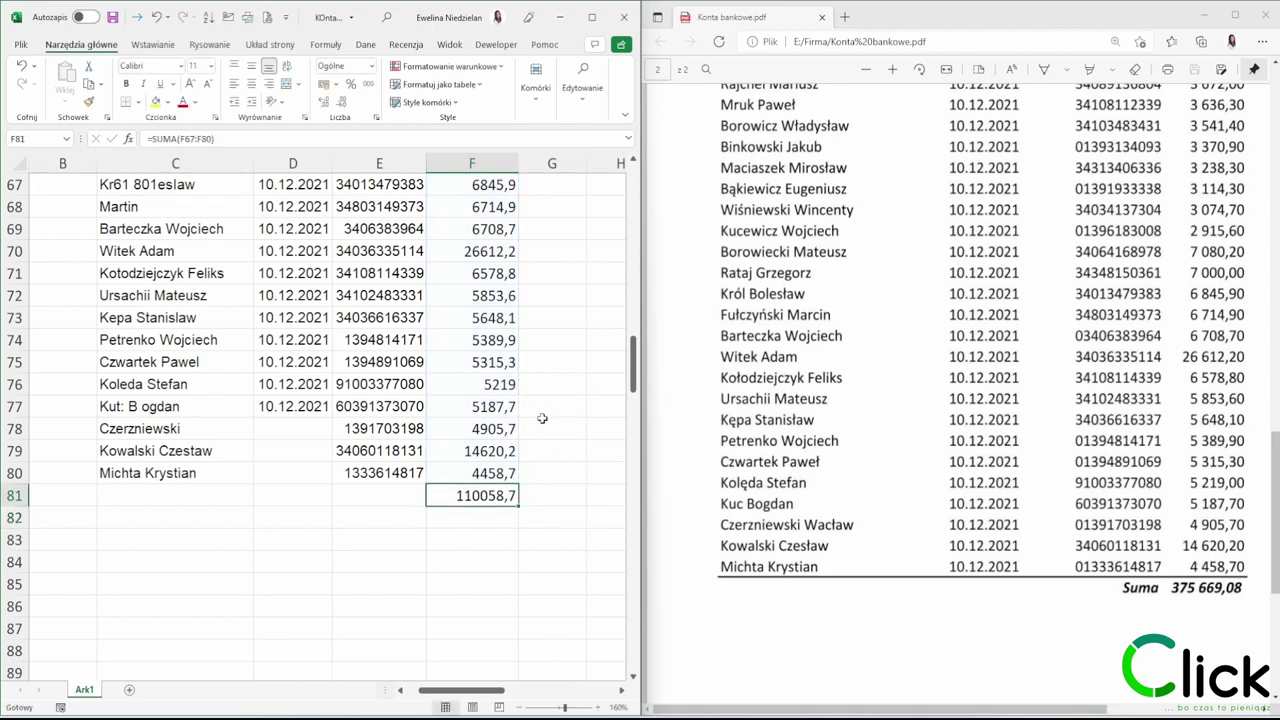
{"action": "key", "text": "F2"}
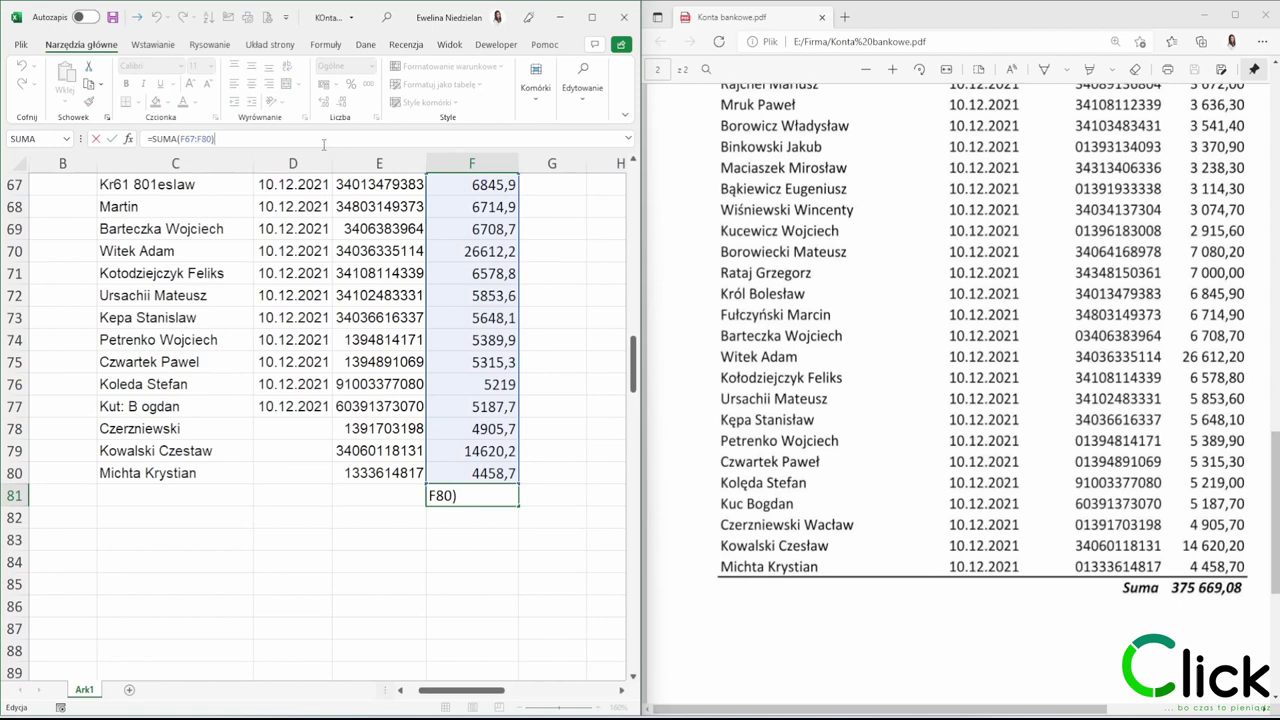
{"action": "scroll", "coordinate": [497, 362], "scroll_direction": "up", "scroll_amount": 6}
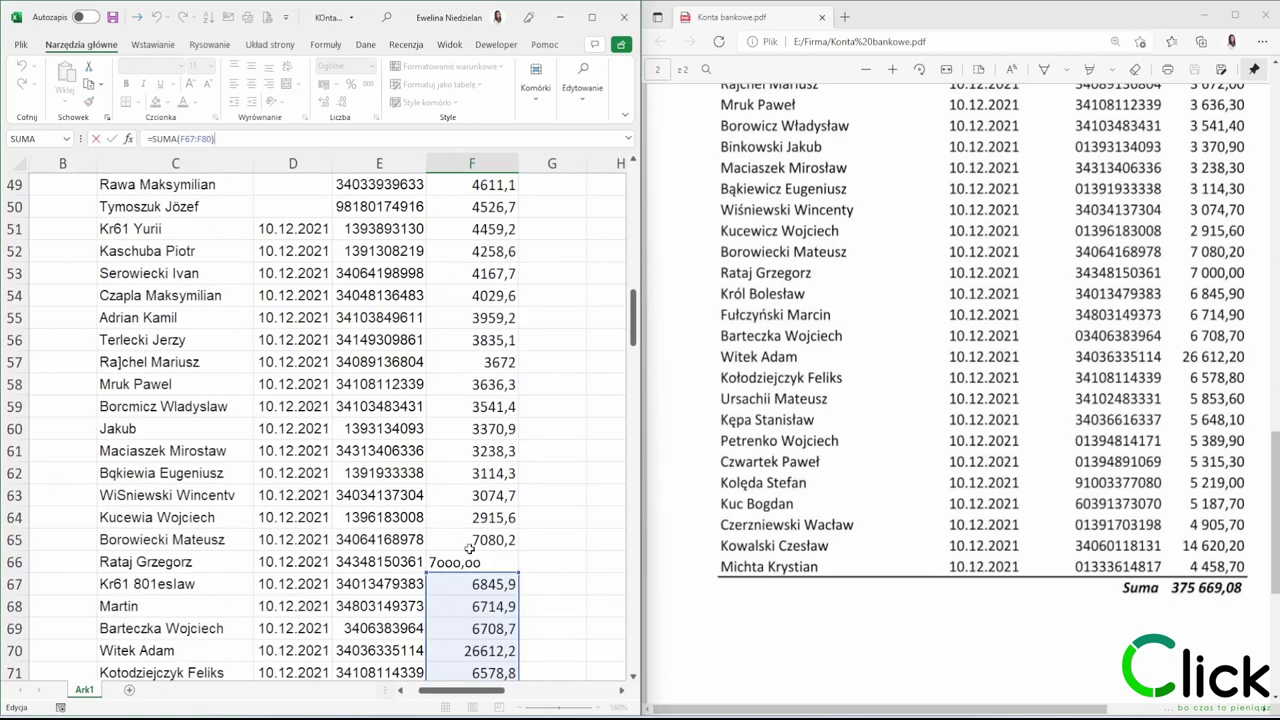
{"action": "left_click_drag", "start_coordinate": [458, 573], "coordinate": [492, 257]}
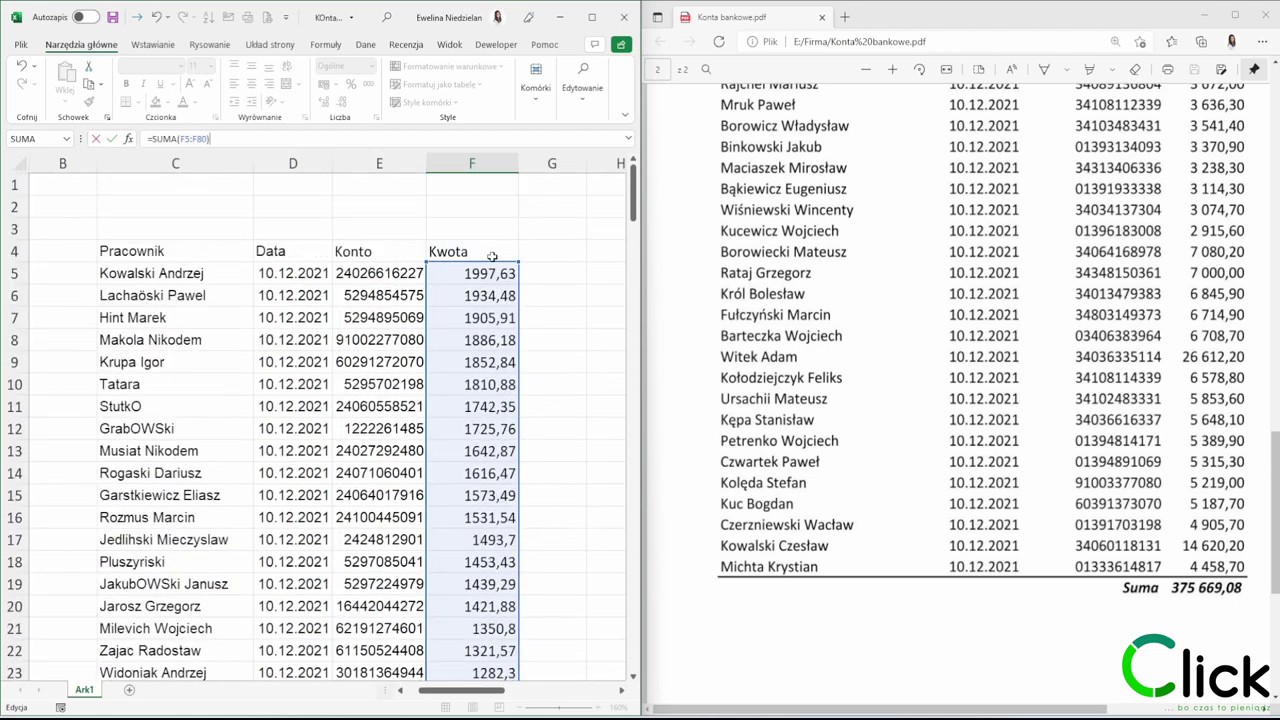
{"action": "key", "text": "Return"}
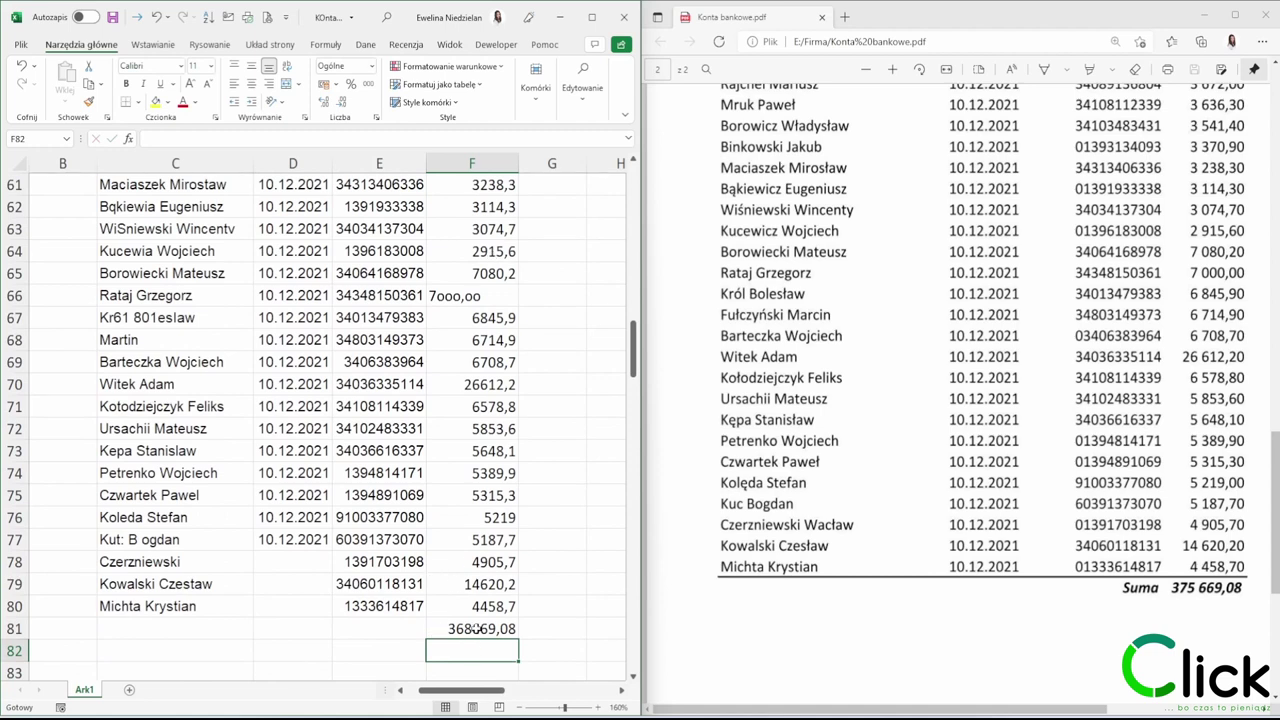
Step: Enter the PDF total 375669,08 in F82 and calculate the difference F81-F82 in F83
{"action": "type", "text": "3"}
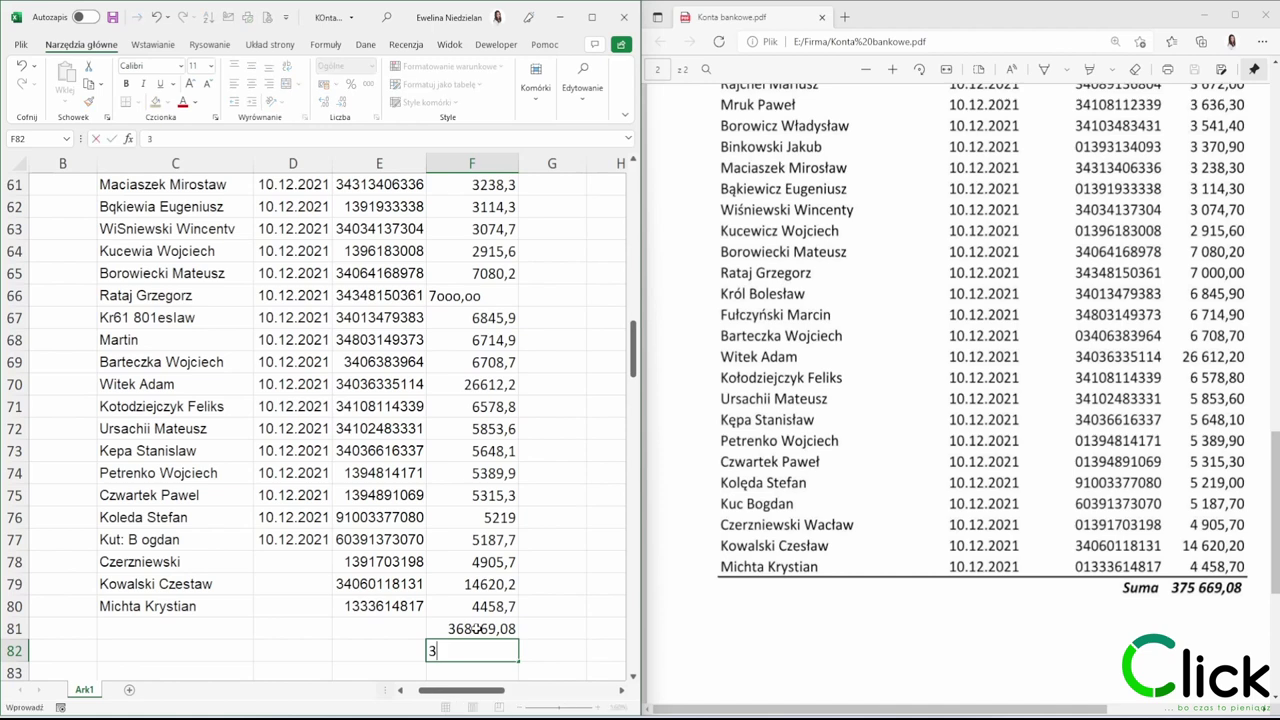
{"action": "type", "text": "75669,08"}
{"action": "key", "text": "Return"}
{"action": "type", "text": "="}
{"action": "key", "text": "Up"}
{"action": "key", "text": "Up"}
{"action": "type", "text": "-"}
{"action": "key", "text": "Up"}
{"action": "key", "text": "Return"}
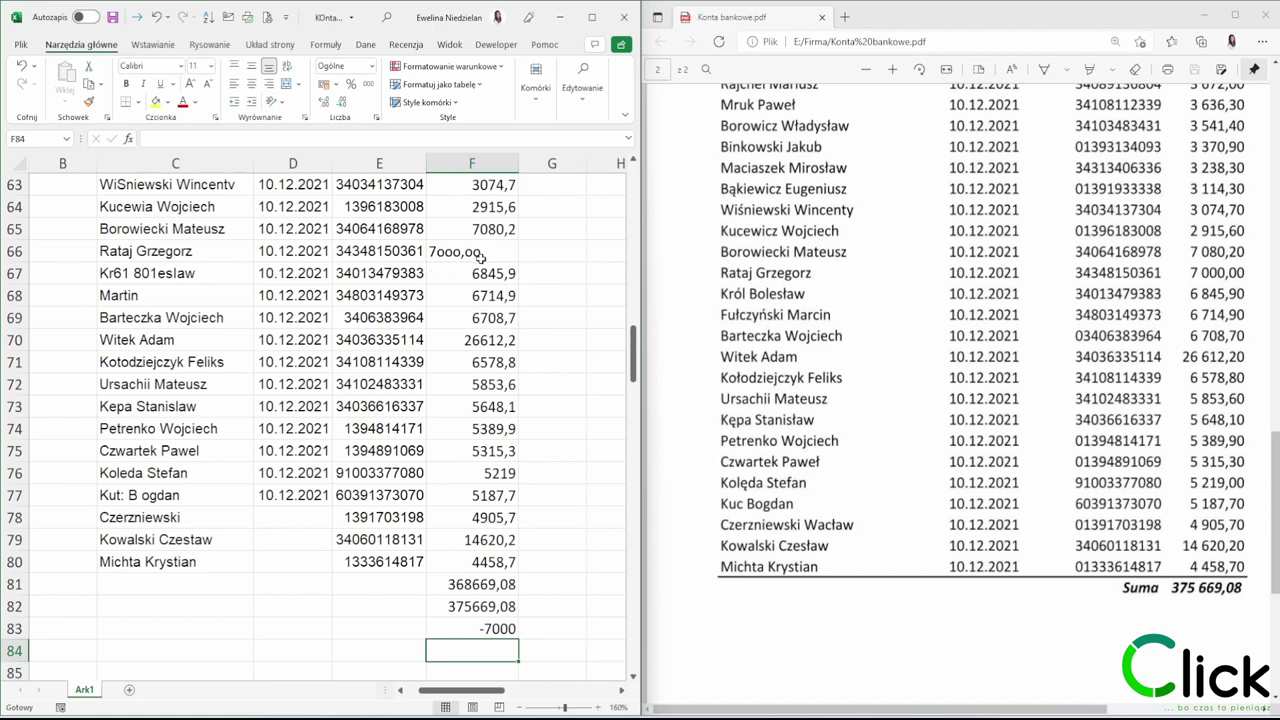
Step: Correct the misread Kwota amount in cell F66 to 7000,00
{"action": "left_click_drag", "start_coordinate": [425, 230], "coordinate": [505, 271]}
{"action": "key", "text": "Escape"}
{"action": "left_click", "coordinate": [484, 251]}
{"action": "type", "text": "7000,00"}
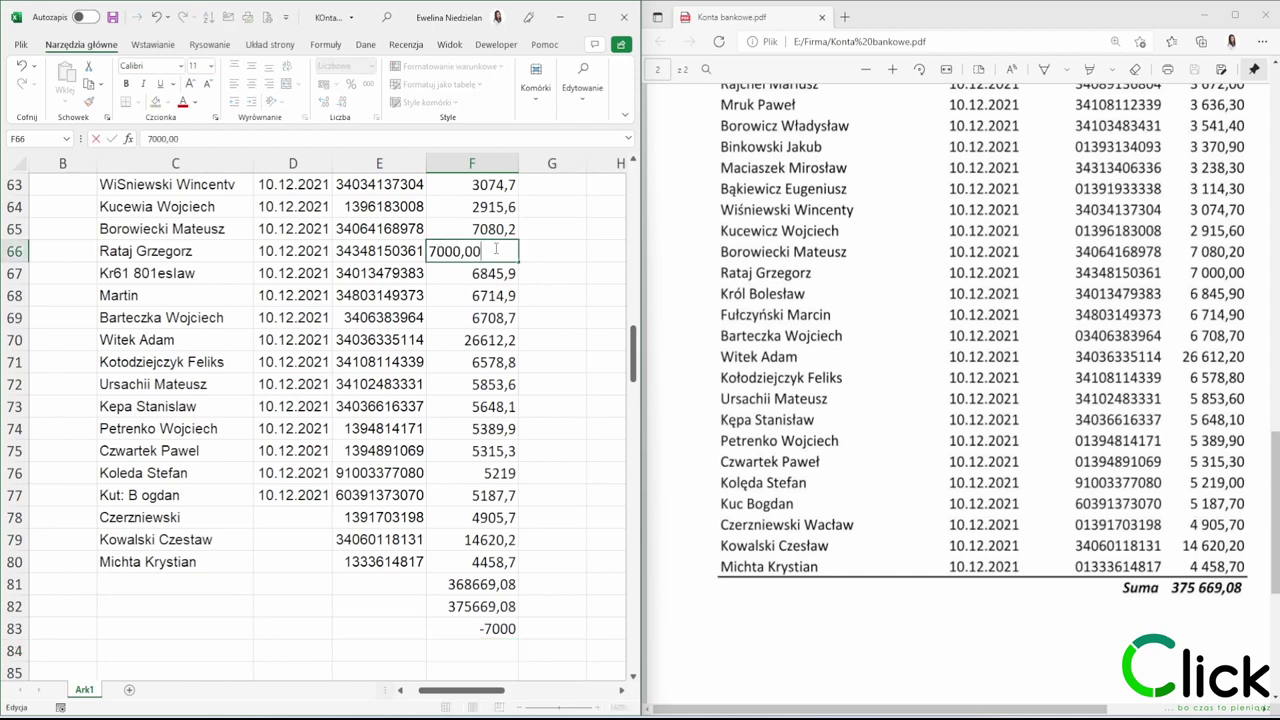
{"action": "key", "text": "Return"}
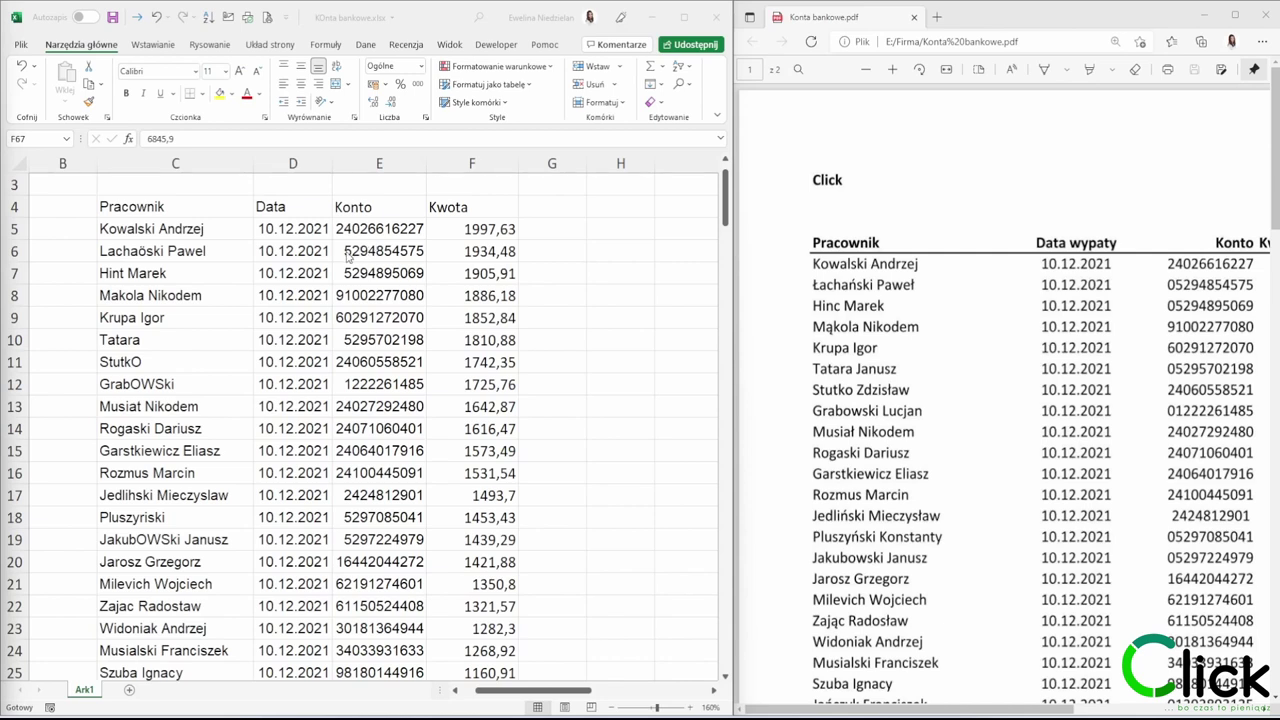
Step: Compare the leading zeros of the account numbers in E6:E7 with the PDF, and test a zero-leading number in G3, clearing it again
{"action": "left_click_drag", "start_coordinate": [332, 235], "coordinate": [429, 287]}
{"action": "mouse_move", "coordinate": [1163, 270]}
{"action": "left_mouse_down"}
{"action": "mouse_move", "coordinate": [1238, 320]}
{"action": "mouse_move", "coordinate": [1262, 318]}
{"action": "left_mouse_up"}
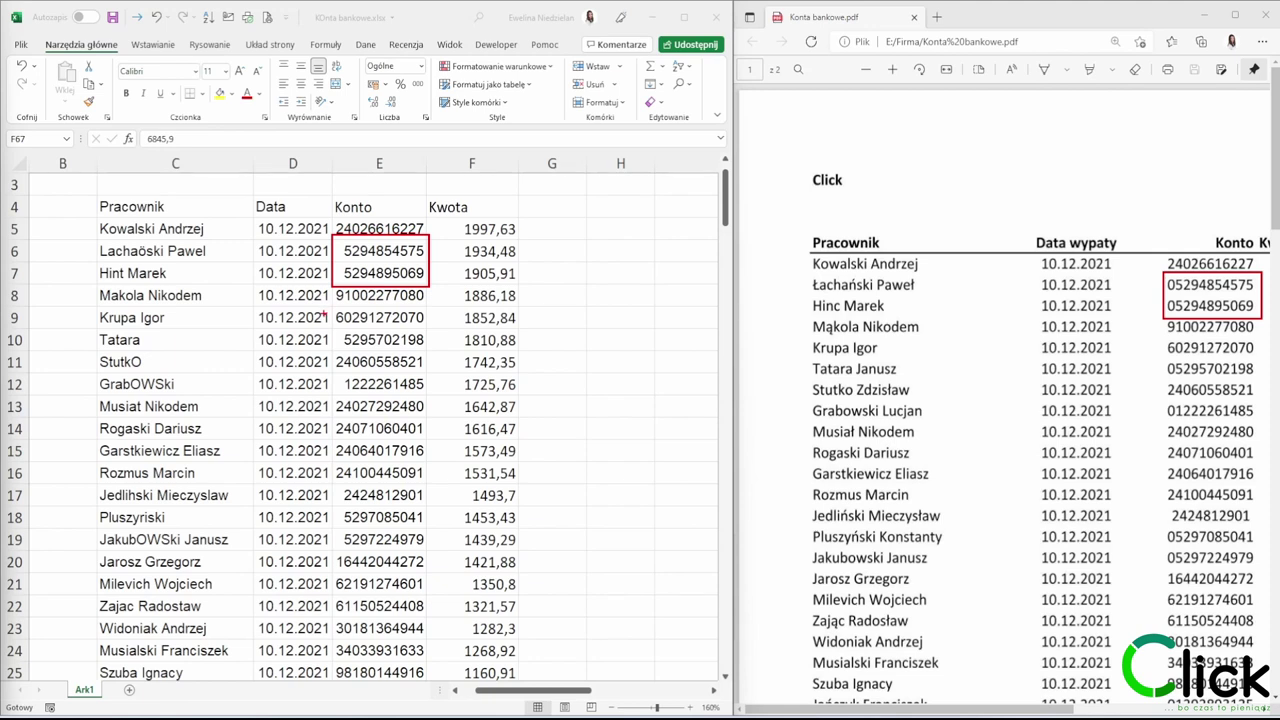
{"action": "left_click", "coordinate": [551, 186]}
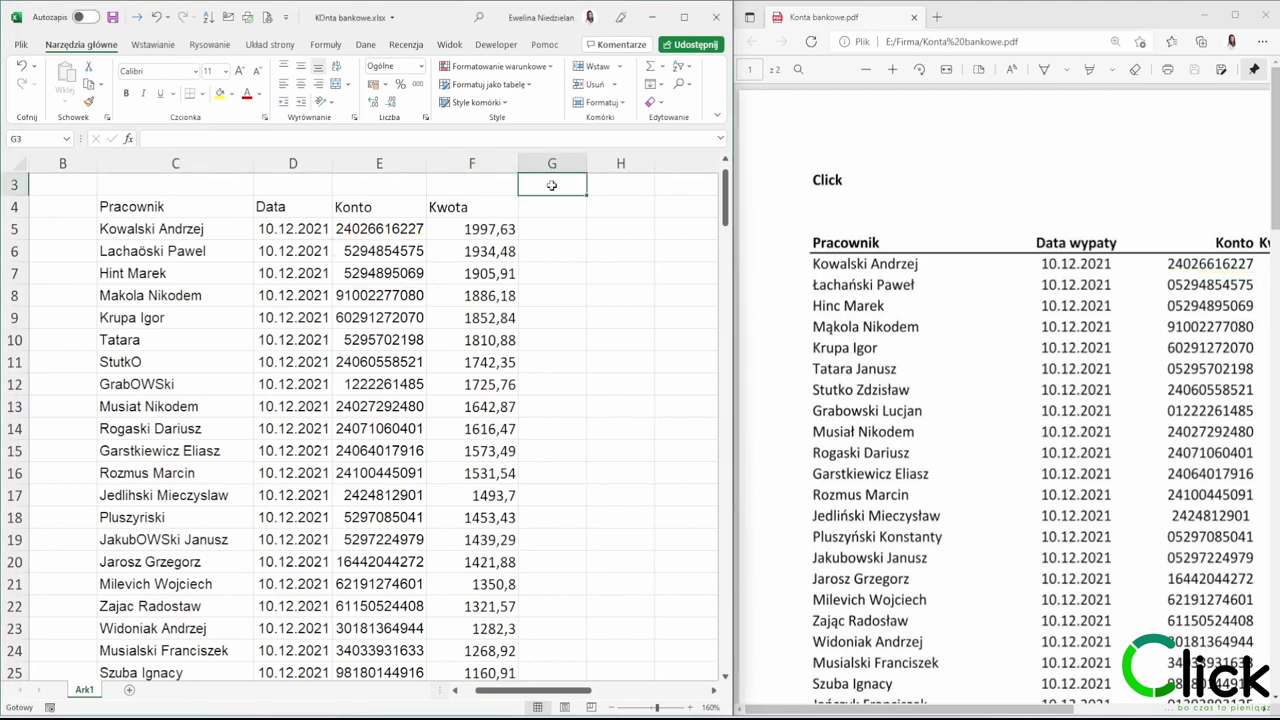
{"action": "type", "text": "01563"}
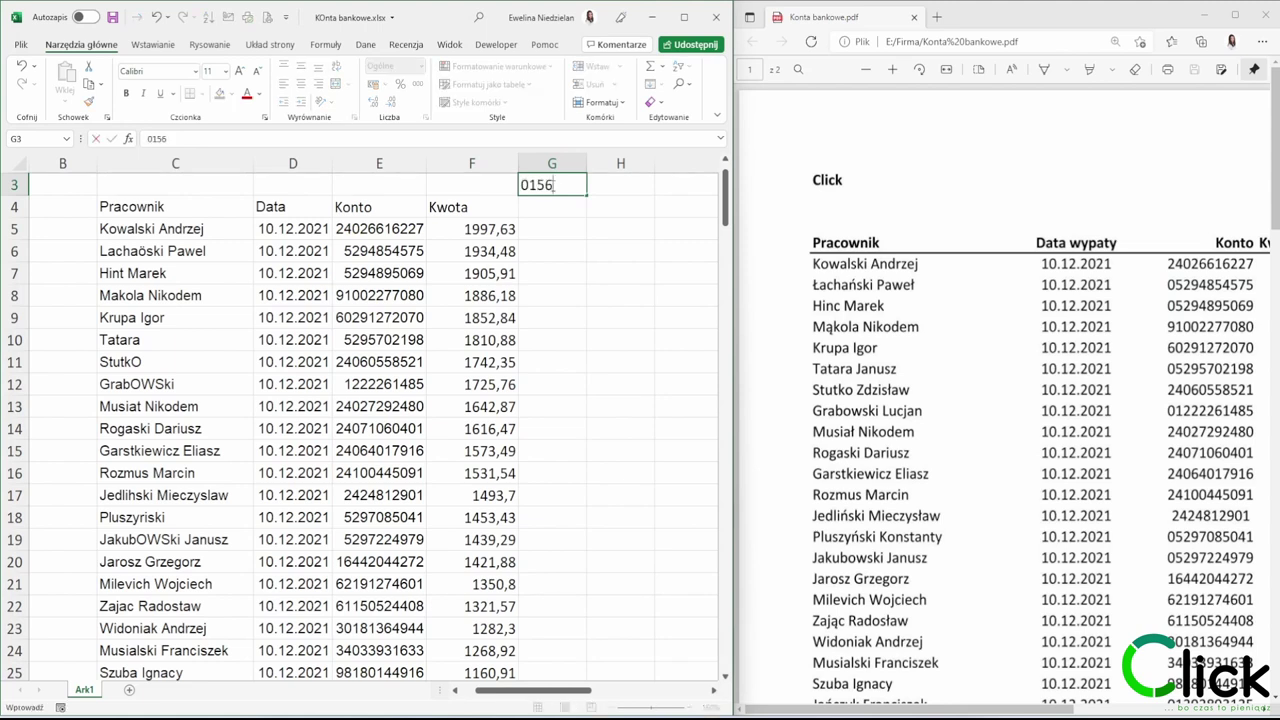
{"action": "key", "text": "Return"}
{"action": "left_click", "coordinate": [566, 185]}
{"action": "key", "text": "Delete"}
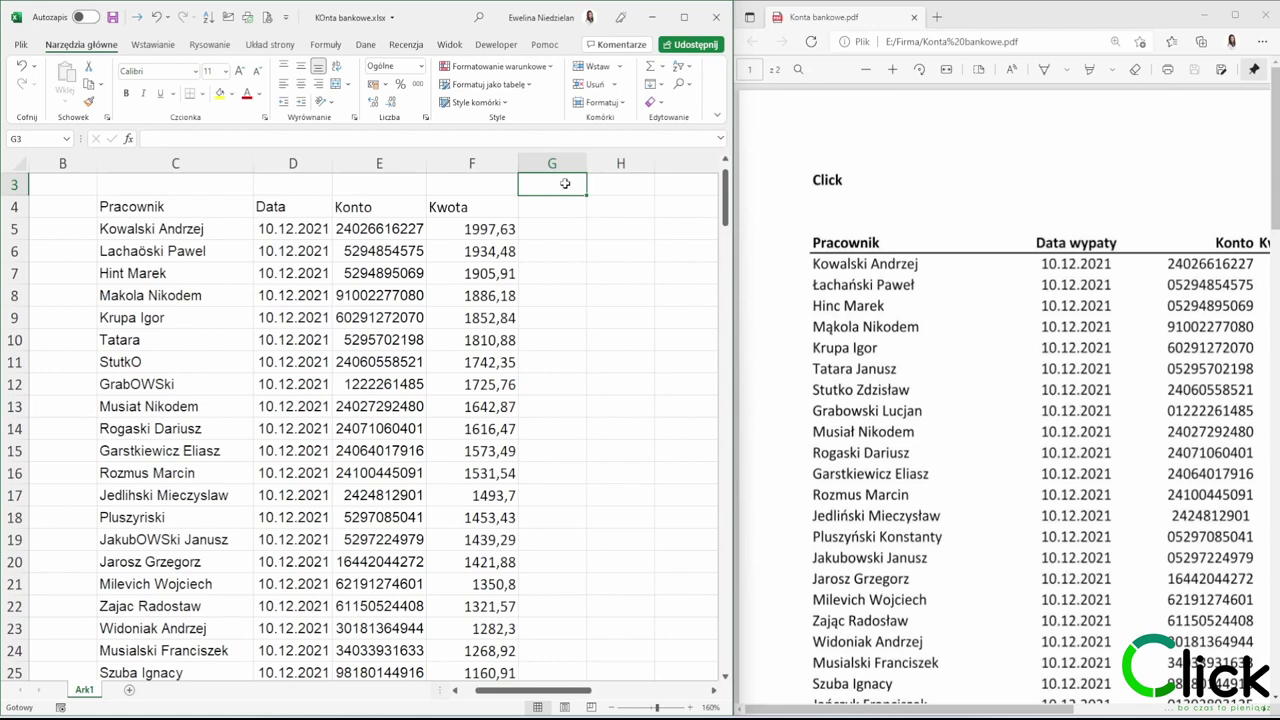
Step: Test entering '0156 with a leading apostrophe as text in G3, and clear the cell again
{"action": "type", "text": "'"}
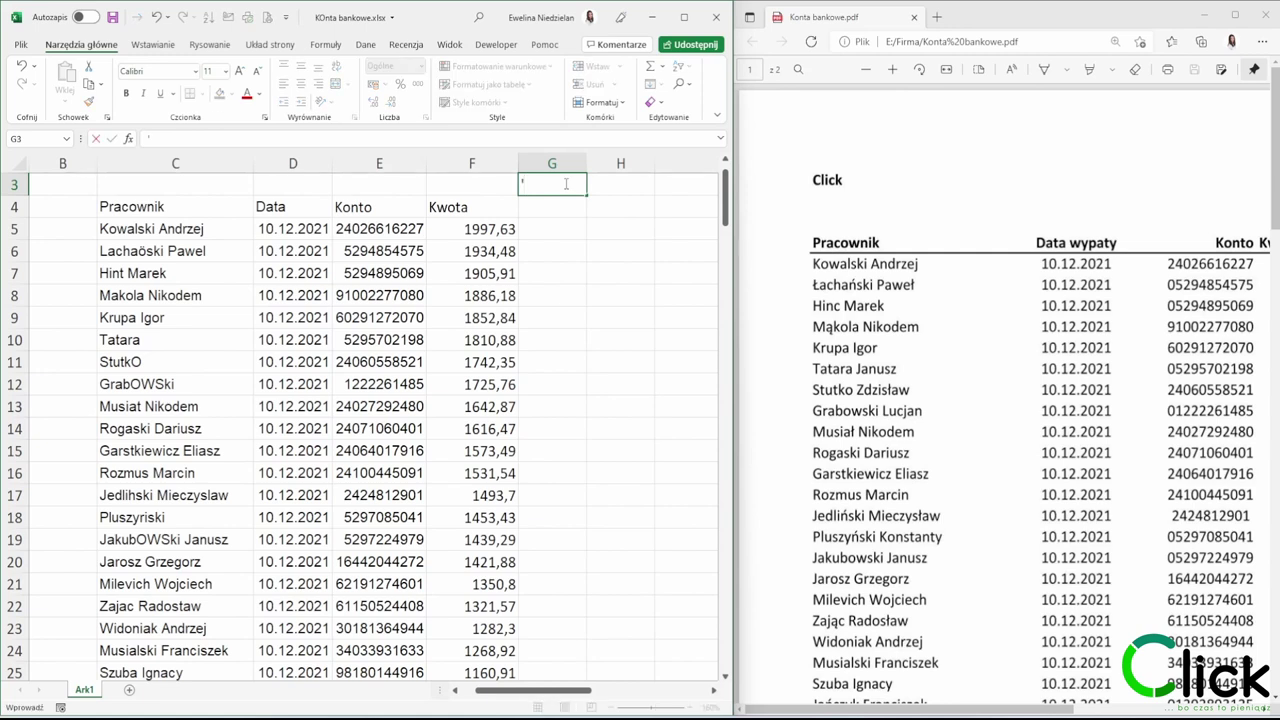
{"action": "type", "text": "0156"}
{"action": "key", "text": "Return"}
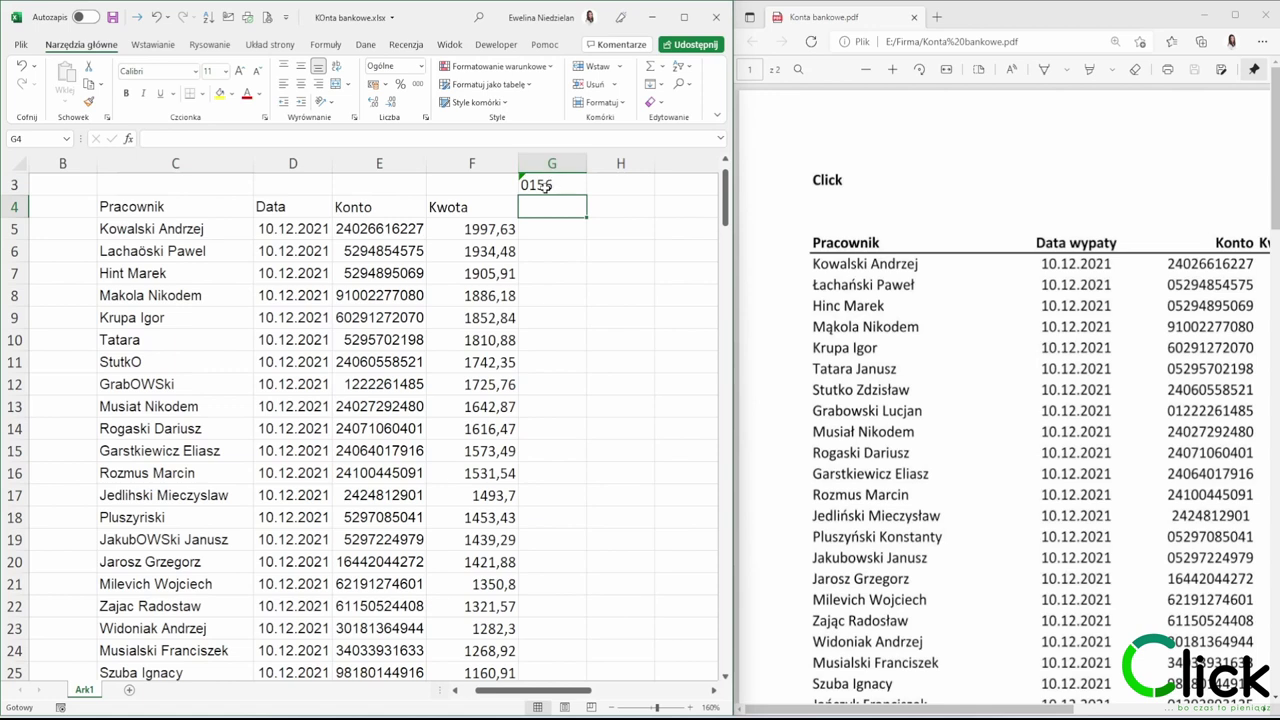
{"action": "left_click", "coordinate": [530, 184]}
{"action": "key", "text": "Delete"}
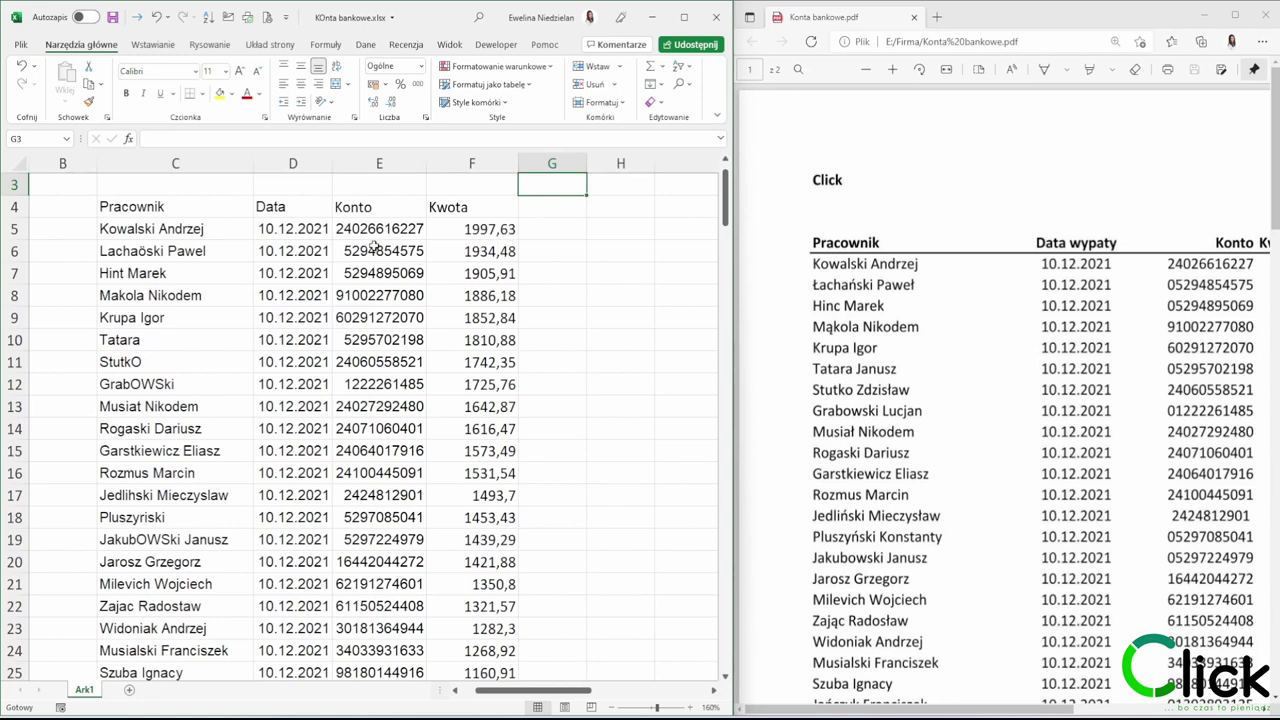
Step: Narrow columns G and H, and fill column H from H5 down with =DŁ(E5) to count each account number's characters
{"action": "left_click_drag", "start_coordinate": [587, 164], "coordinate": [539, 168]}
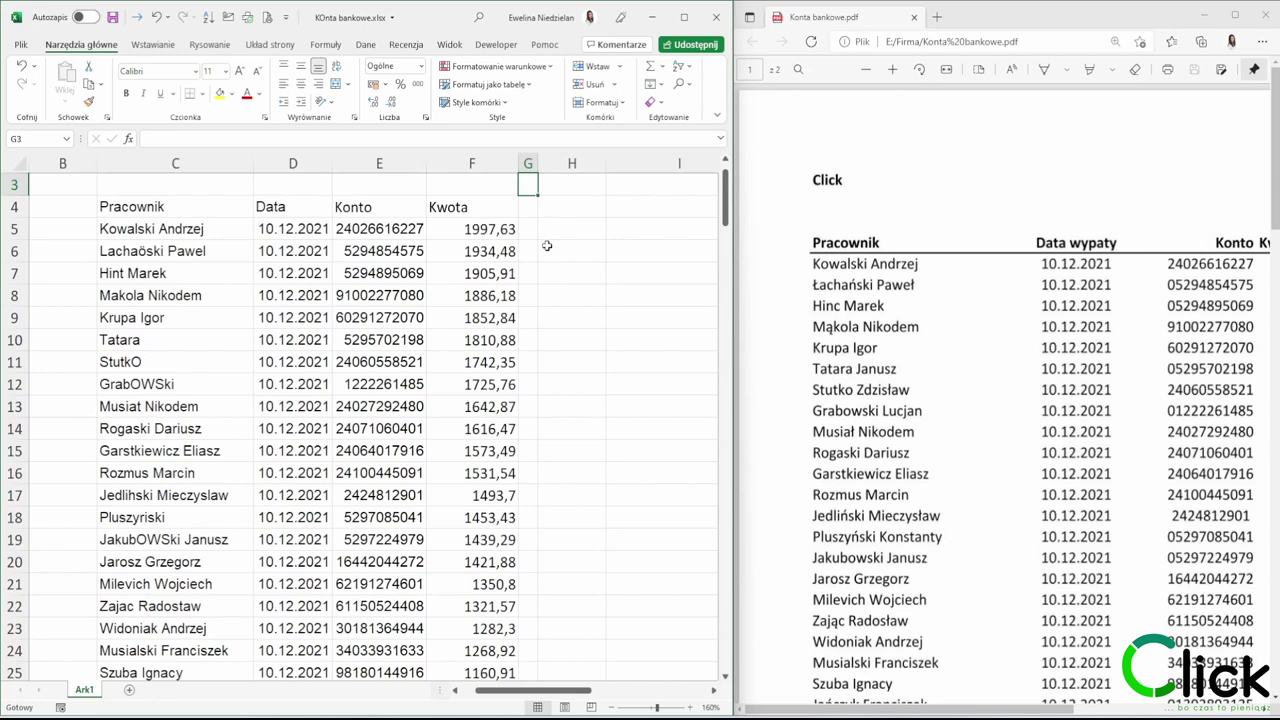
{"action": "scroll", "coordinate": [547, 246], "scroll_direction": "up", "scroll_amount": 1}
{"action": "scroll", "coordinate": [547, 246], "scroll_direction": "right", "scroll_amount": 2}
{"action": "left_click", "coordinate": [324, 277]}
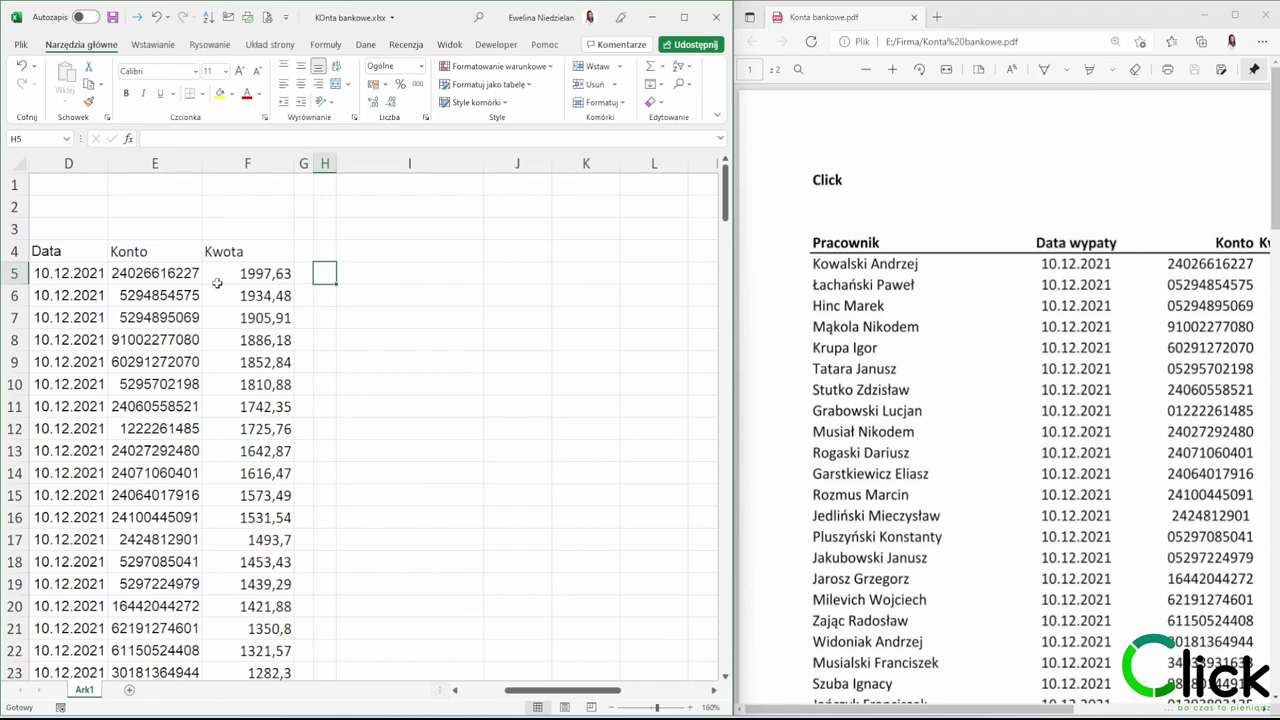
{"action": "type", "text": "=d"}
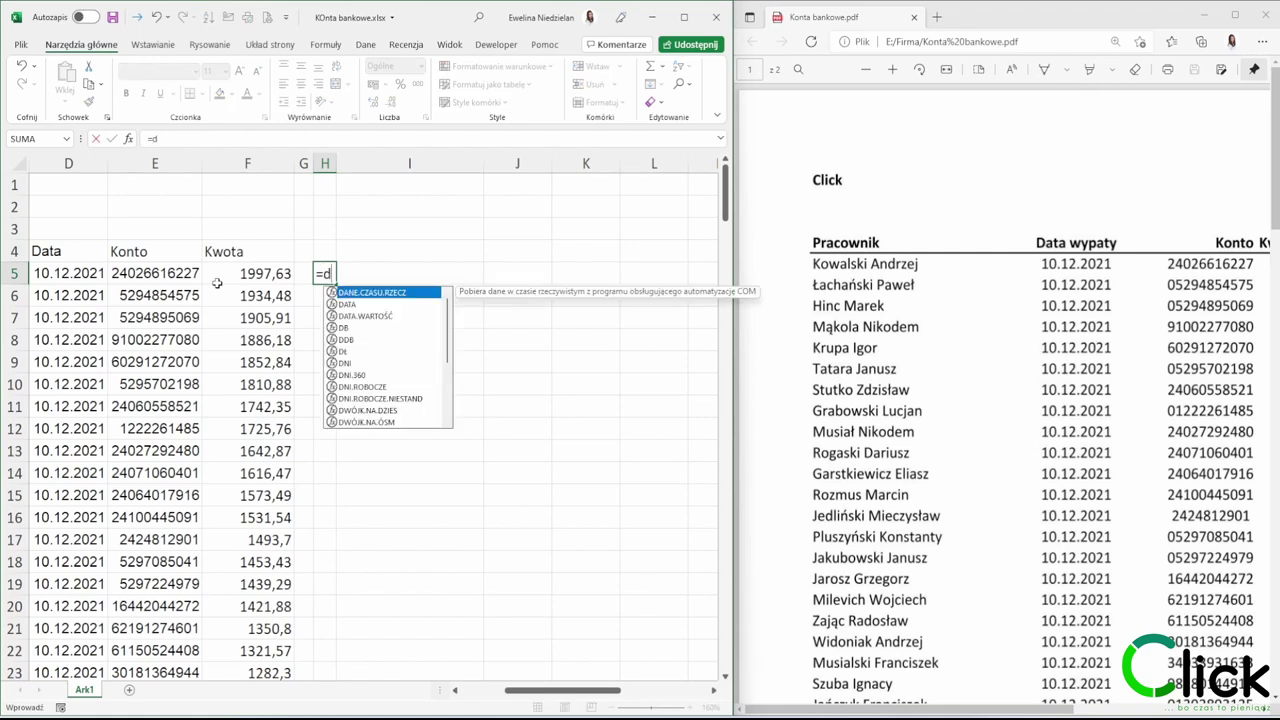
{"action": "type", "text": "ł"}
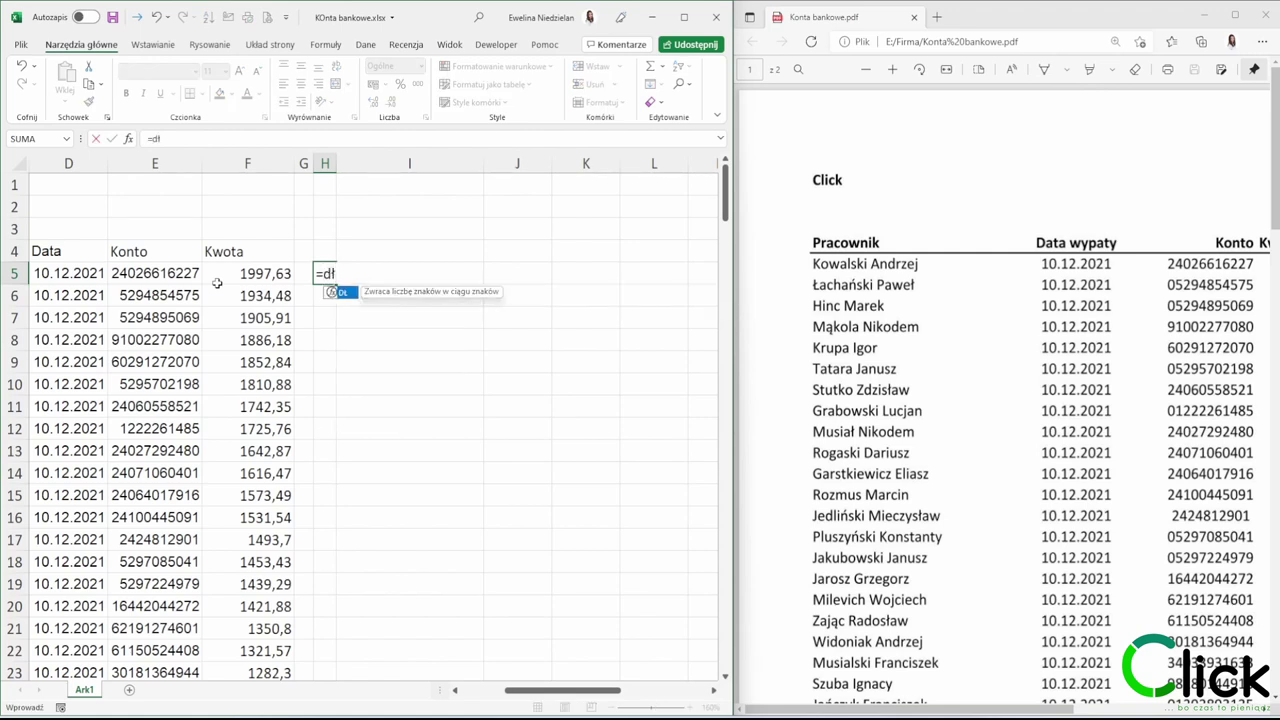
{"action": "type", "text": "(e5)"}
{"action": "key", "text": "ctrl+Return"}
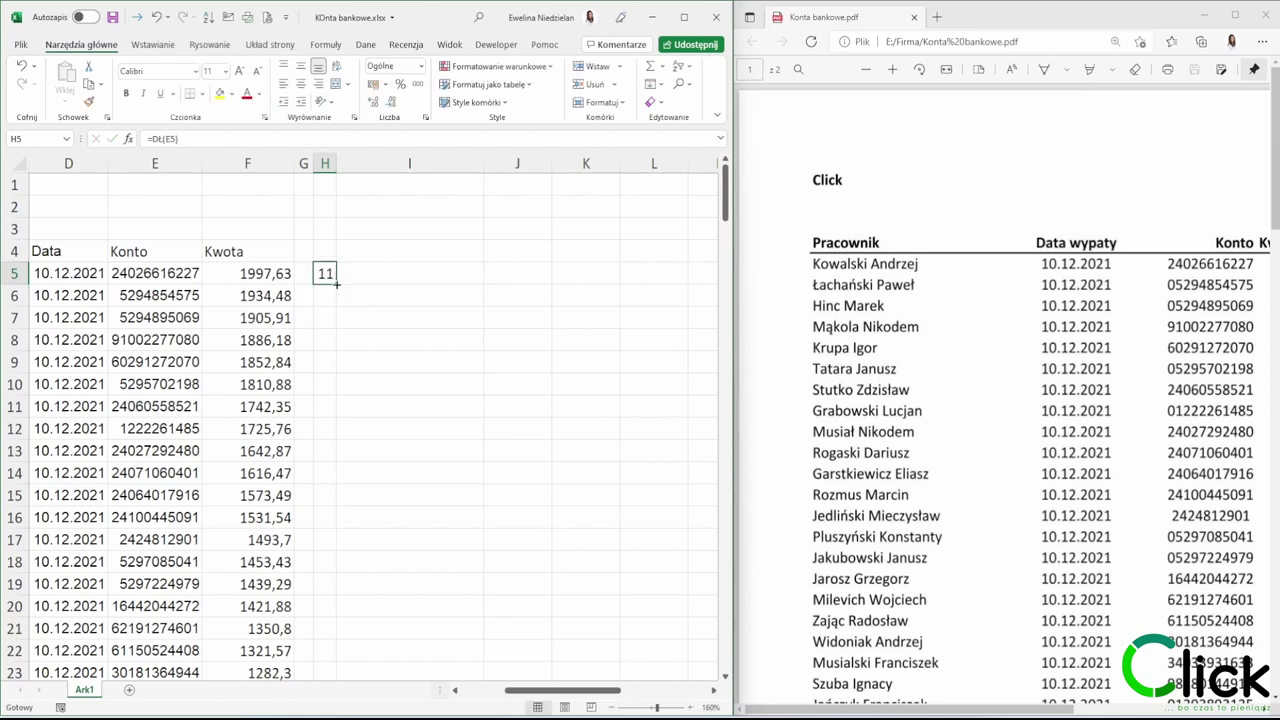
{"action": "left_click_drag", "start_coordinate": [337, 285], "coordinate": [329, 310]}
{"action": "left_click_drag", "start_coordinate": [727, 405], "coordinate": [727, 195]}
Step: Add a filter at H5 and examine which account number lengths occur in column H
{"action": "left_click", "coordinate": [320, 273]}
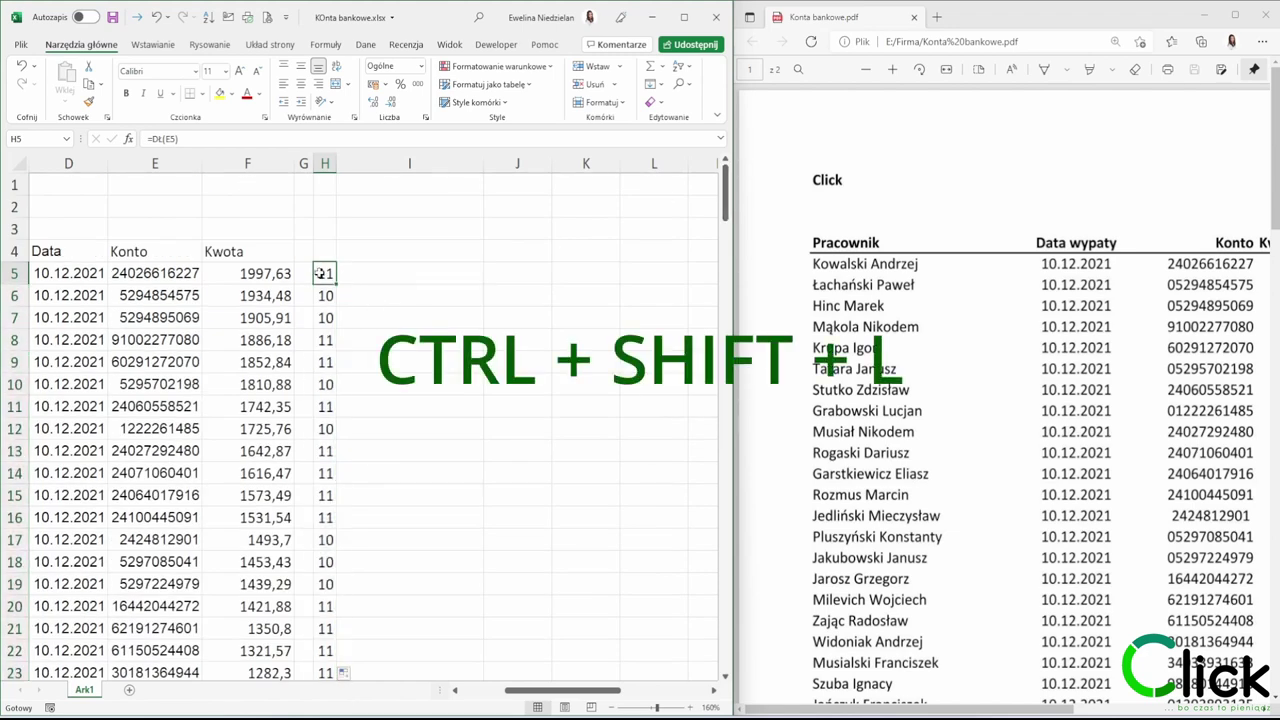
{"action": "key", "text": "ctrl+shift+l"}
{"action": "left_click", "coordinate": [329, 278]}
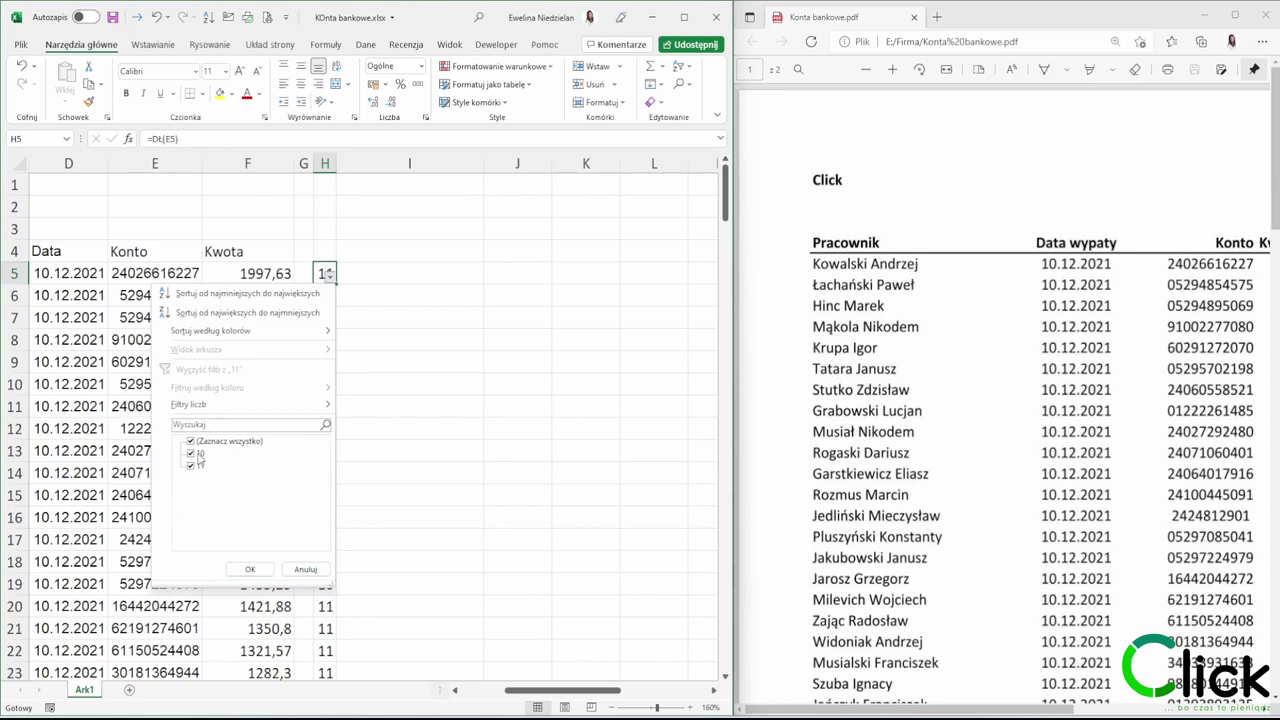
{"action": "left_click", "coordinate": [365, 278]}
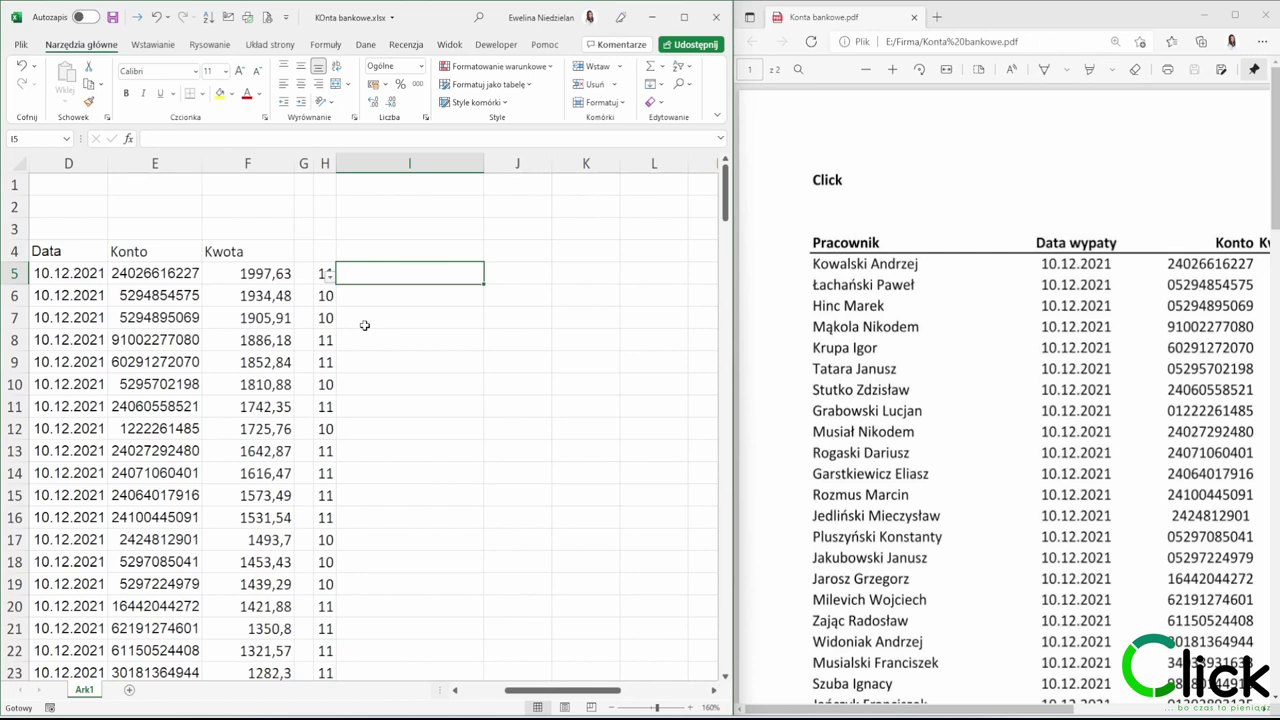
{"action": "key", "text": "Left"}
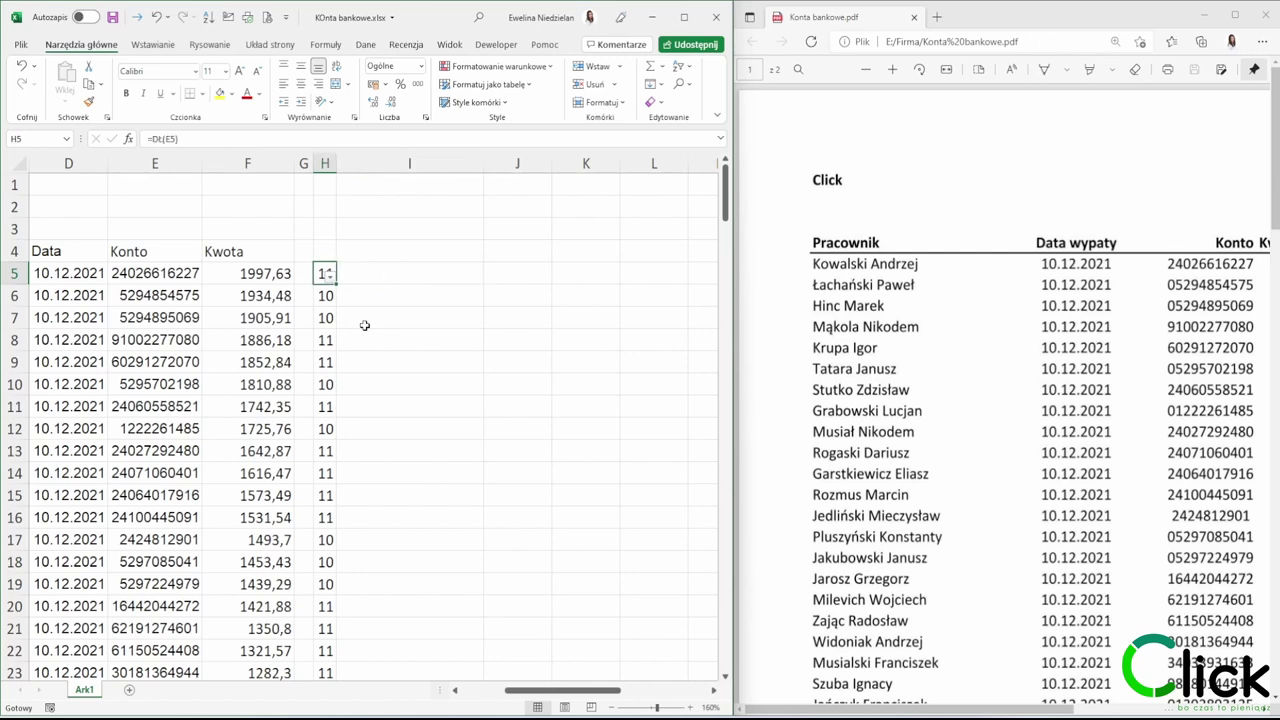
{"action": "key", "text": "Left"}
{"action": "key", "text": "Left"}
{"action": "key", "text": "Left"}
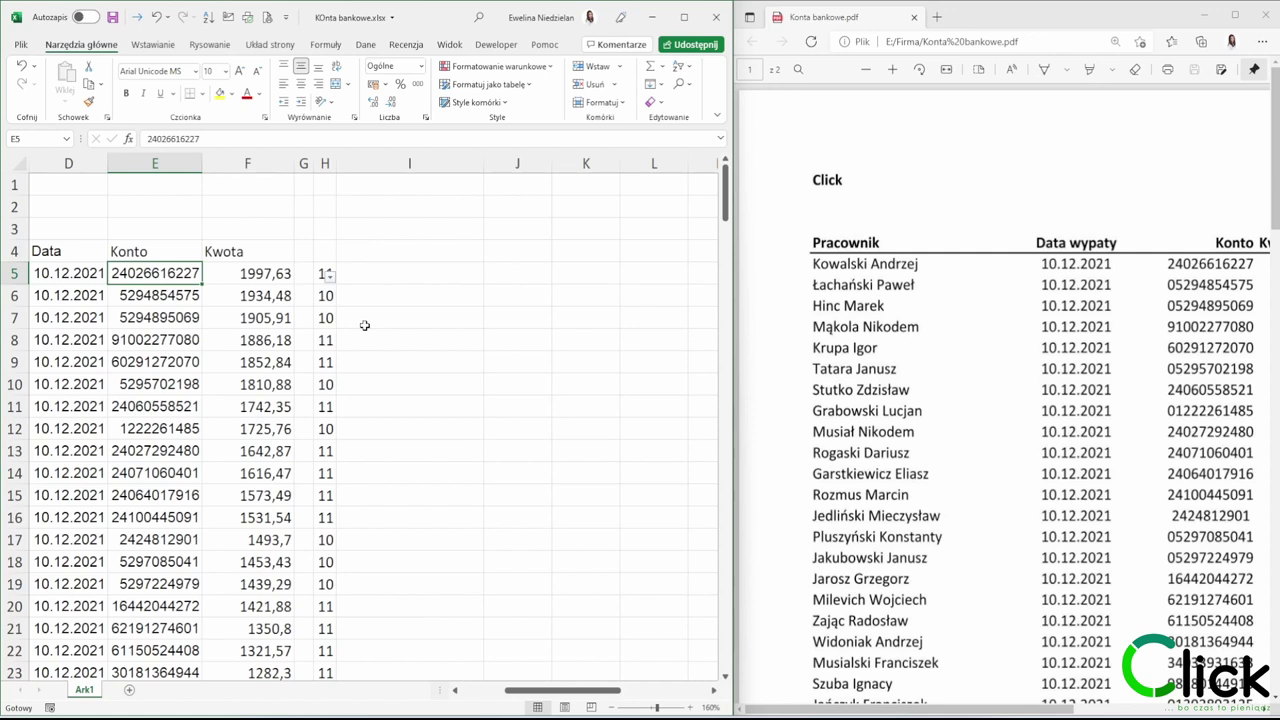
{"action": "key", "text": "Right"}
{"action": "key", "text": "Right"}
{"action": "key", "text": "Right"}
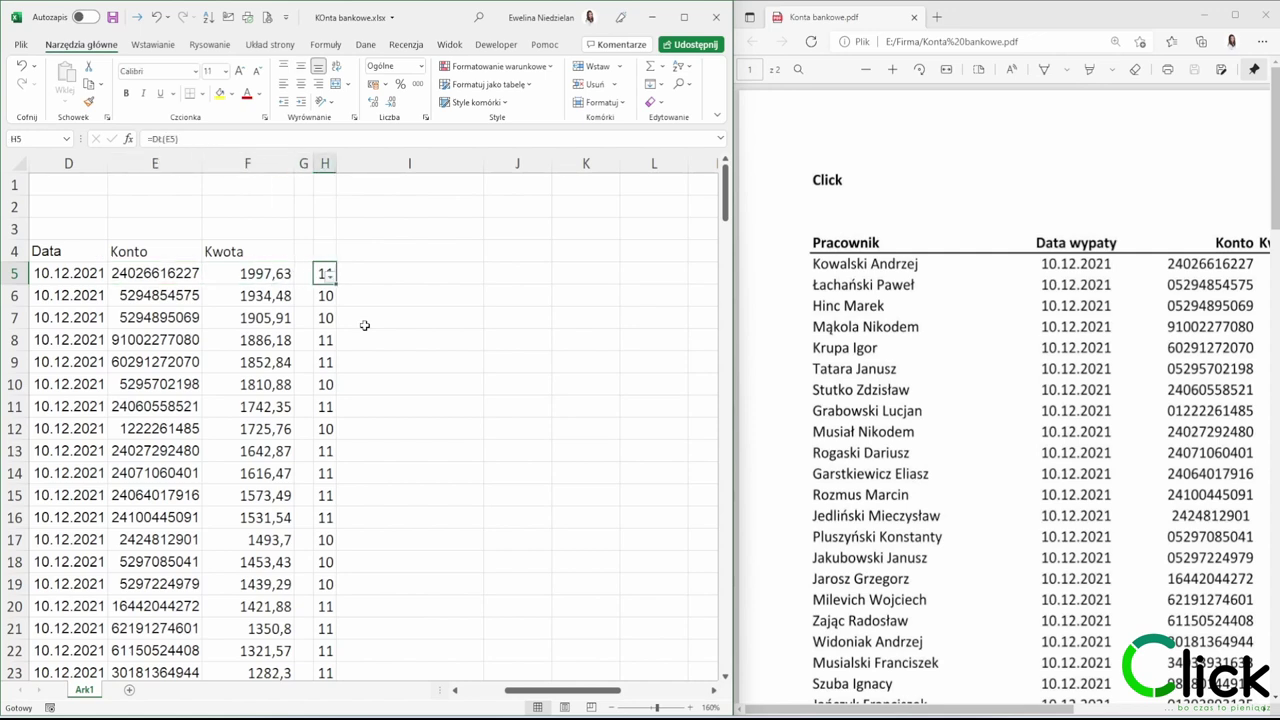
Step: Enter 0 as text in cell I3, above the helper column
{"action": "key", "text": "Up"}
{"action": "key", "text": "Right"}
{"action": "key", "text": "Up"}
{"action": "type", "text": "0"}
{"action": "key", "text": "Return"}
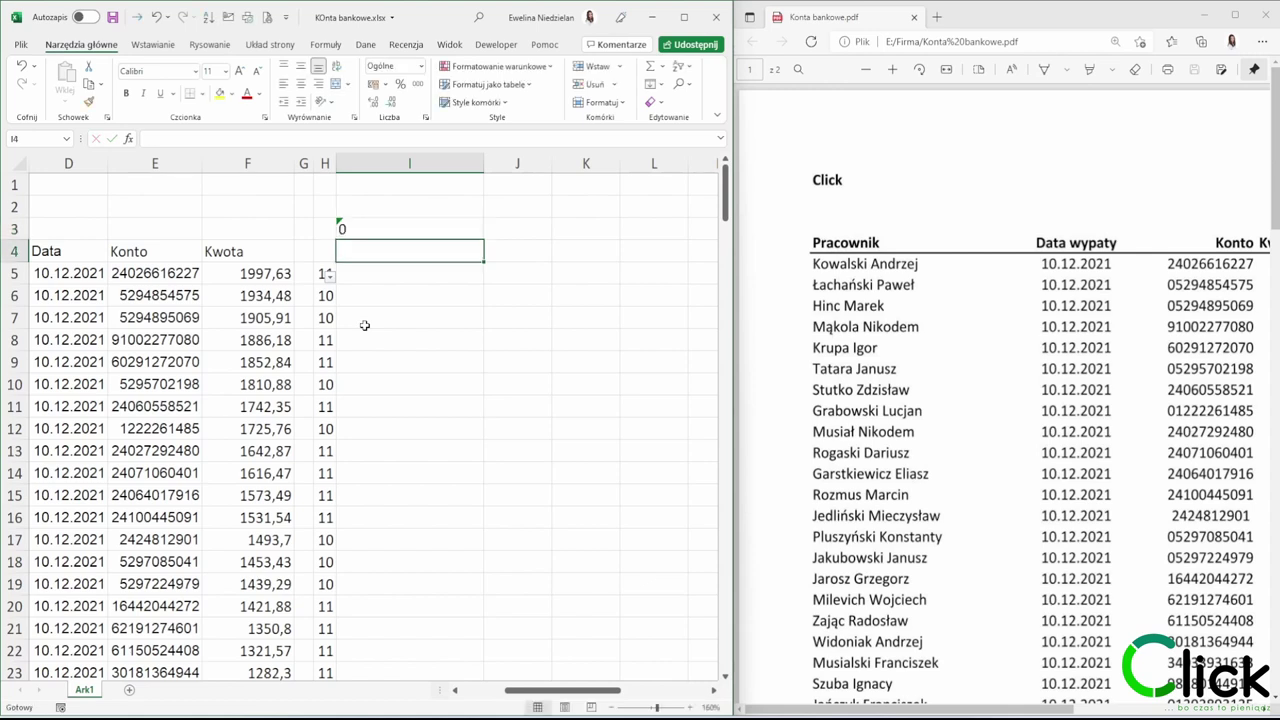
Step: Enter =JEŻELI(H5=11;E5;"'0"&E5) in I5 to prefix an apostrophe and zero to account numbers that are not 11 characters long
{"action": "key", "text": "Down"}
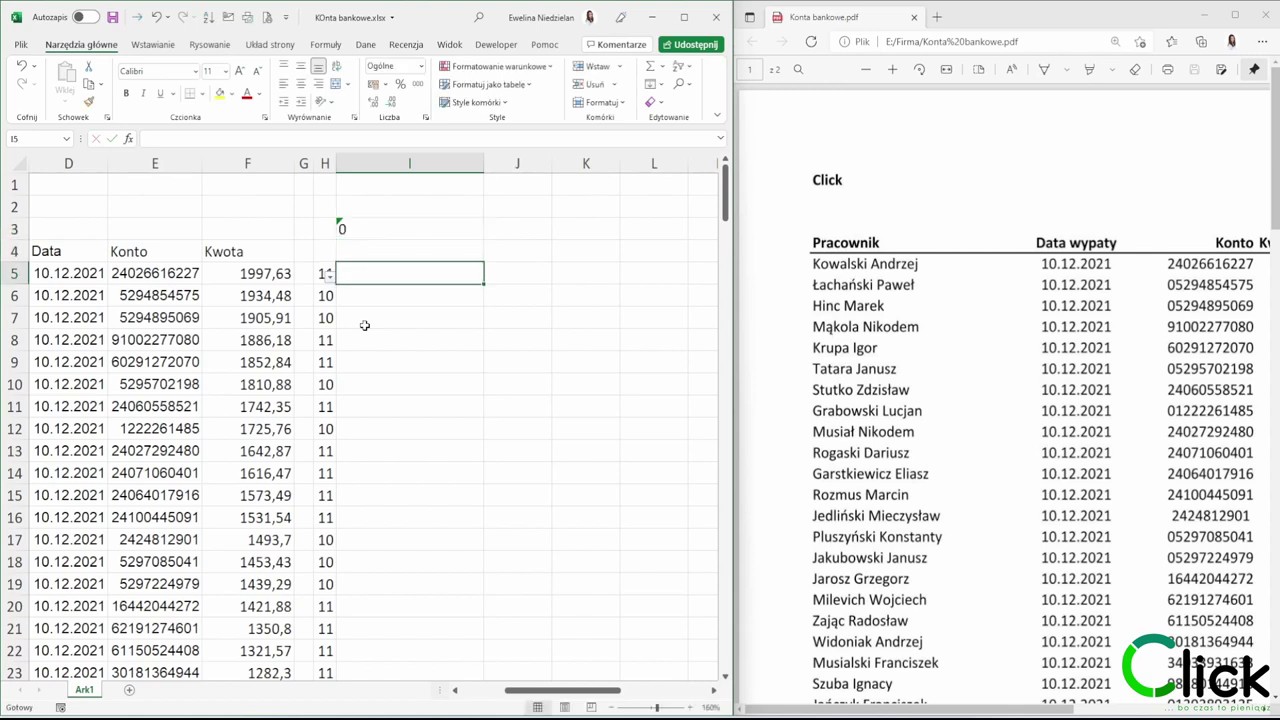
{"action": "type", "text": "=je"}
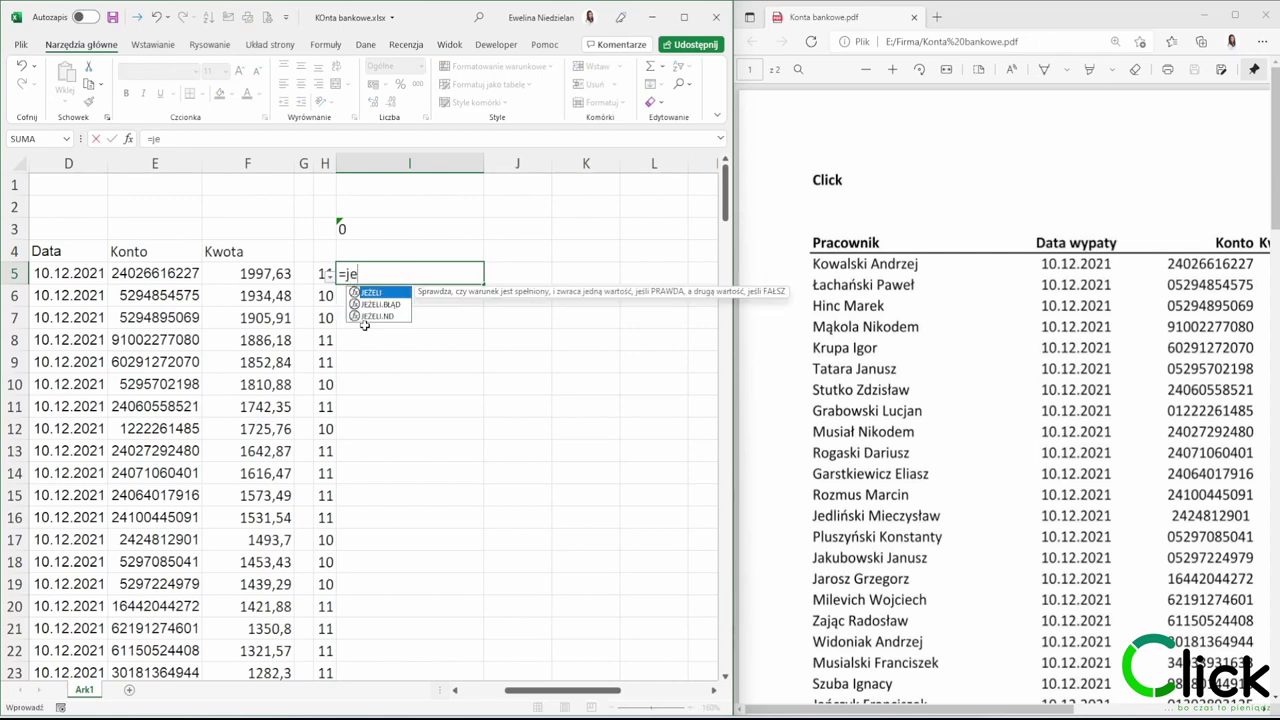
{"action": "key", "text": "Tab"}
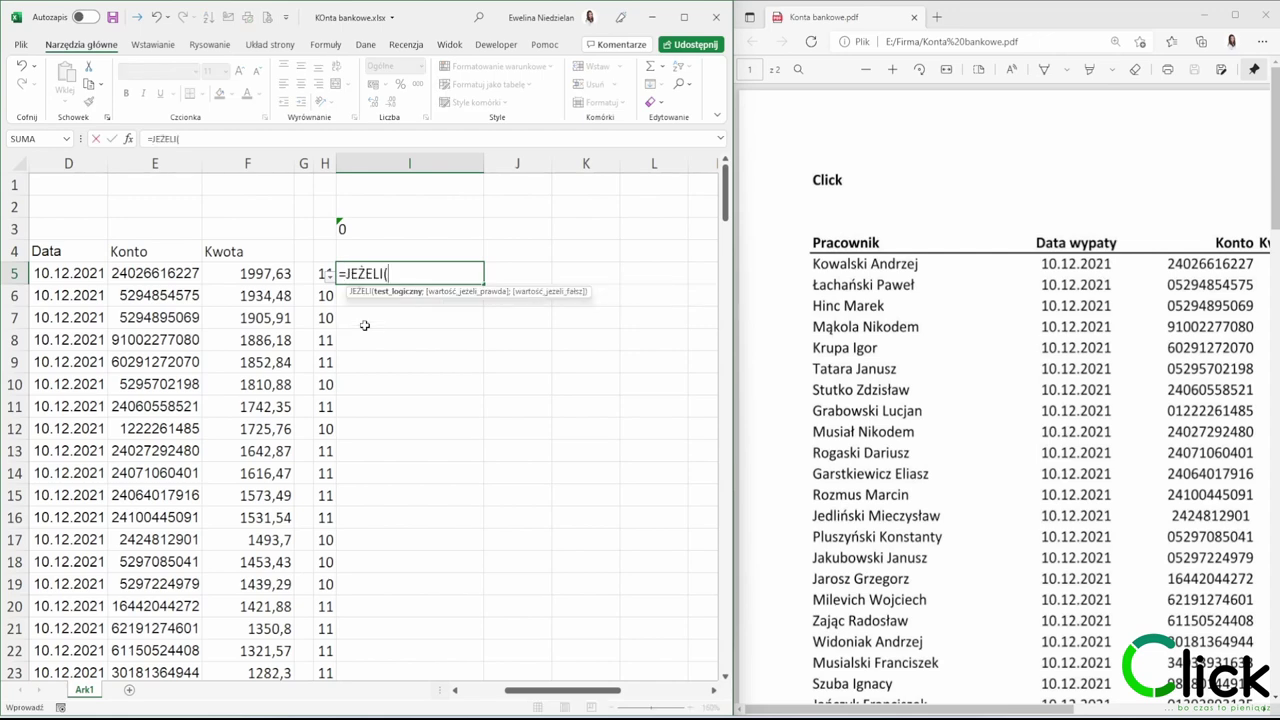
{"action": "key", "text": "Left"}
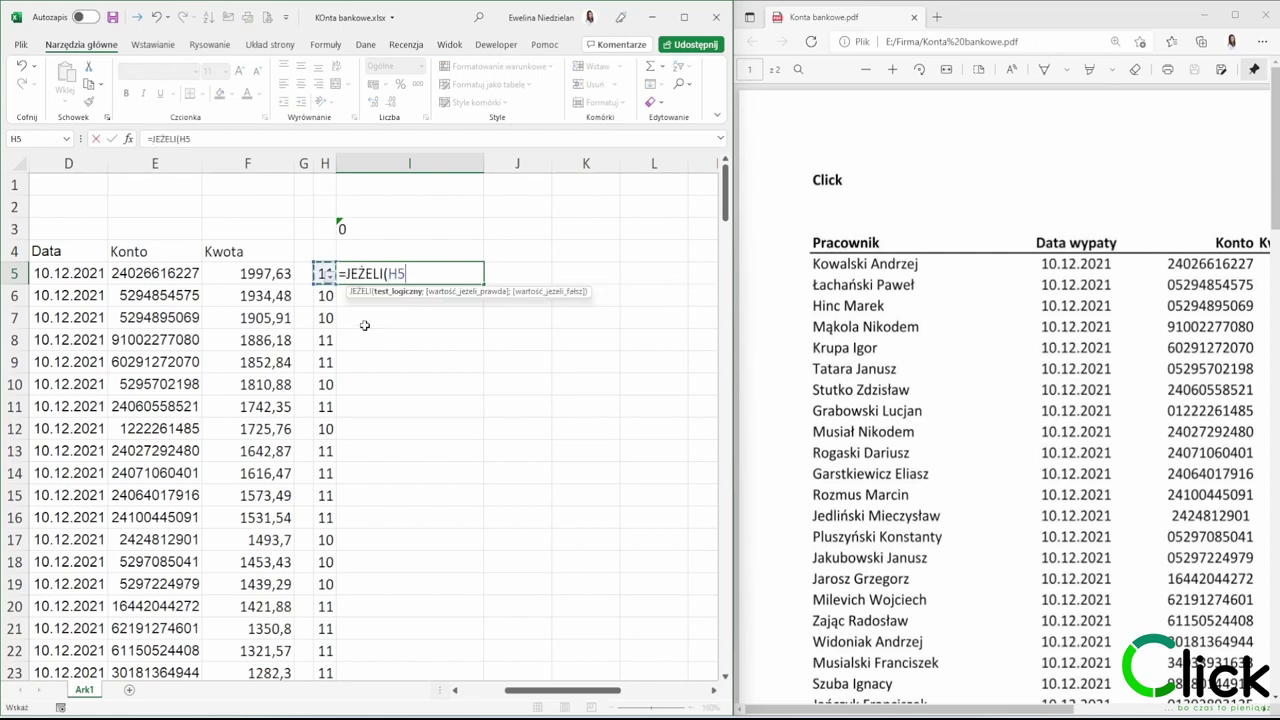
{"action": "type", "text": "=11;"}
{"action": "key", "text": "Left"}
{"action": "key", "text": "Left"}
{"action": "key", "text": "Left"}
{"action": "key", "text": "Left"}
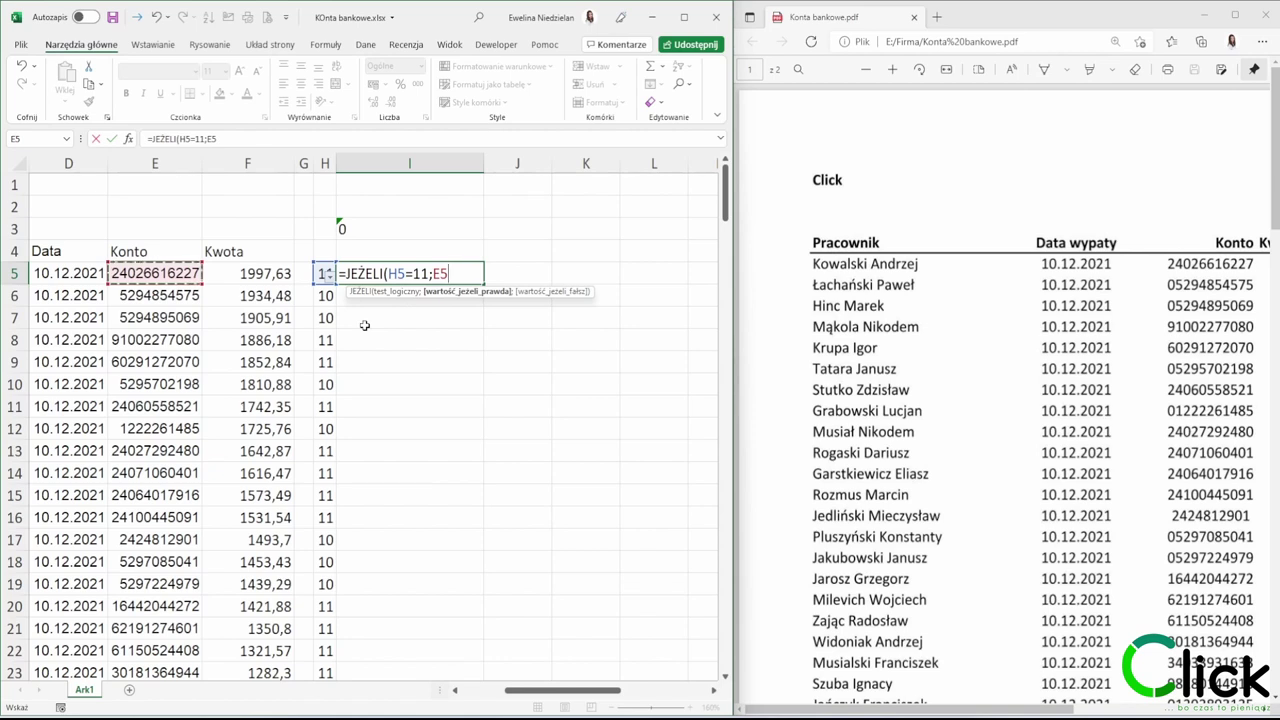
{"action": "type", "text": ";"}
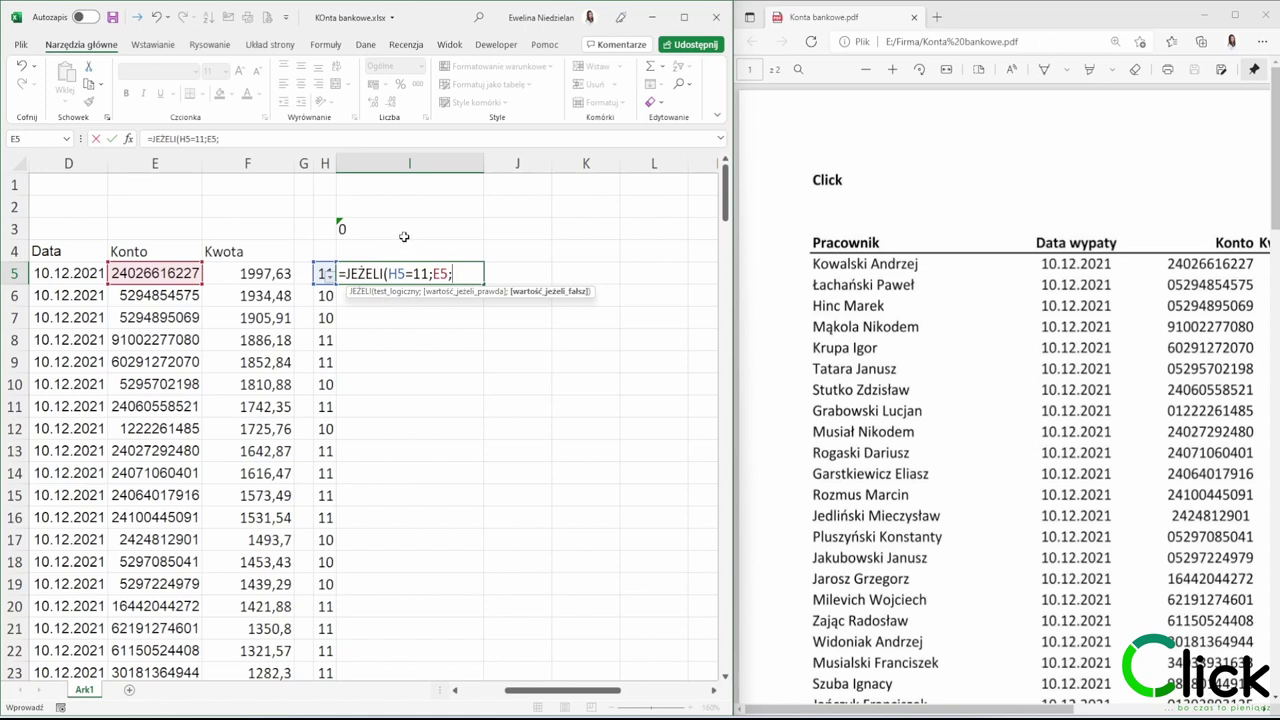
{"action": "type", "text": "\"\"0\"&"}
{"action": "left_click", "coordinate": [170, 272]}
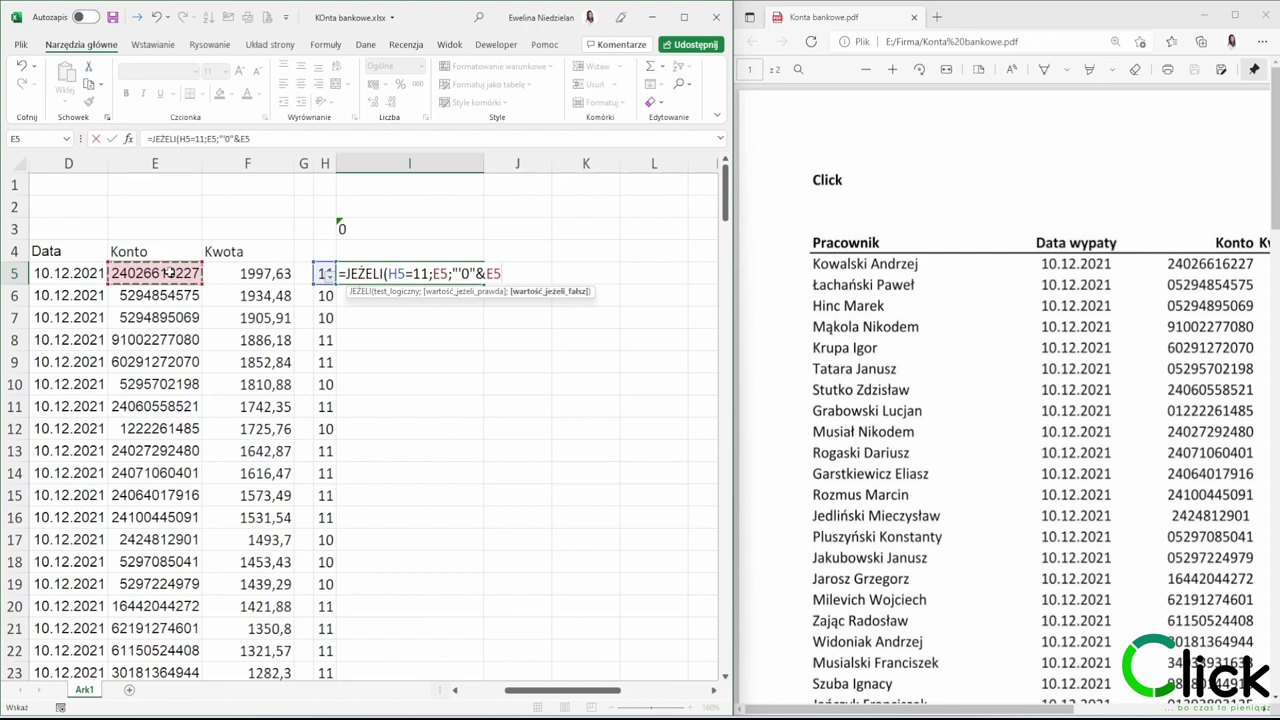
{"action": "type", "text": ")"}
{"action": "key", "text": "Return"}
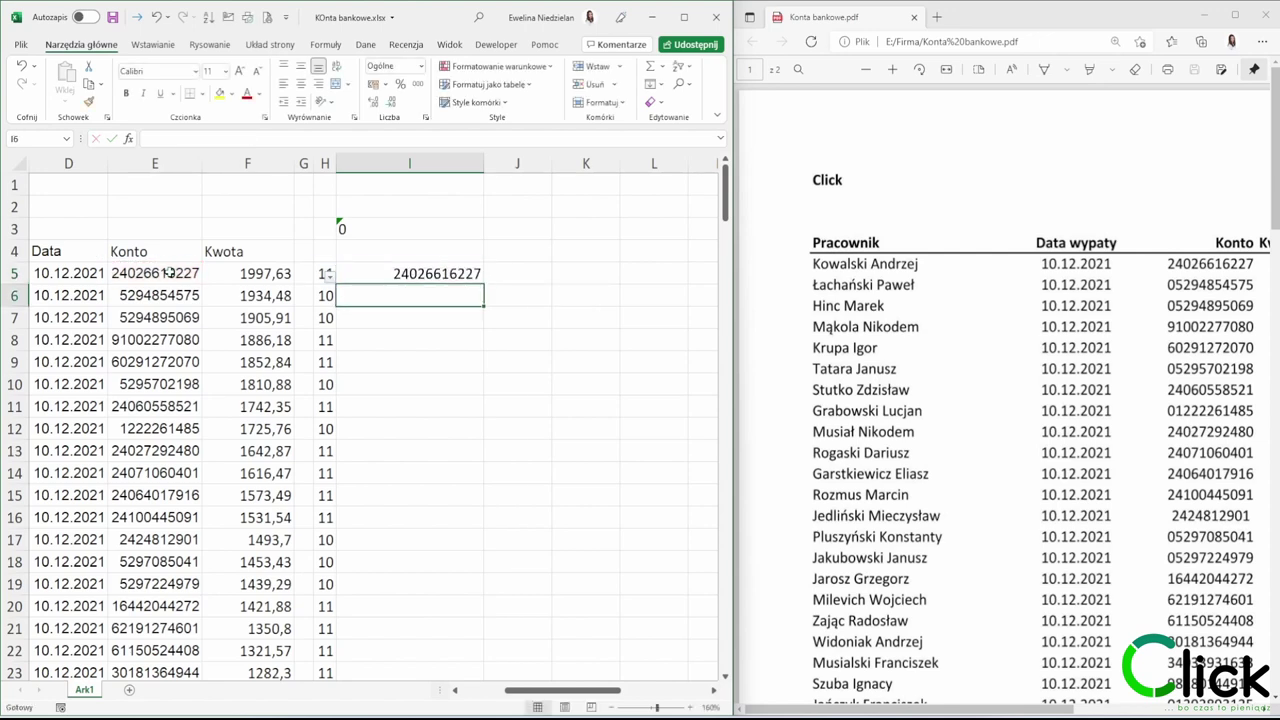
Step: Fill the I5 formula down column I for all payroll rows and check the resulting account numbers
{"action": "left_click", "coordinate": [463, 276]}
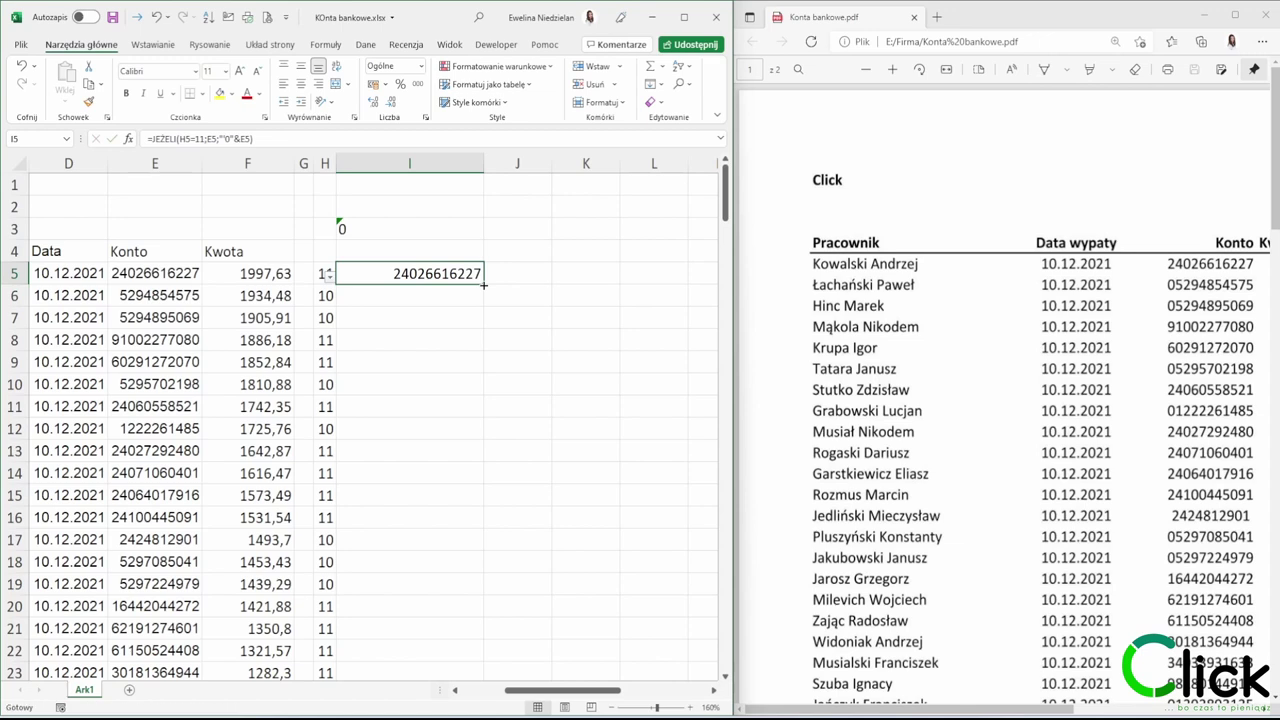
{"action": "double_click", "coordinate": [483, 285]}
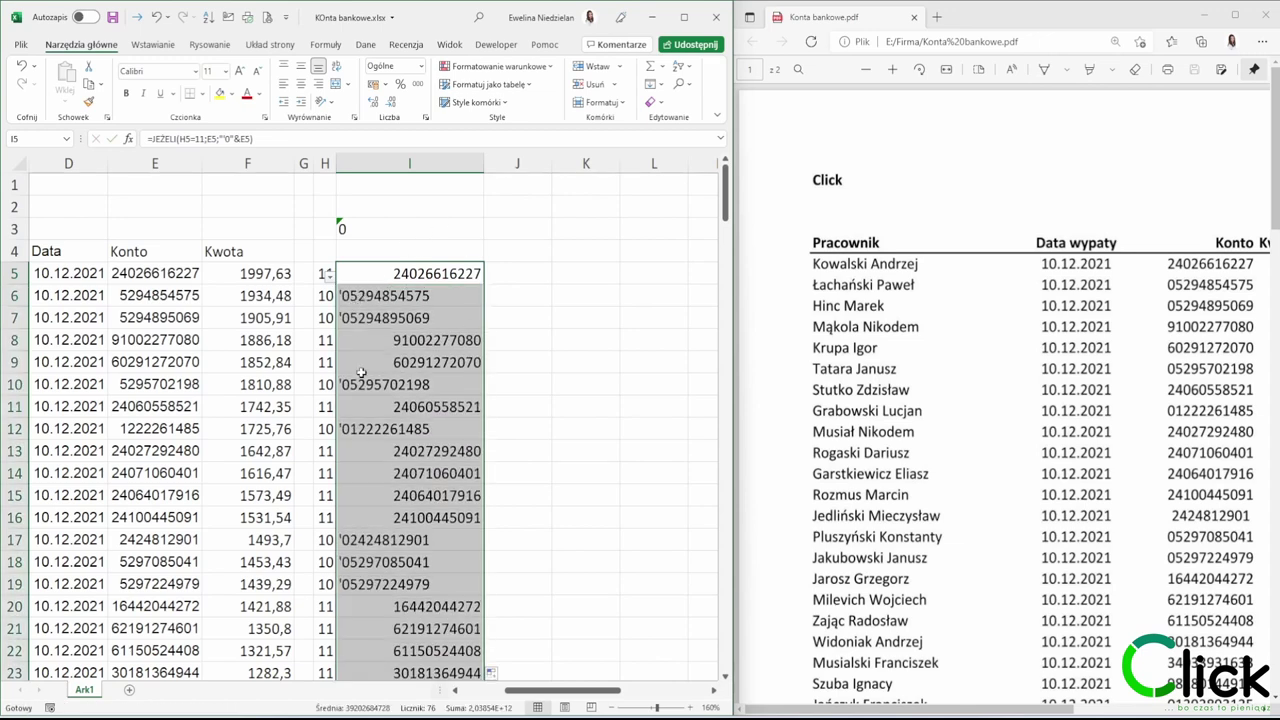
{"action": "scroll", "coordinate": [361, 373], "scroll_direction": "down", "scroll_amount": 6}
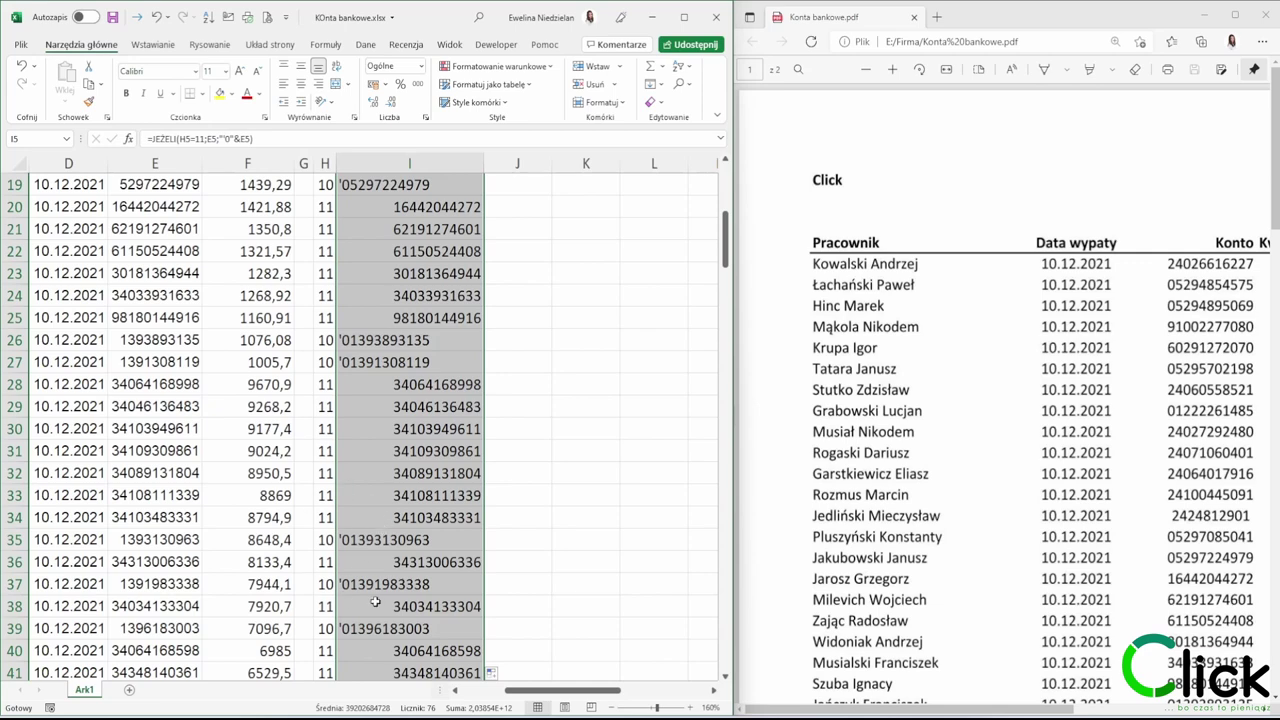
{"action": "scroll", "coordinate": [377, 610], "scroll_direction": "down", "scroll_amount": 9}
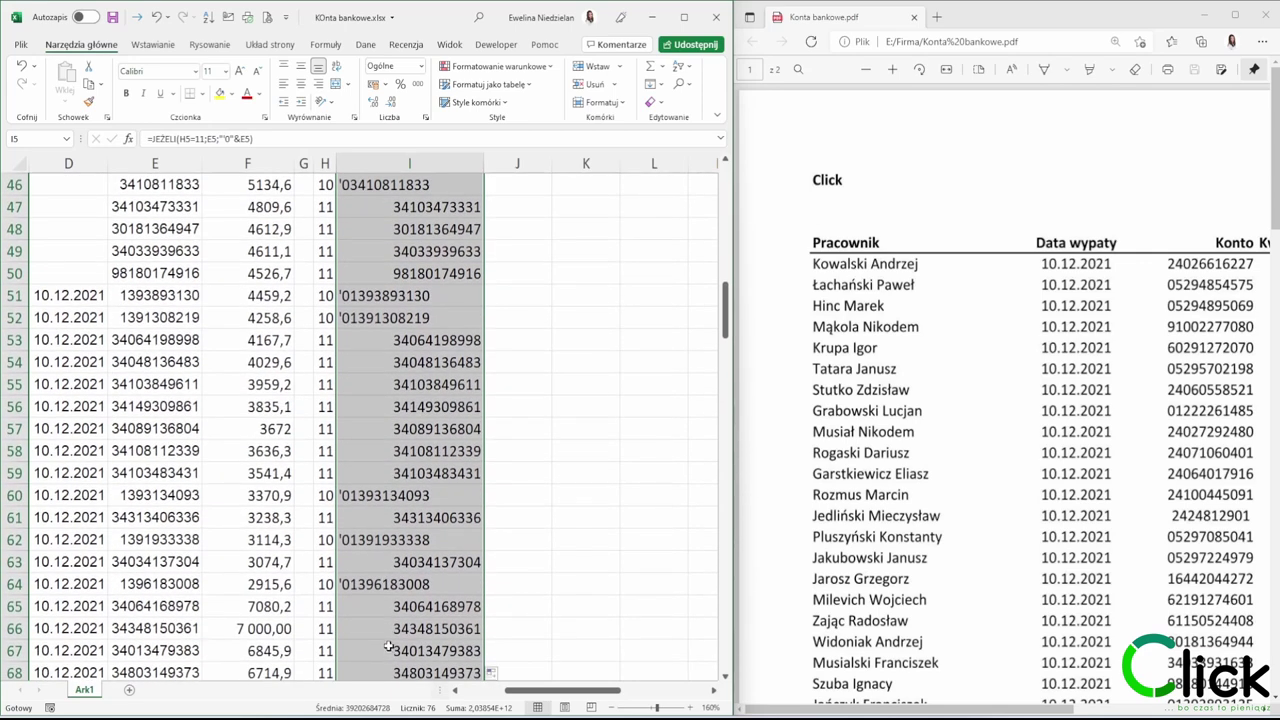
{"action": "scroll", "coordinate": [389, 647], "scroll_direction": "up", "scroll_amount": 15}
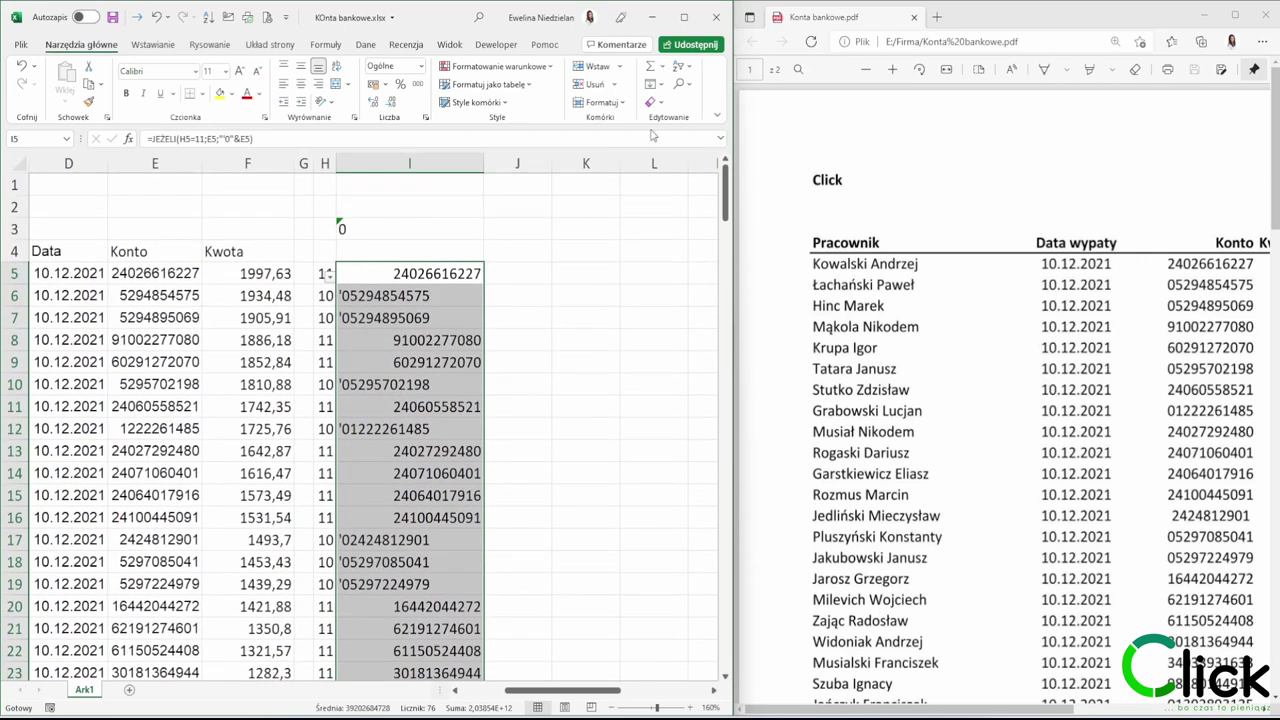
Step: Replace all apostrophes in column I's formulas with nothing, and autofit the column's width
{"action": "left_click", "coordinate": [681, 84]}
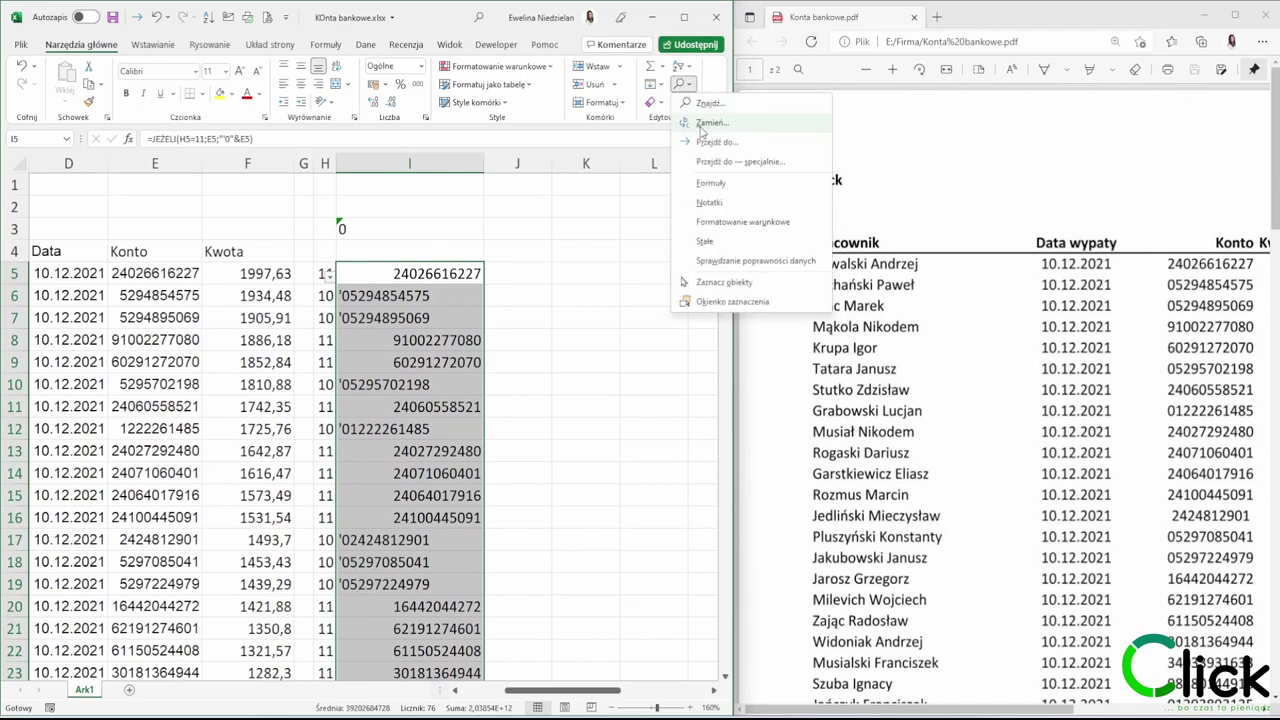
{"action": "left_click", "coordinate": [703, 127]}
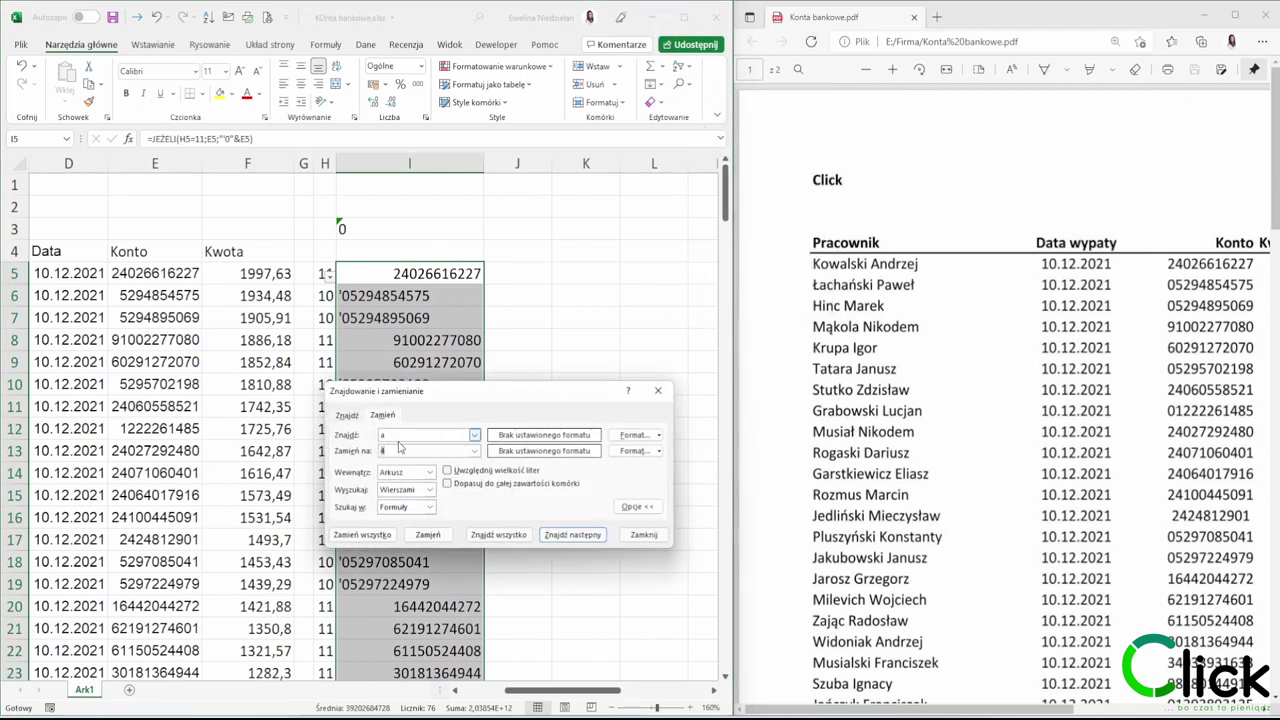
{"action": "left_click", "coordinate": [376, 436]}
{"action": "key", "text": "Tab"}
{"action": "key", "text": "BackSpace"}
{"action": "left_click", "coordinate": [361, 536]}
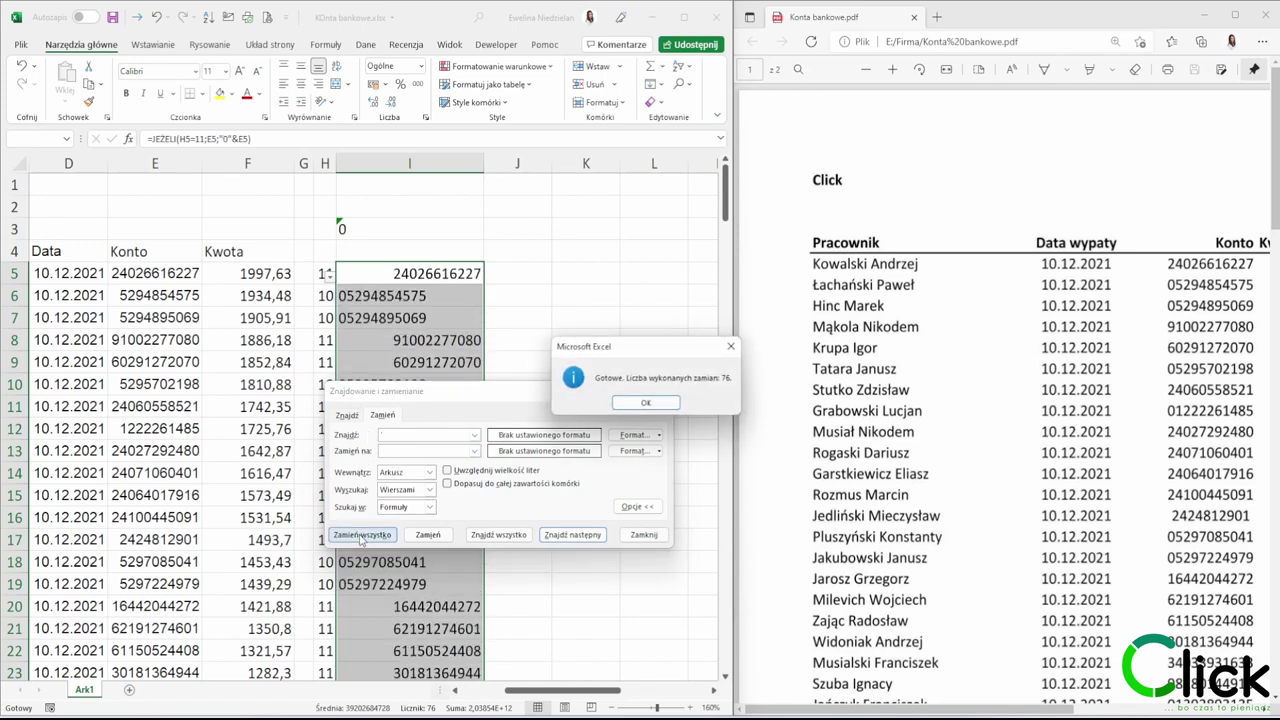
{"action": "left_click", "coordinate": [645, 402]}
{"action": "left_click", "coordinate": [643, 535]}
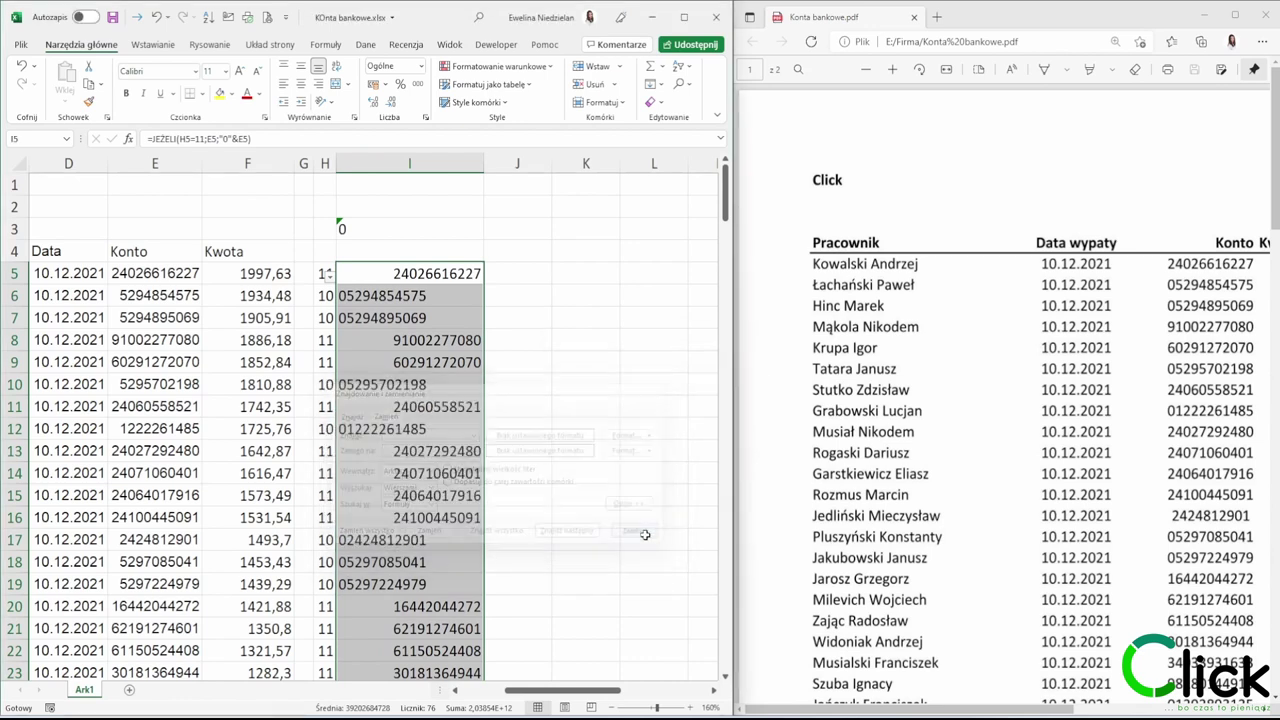
{"action": "double_click", "coordinate": [484, 163]}
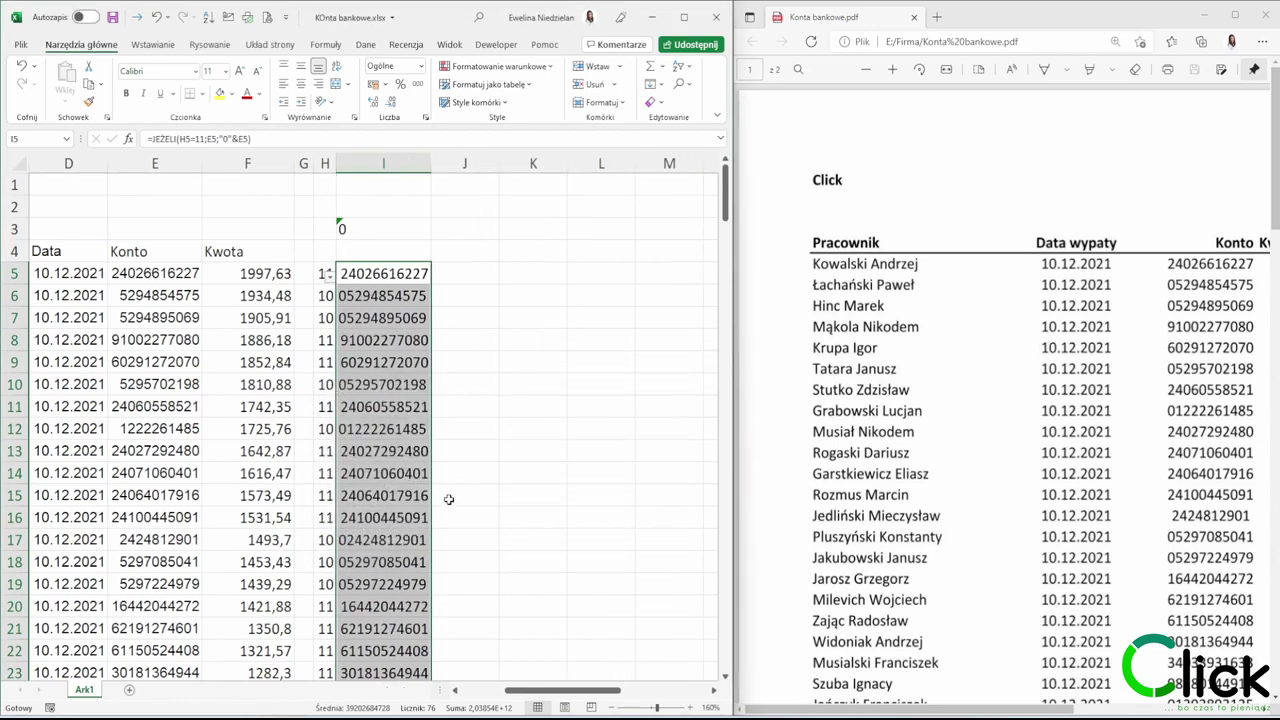
Step: Copy the corrected account numbers from column I and paste them as values over the Konto column from E5 down
{"action": "right_click", "coordinate": [391, 276]}
{"action": "left_click", "coordinate": [428, 307]}
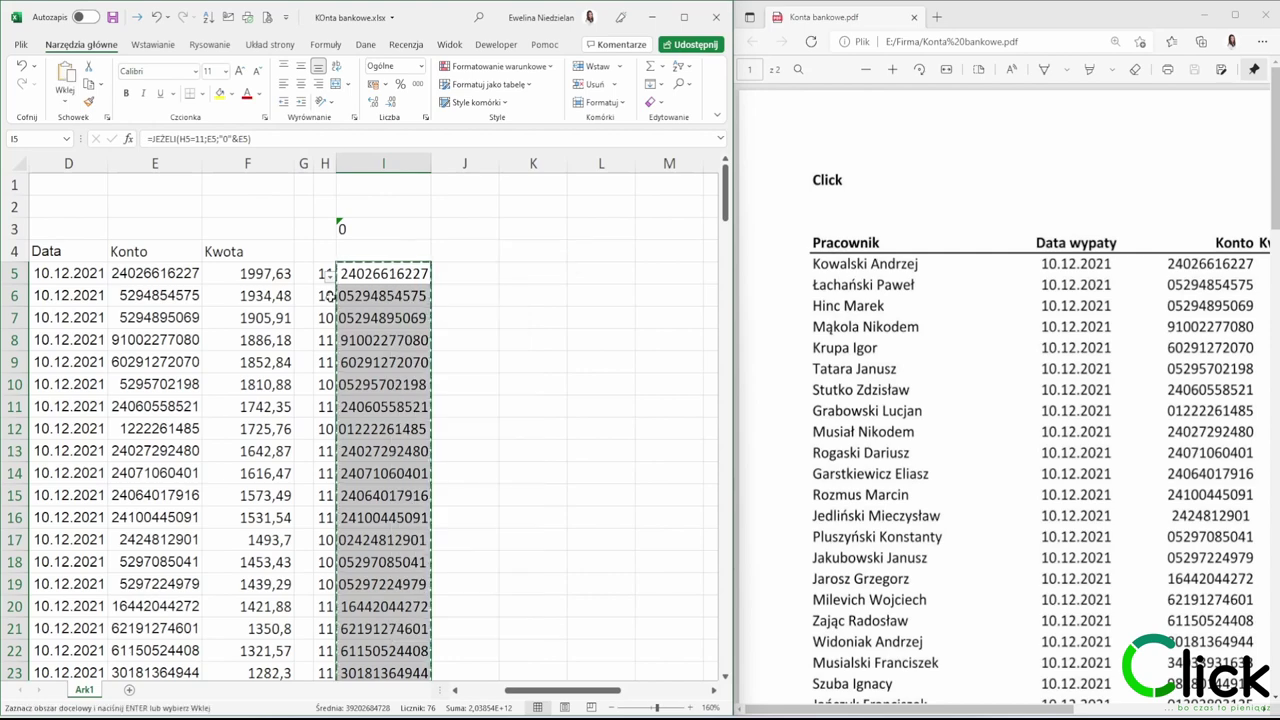
{"action": "left_click", "coordinate": [152, 273]}
{"action": "key", "text": "ctrl+shift+Down"}
{"action": "right_click", "coordinate": [152, 273]}
{"action": "left_click", "coordinate": [203, 345]}
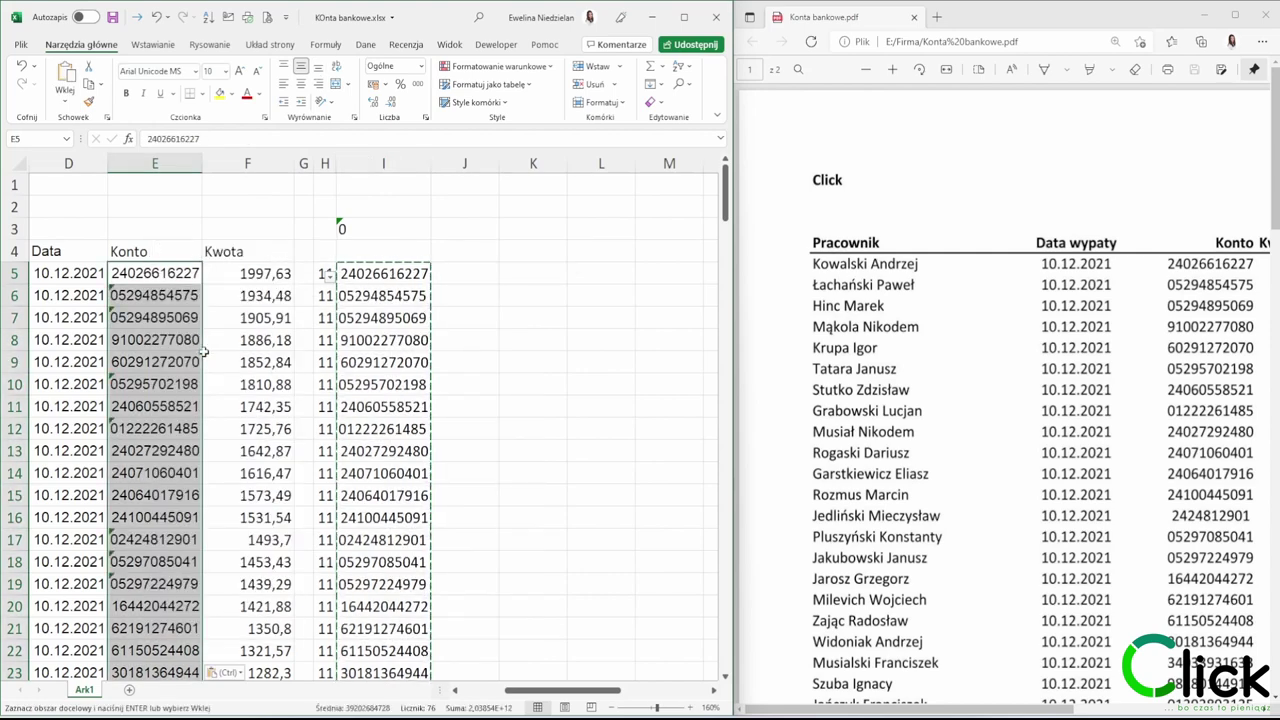
{"action": "scroll", "coordinate": [158, 470], "scroll_direction": "down", "scroll_amount": 4}
{"action": "scroll", "coordinate": [158, 480], "scroll_direction": "down", "scroll_amount": 19}
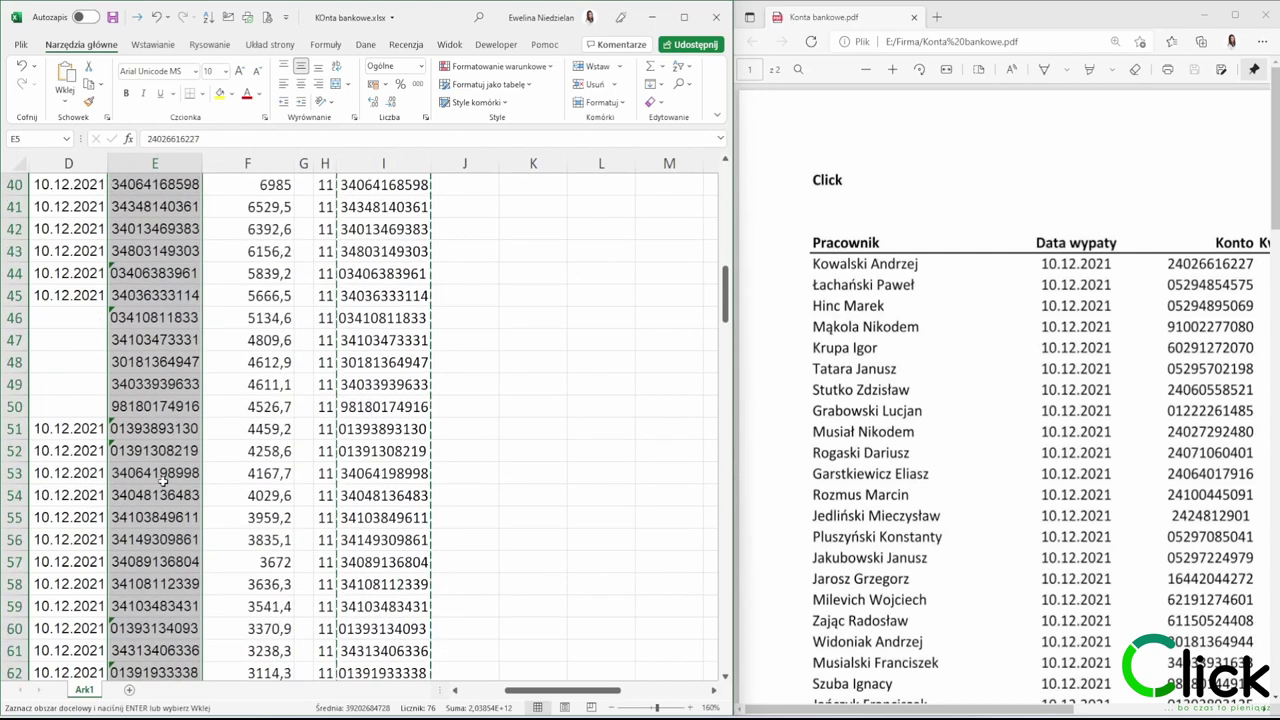
{"action": "scroll", "coordinate": [186, 503], "scroll_direction": "up", "scroll_amount": 1}
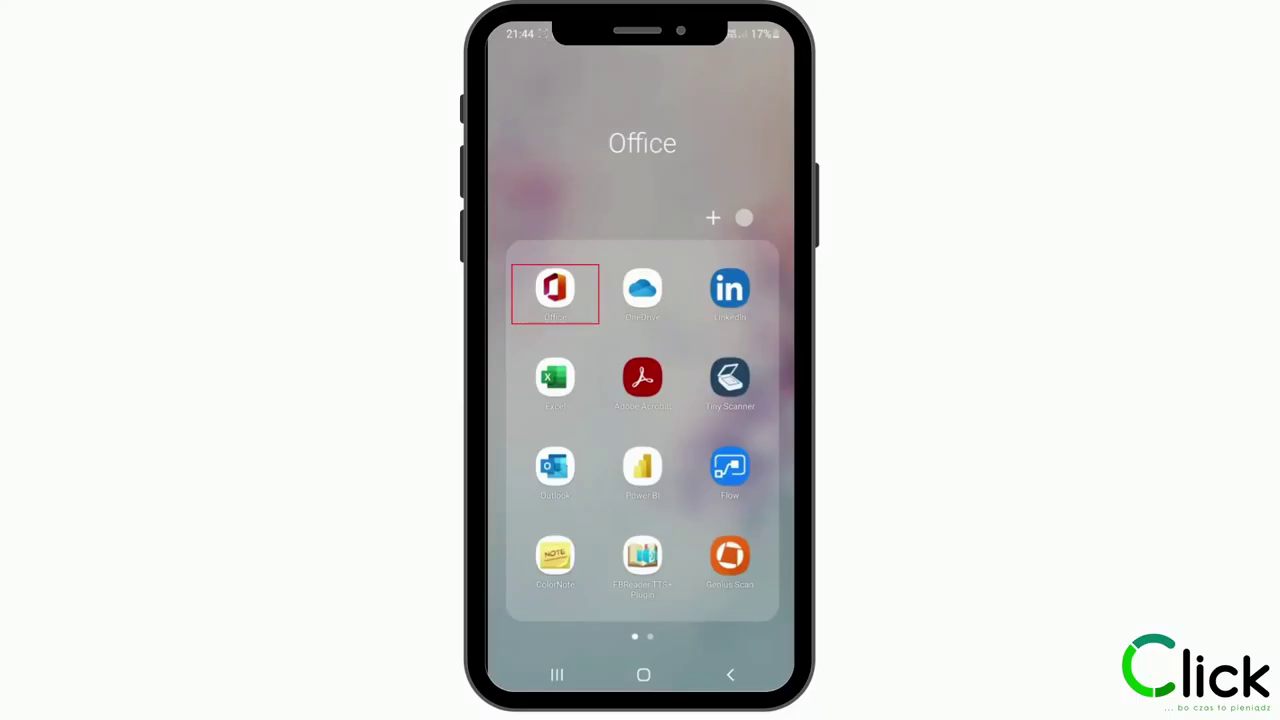
Step: Switch to the Office mobile app, start the Obraz do tabeli action and photograph the printed payroll list
{"action": "left_click", "coordinate": [555, 289]}
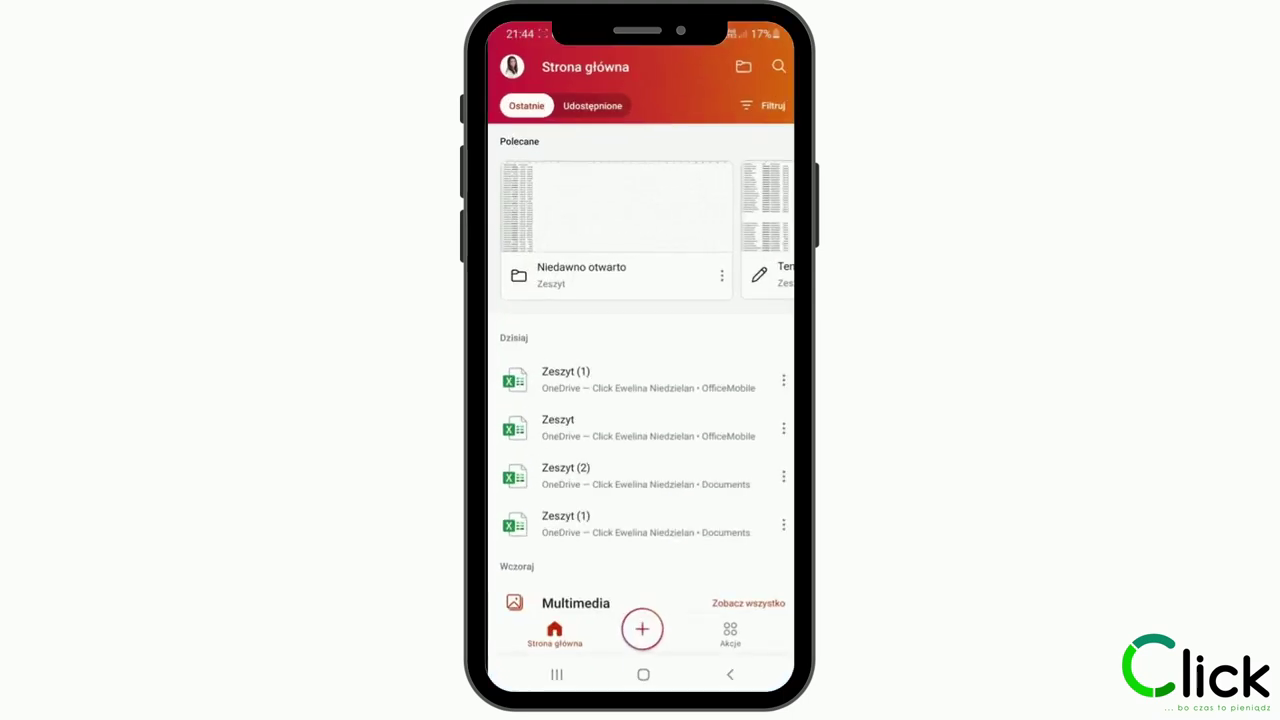
{"action": "left_click", "coordinate": [730, 635]}
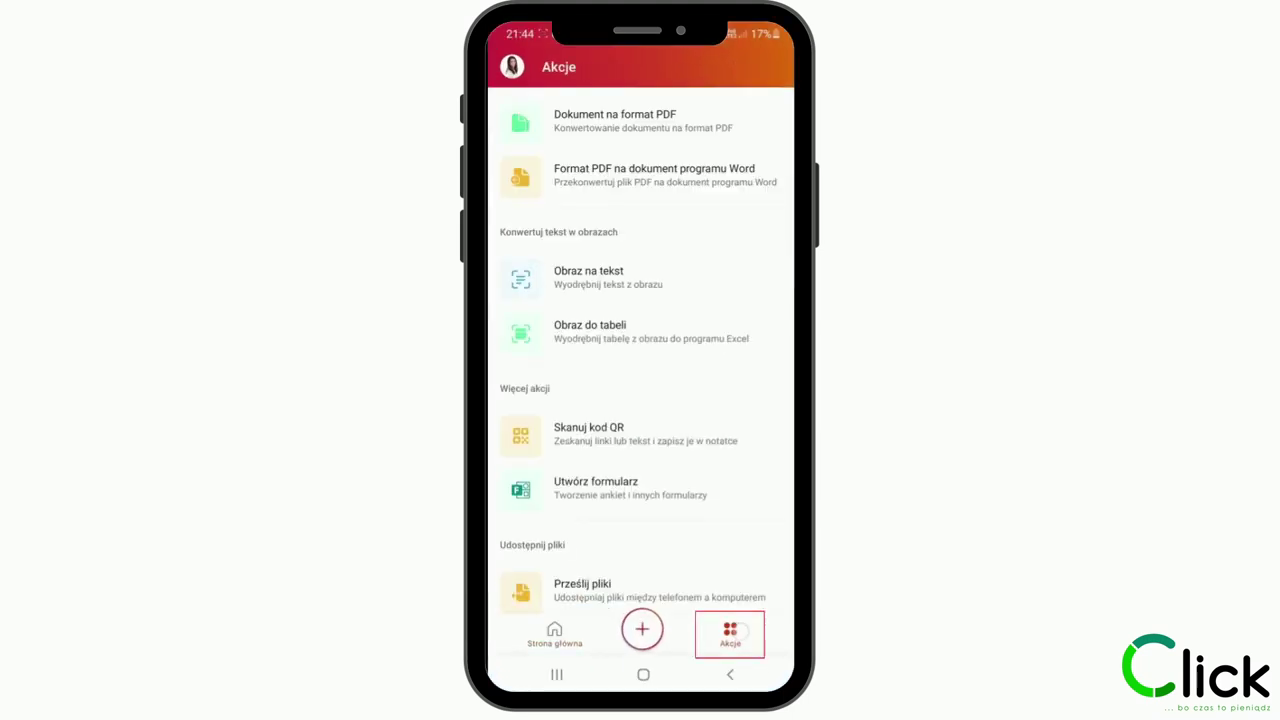
{"action": "left_click", "coordinate": [675, 339]}
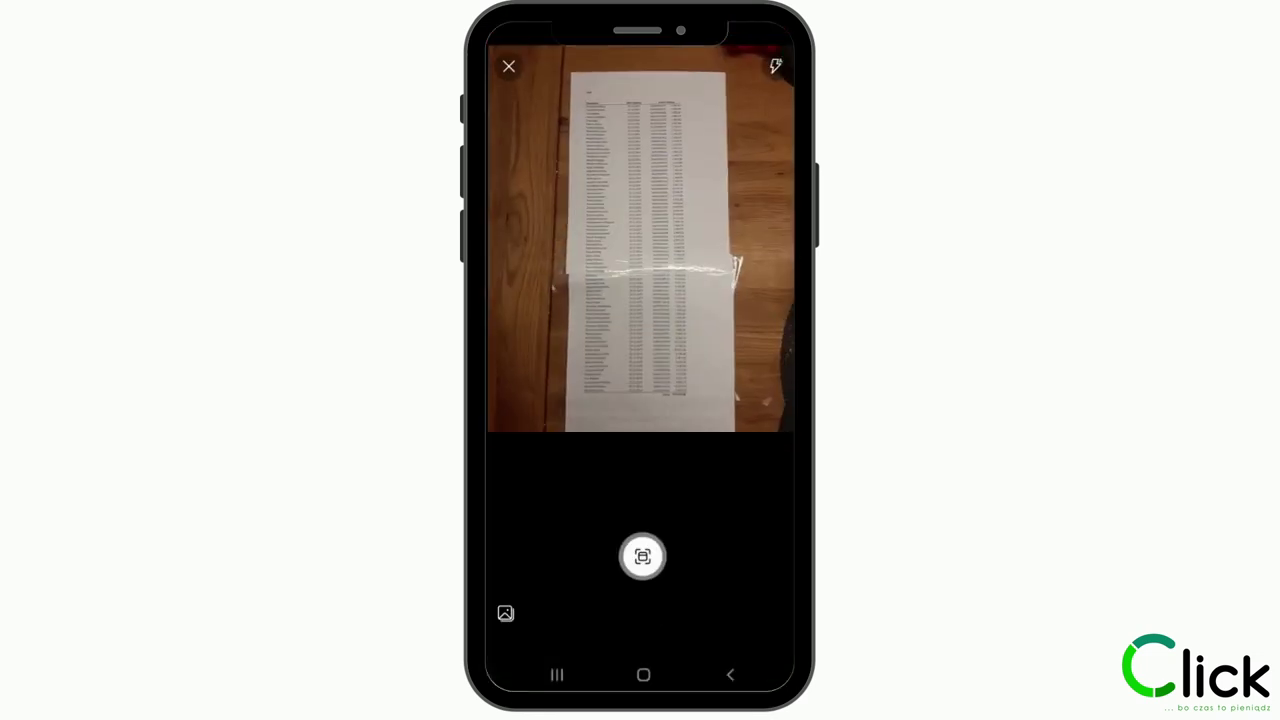
{"action": "left_click", "coordinate": [642, 556]}
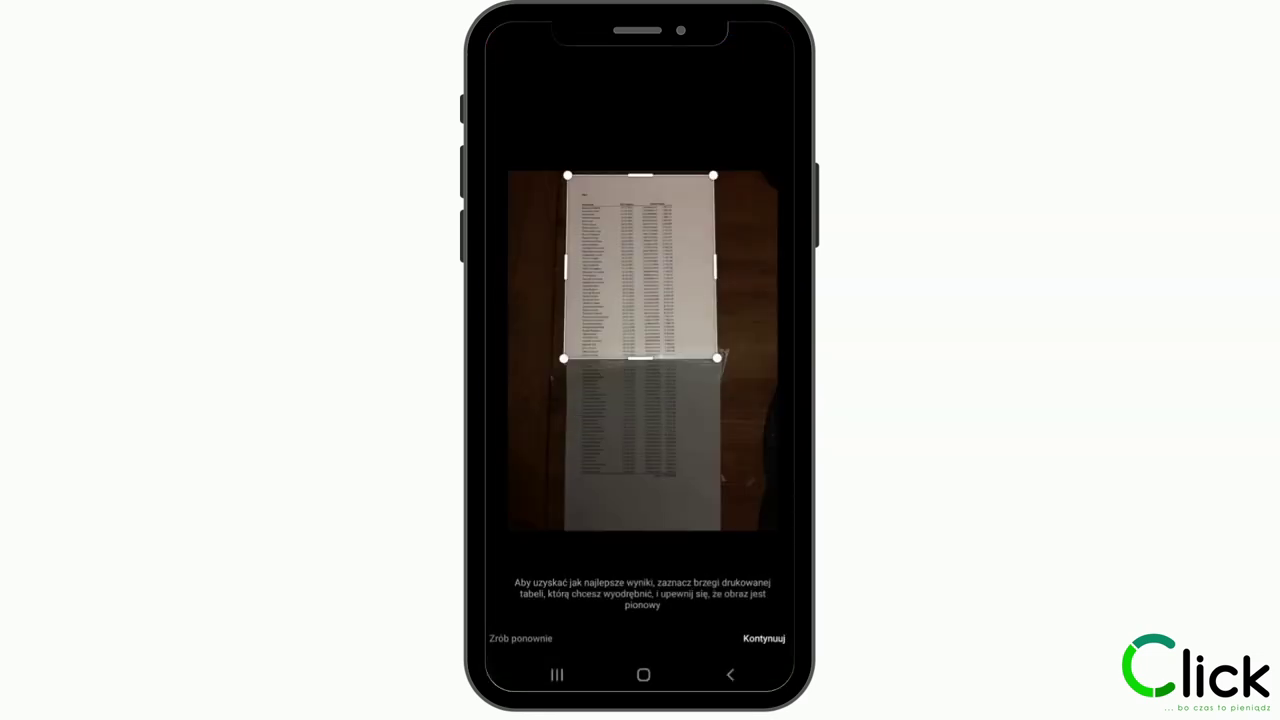
Step: Extend the crop frame down over the whole printed table, adjust its upper corner and continue to the table extraction
{"action": "left_click_drag", "start_coordinate": [640, 358], "coordinate": [650, 480]}
{"action": "mouse_move", "coordinate": [713, 176]}
{"action": "left_mouse_down"}
{"action": "mouse_move", "coordinate": [704, 185]}
{"action": "mouse_move", "coordinate": [706, 172]}
{"action": "left_mouse_up"}
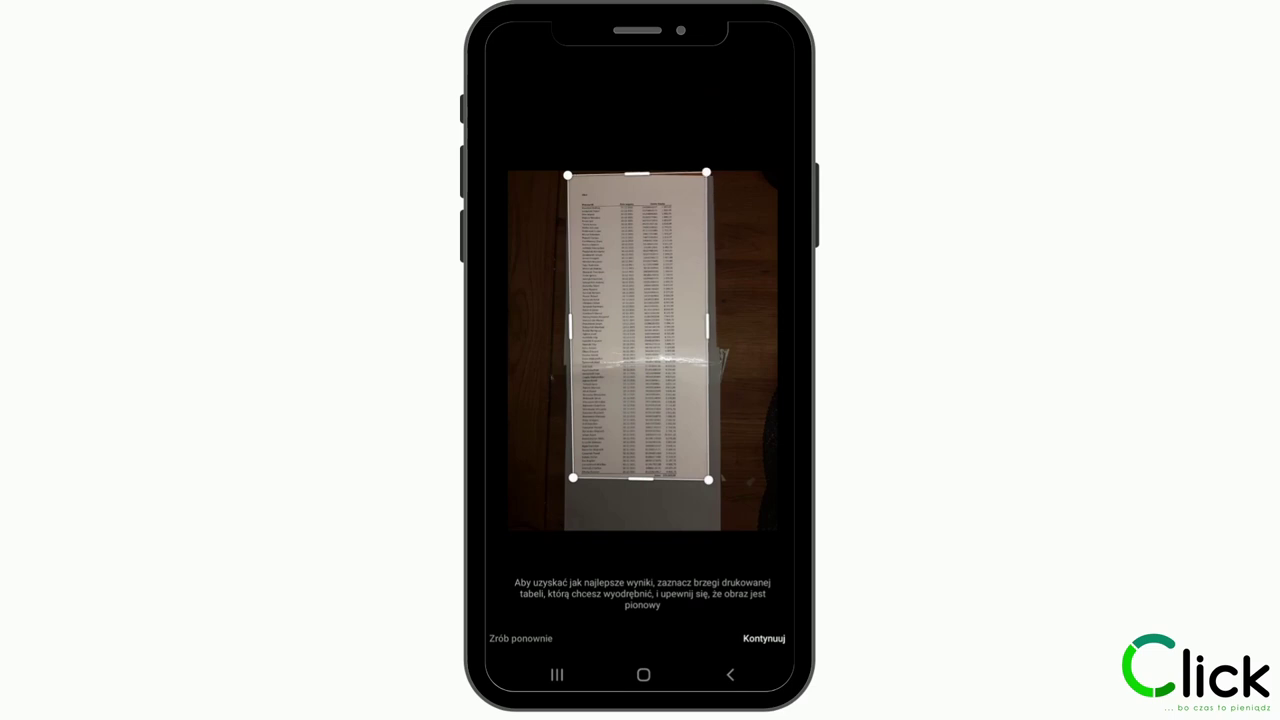
{"action": "left_click", "coordinate": [764, 638]}
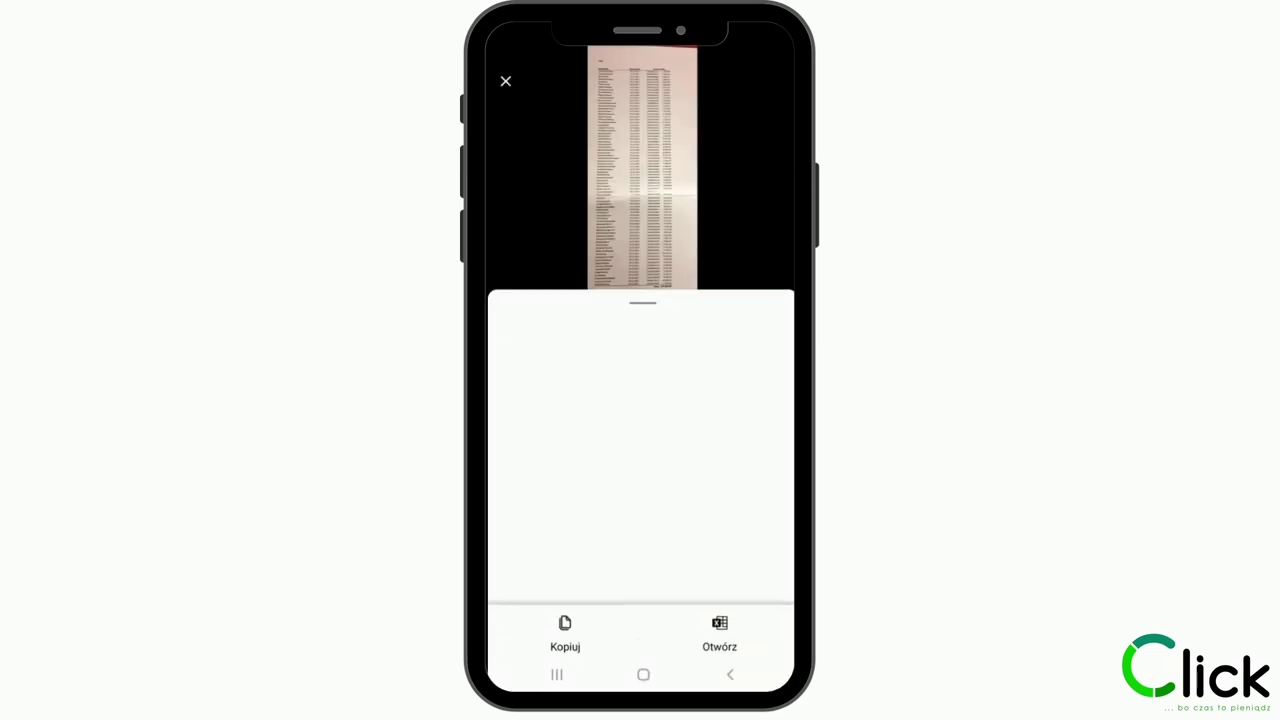
Step: Review the extracted dates, account numbers and amounts, and request opening the table in Excel
{"action": "scroll", "coordinate": [641, 463], "scroll_direction": "right", "scroll_amount": 3}
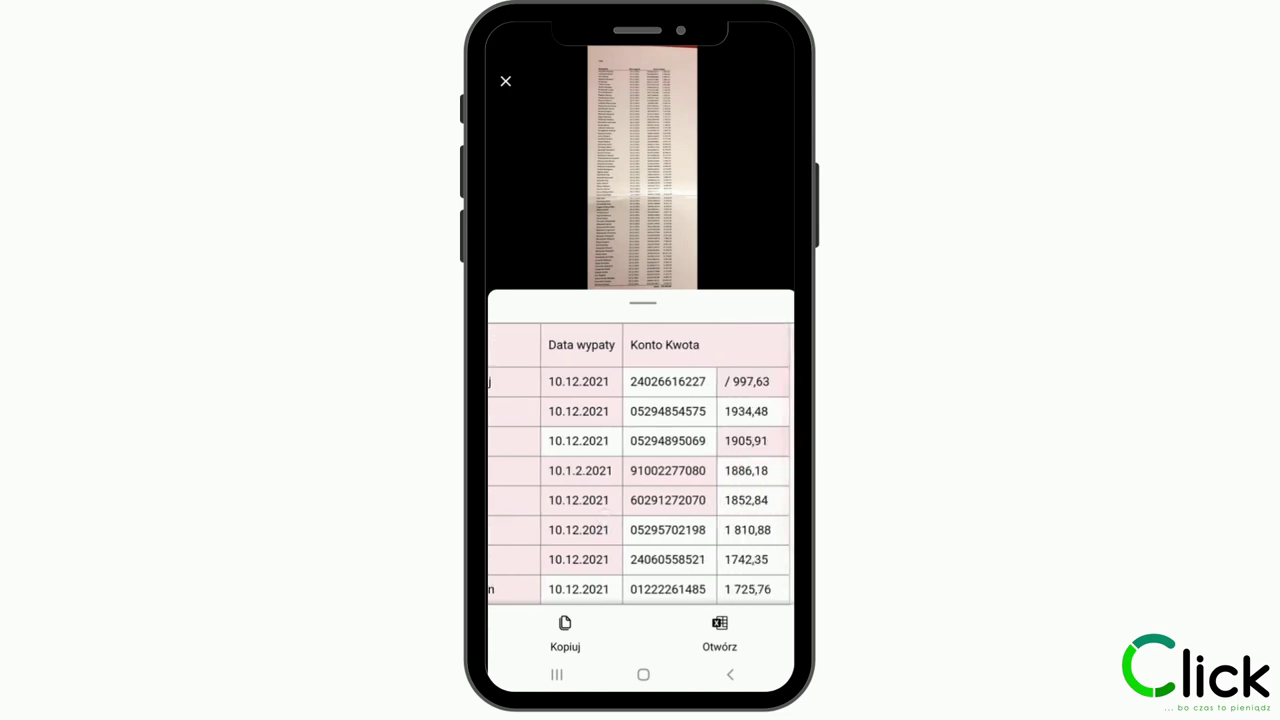
{"action": "scroll", "coordinate": [641, 463], "scroll_direction": "down", "scroll_amount": 5}
{"action": "scroll", "coordinate": [641, 463], "scroll_direction": "down", "scroll_amount": 3}
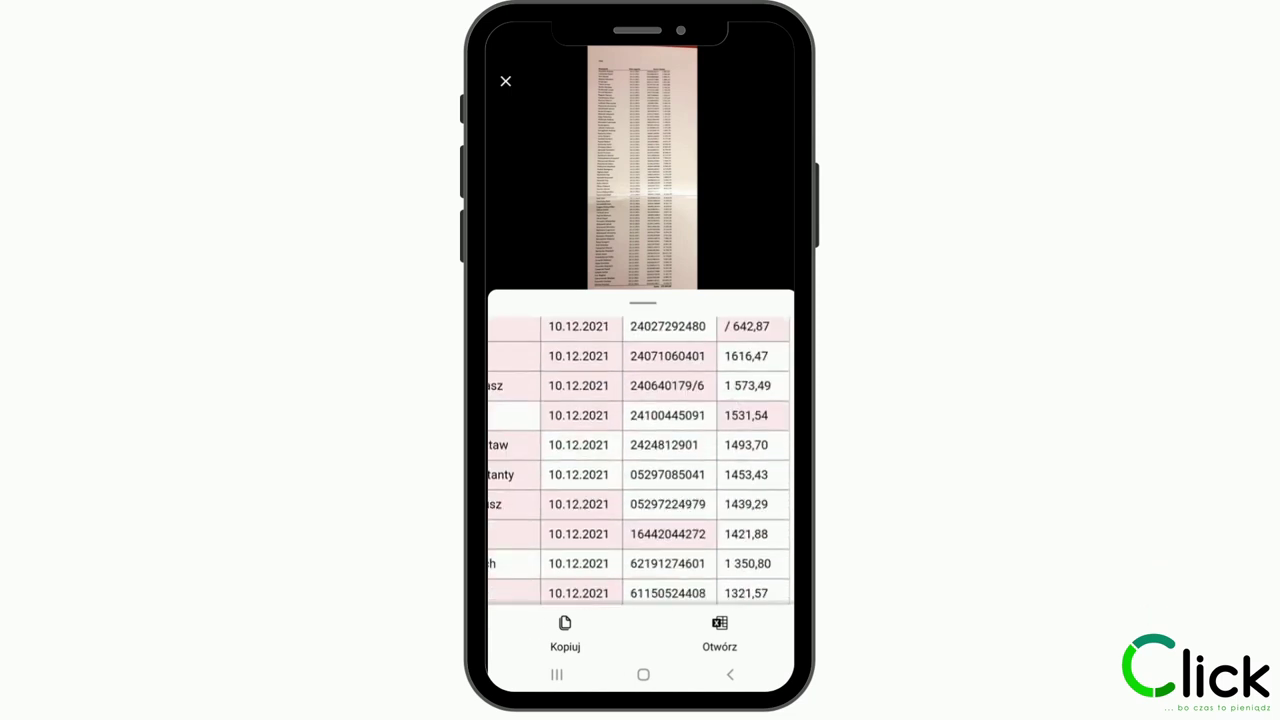
{"action": "left_click", "coordinate": [719, 632]}
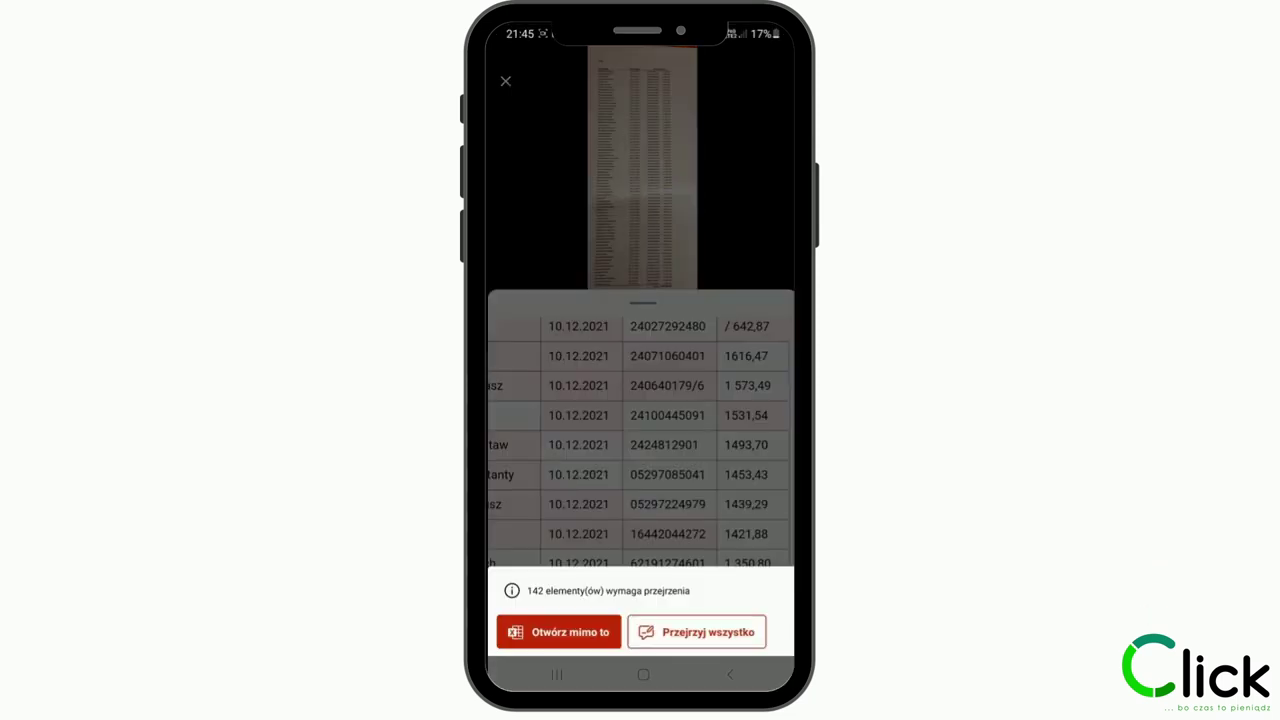
Step: Examine the account numbers and the placement of the amounts in the extracted payroll table on Arkusz1 in desktop Excel
{"action": "key", "text": "Escape"}
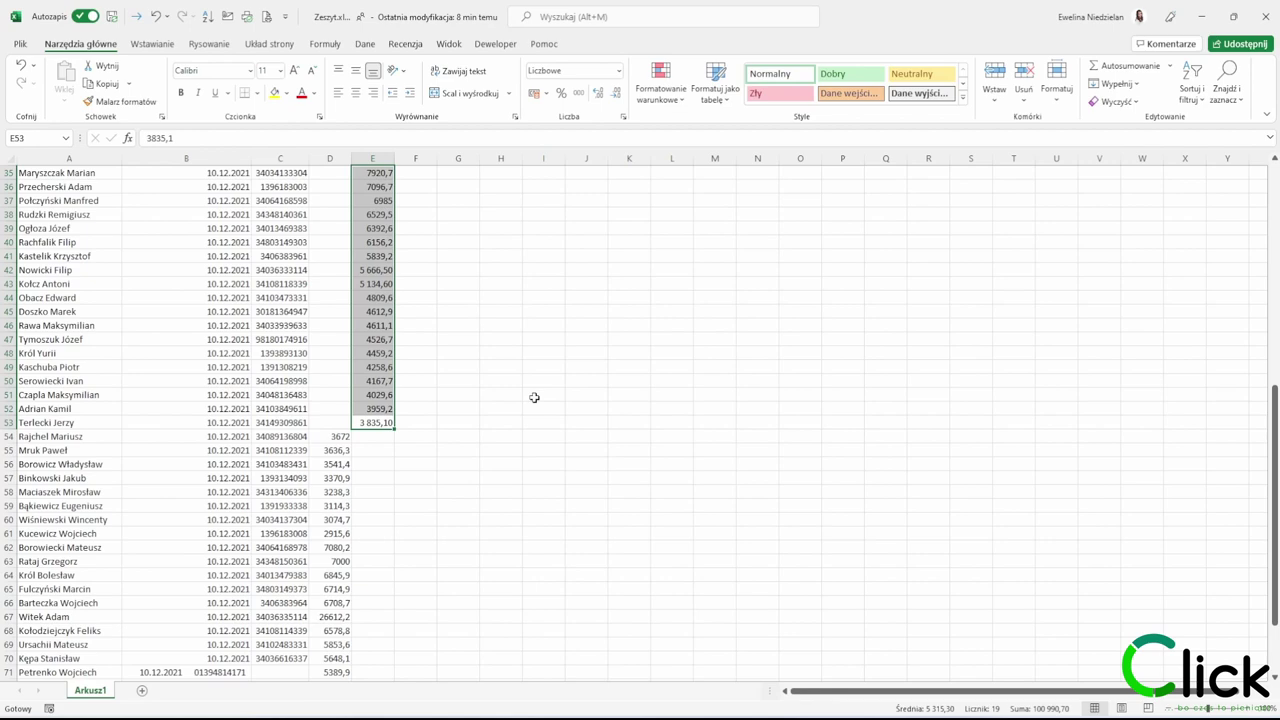
{"action": "scroll", "coordinate": [423, 357], "scroll_direction": "up", "scroll_amount": 7, "text": "ctrl"}
{"action": "scroll", "coordinate": [414, 346], "scroll_direction": "up", "scroll_amount": 12}
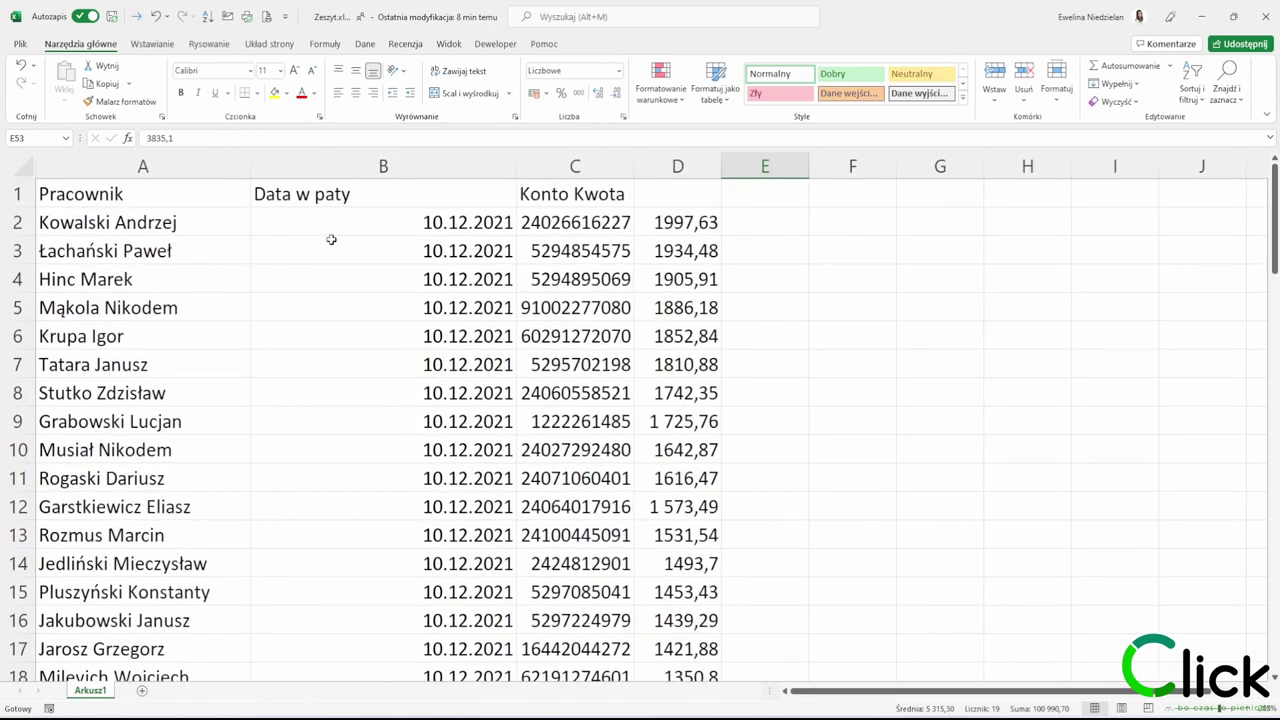
{"action": "scroll", "coordinate": [335, 260], "scroll_direction": "down", "scroll_amount": 9}
{"action": "scroll", "coordinate": [588, 289], "scroll_direction": "up", "scroll_amount": 1}
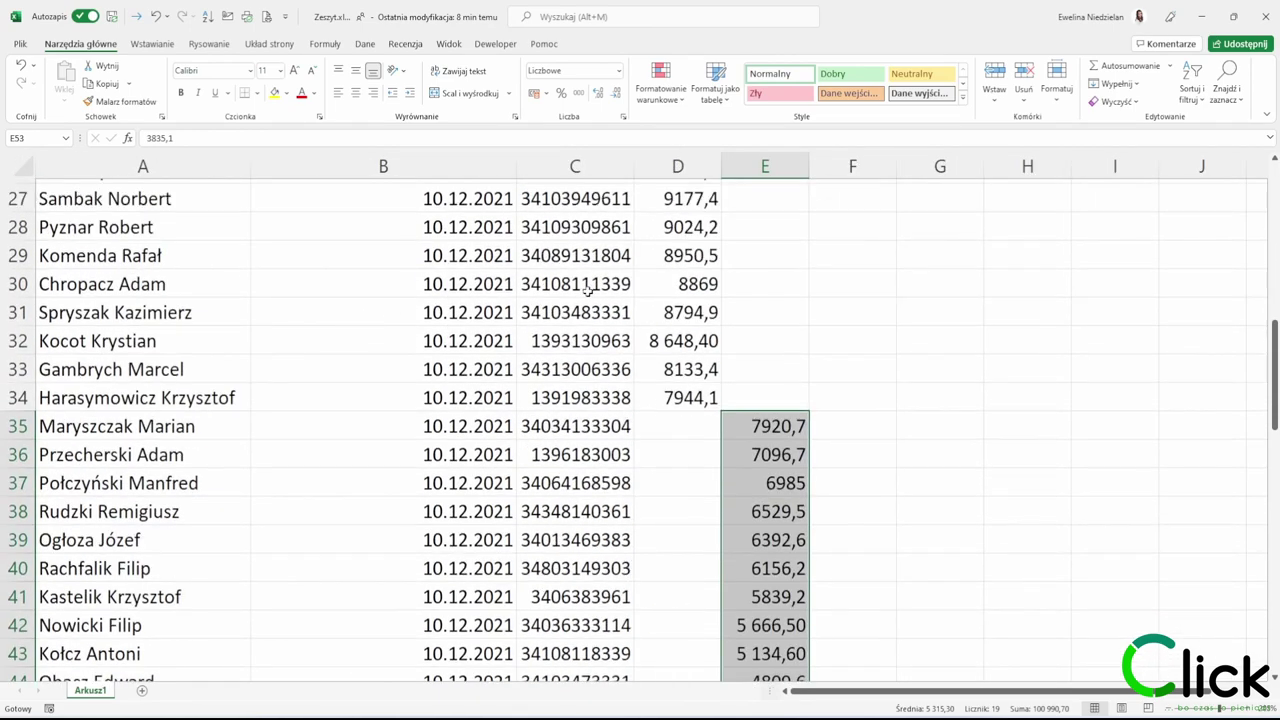
{"action": "scroll", "coordinate": [588, 289], "scroll_direction": "up", "scroll_amount": 8}
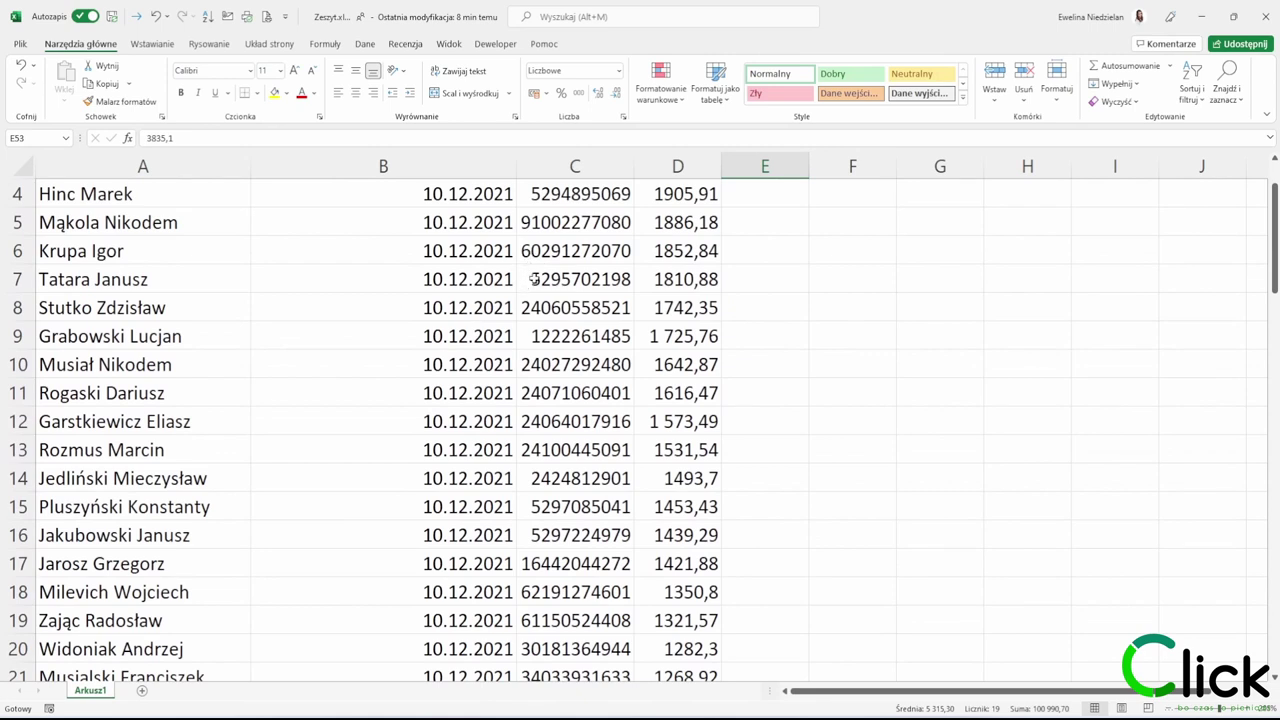
Step: Move the misplaced amounts in E35:E53 into the same rows of column D
{"action": "scroll", "coordinate": [590, 393], "scroll_direction": "down", "scroll_amount": 9}
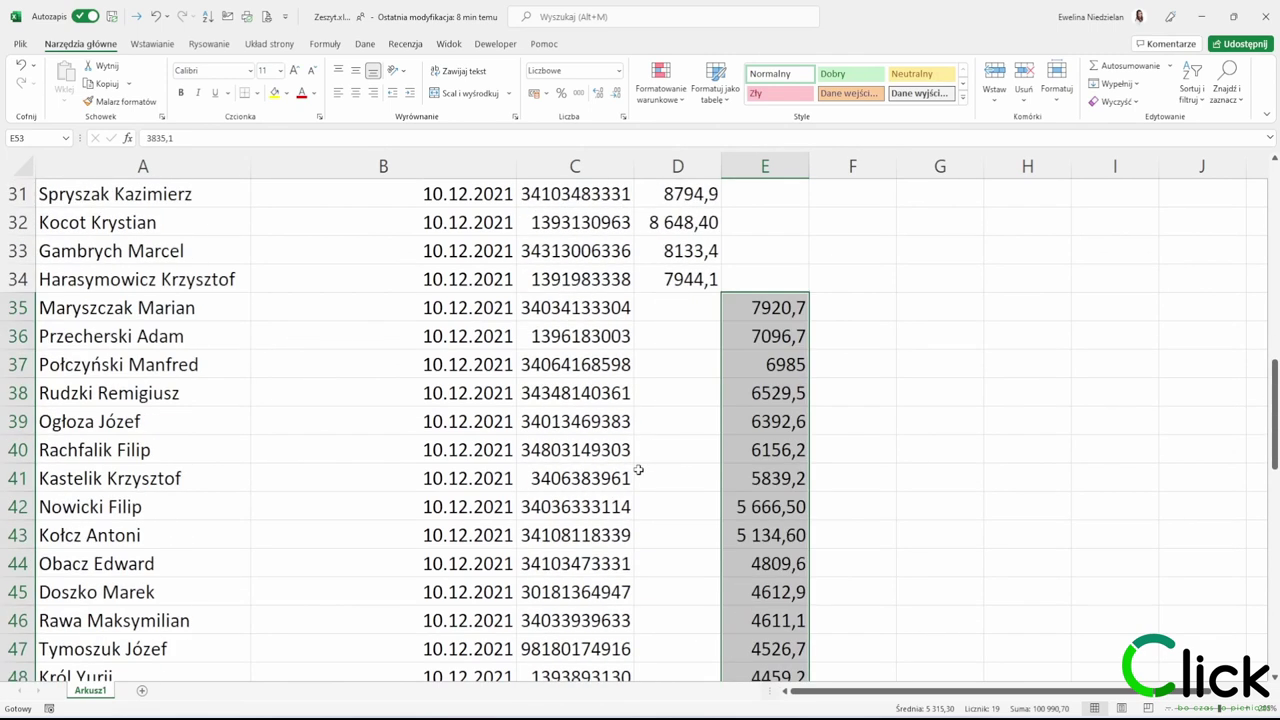
{"action": "scroll", "coordinate": [774, 384], "scroll_direction": "down", "scroll_amount": 2}
{"action": "scroll", "coordinate": [758, 256], "scroll_direction": "up", "scroll_amount": 2}
{"action": "left_click_drag", "start_coordinate": [762, 294], "coordinate": [706, 312]}
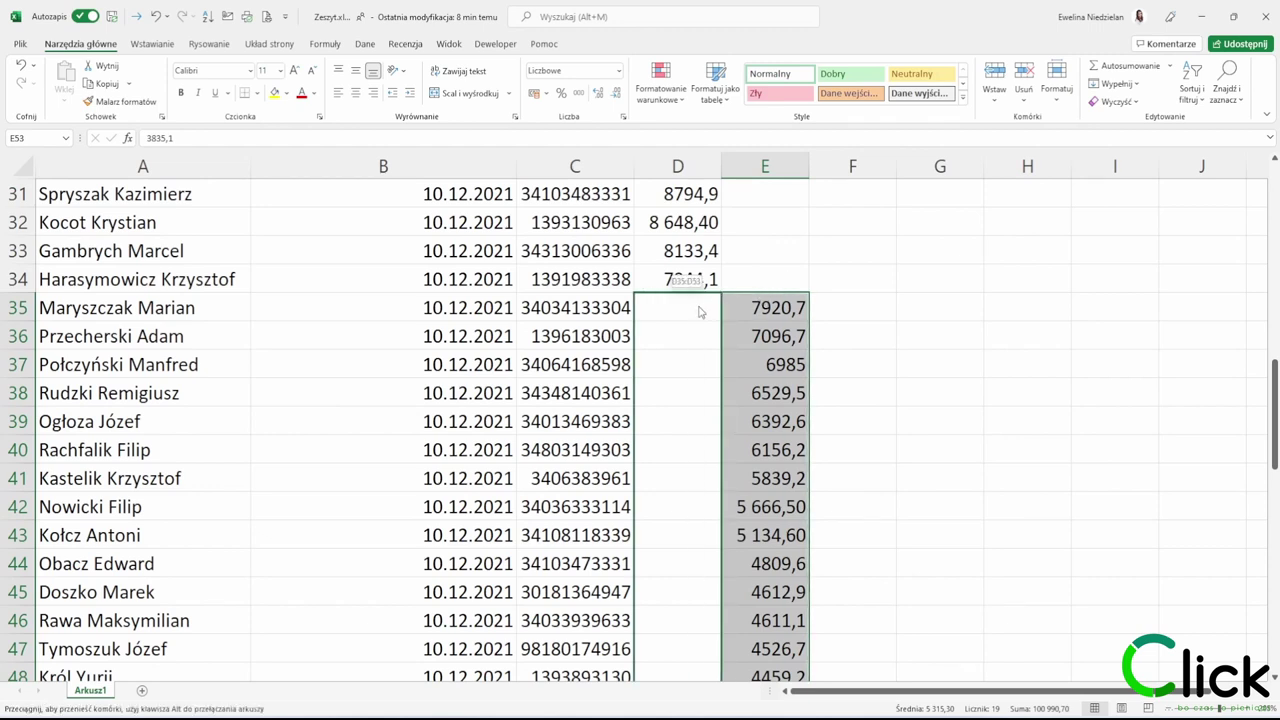
Step: Examine the placement of dates, account numbers and amounts in the last payroll rows, down to the Suma row
{"action": "scroll", "coordinate": [766, 405], "scroll_direction": "down", "scroll_amount": 7}
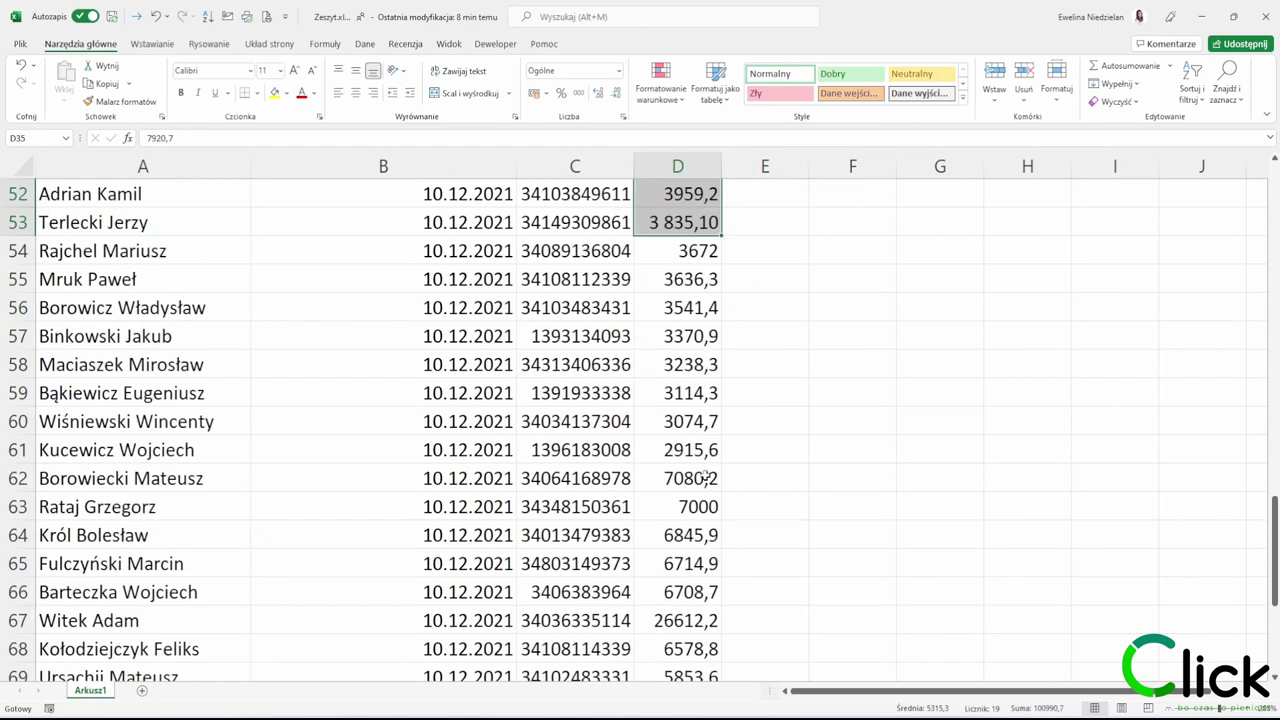
{"action": "scroll", "coordinate": [688, 390], "scroll_direction": "down", "scroll_amount": 3}
{"action": "scroll", "coordinate": [693, 437], "scroll_direction": "down", "scroll_amount": 2}
{"action": "scroll", "coordinate": [457, 563], "scroll_direction": "up", "scroll_amount": 1}
{"action": "left_click", "coordinate": [575, 507]}
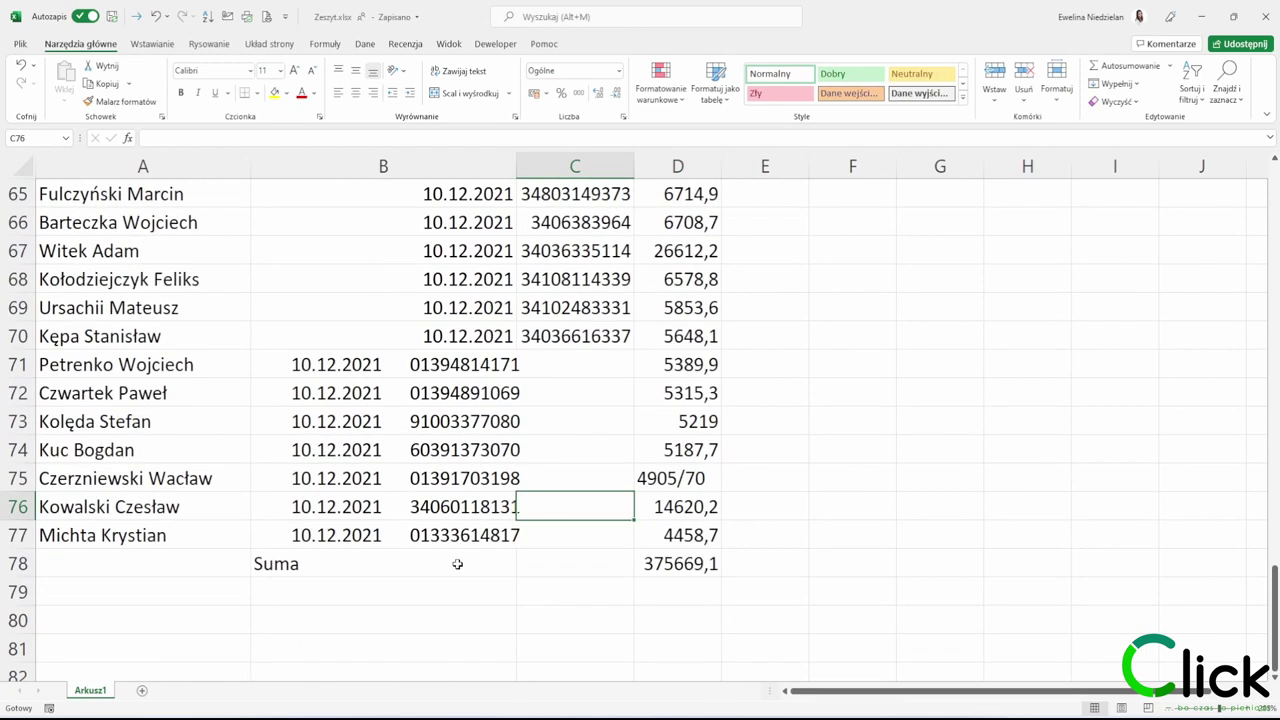
{"action": "mouse_move", "coordinate": [272, 338]}
{"action": "left_mouse_down"}
{"action": "mouse_move", "coordinate": [443, 528]}
{"action": "mouse_move", "coordinate": [535, 547]}
{"action": "left_mouse_up"}
{"action": "mouse_move", "coordinate": [636, 456]}
{"action": "left_mouse_down"}
{"action": "mouse_move", "coordinate": [670, 489]}
{"action": "mouse_move", "coordinate": [712, 498]}
{"action": "left_mouse_up"}
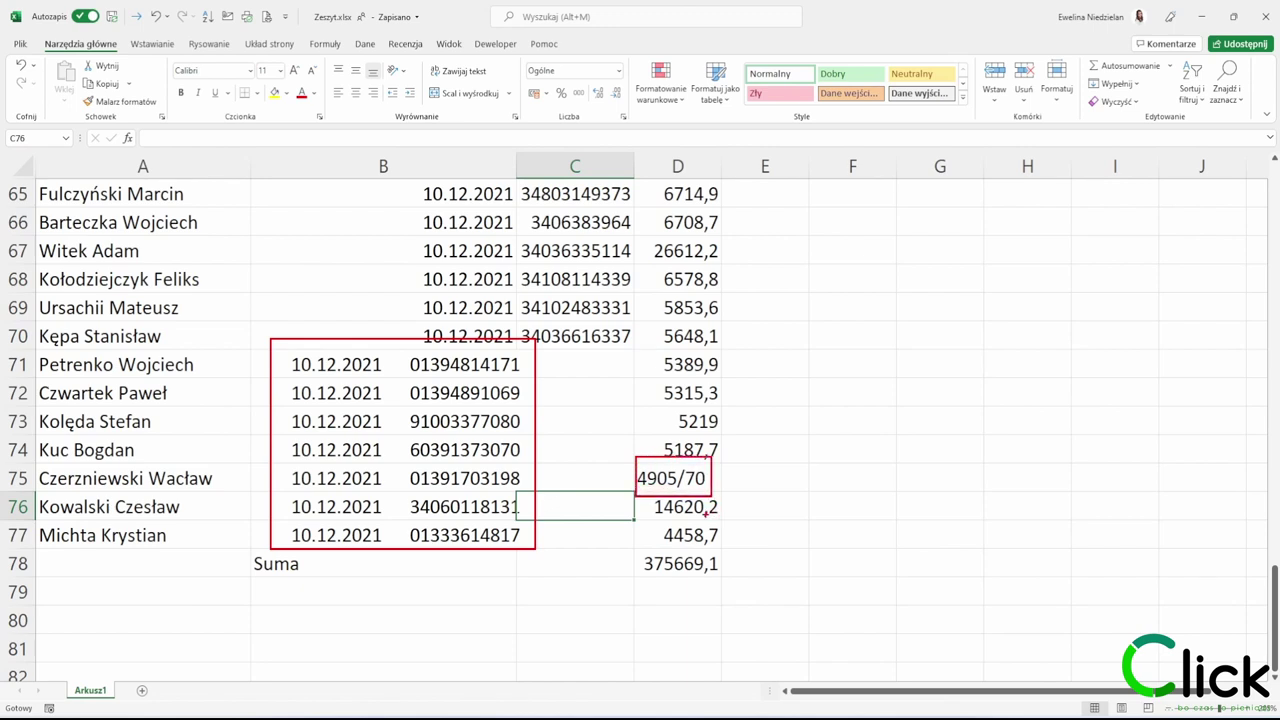
{"action": "key", "text": "Escape"}
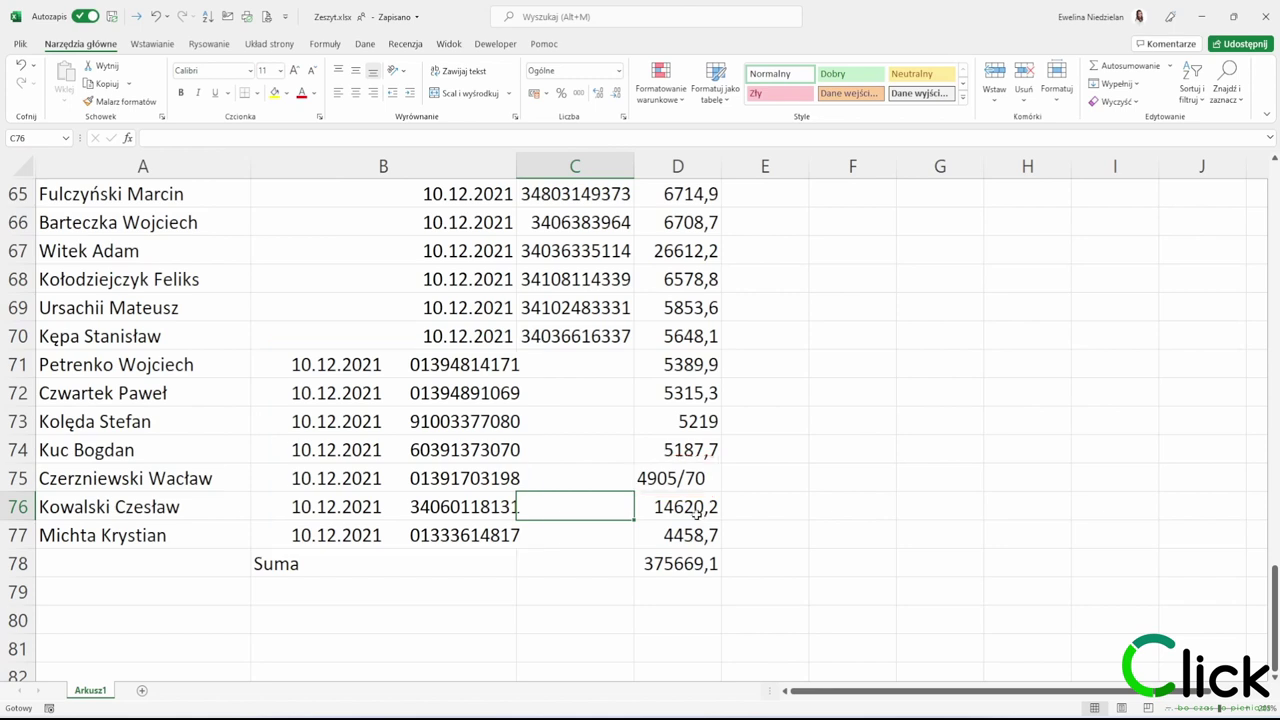
Step: Replace every slash with a comma in the column D amounts
{"action": "left_click", "coordinate": [678, 166]}
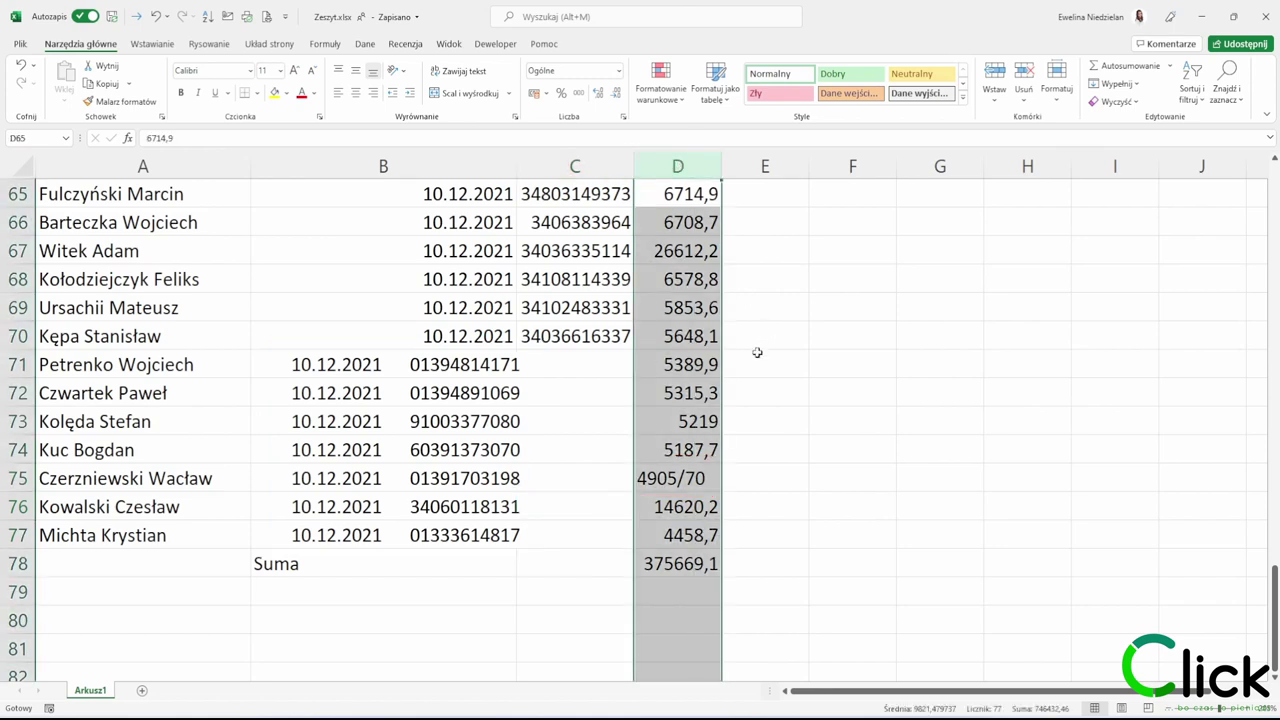
{"action": "left_click", "coordinate": [1226, 85]}
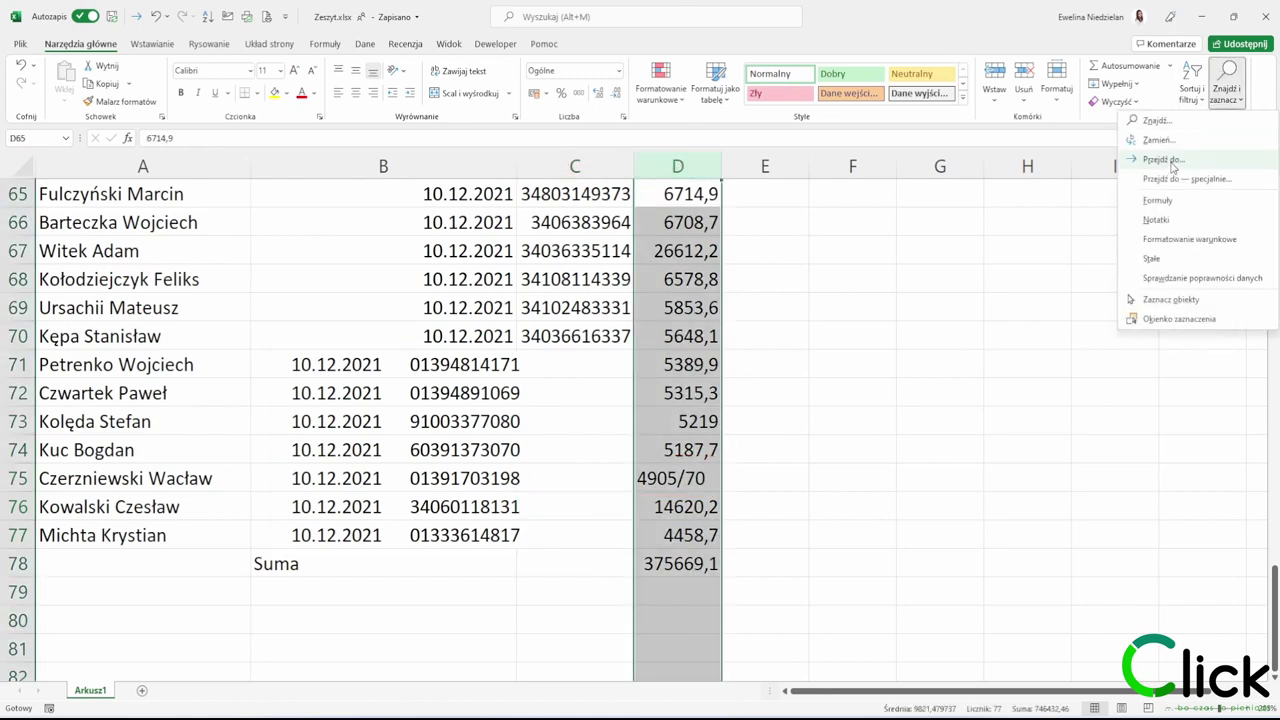
{"action": "left_click", "coordinate": [1158, 140]}
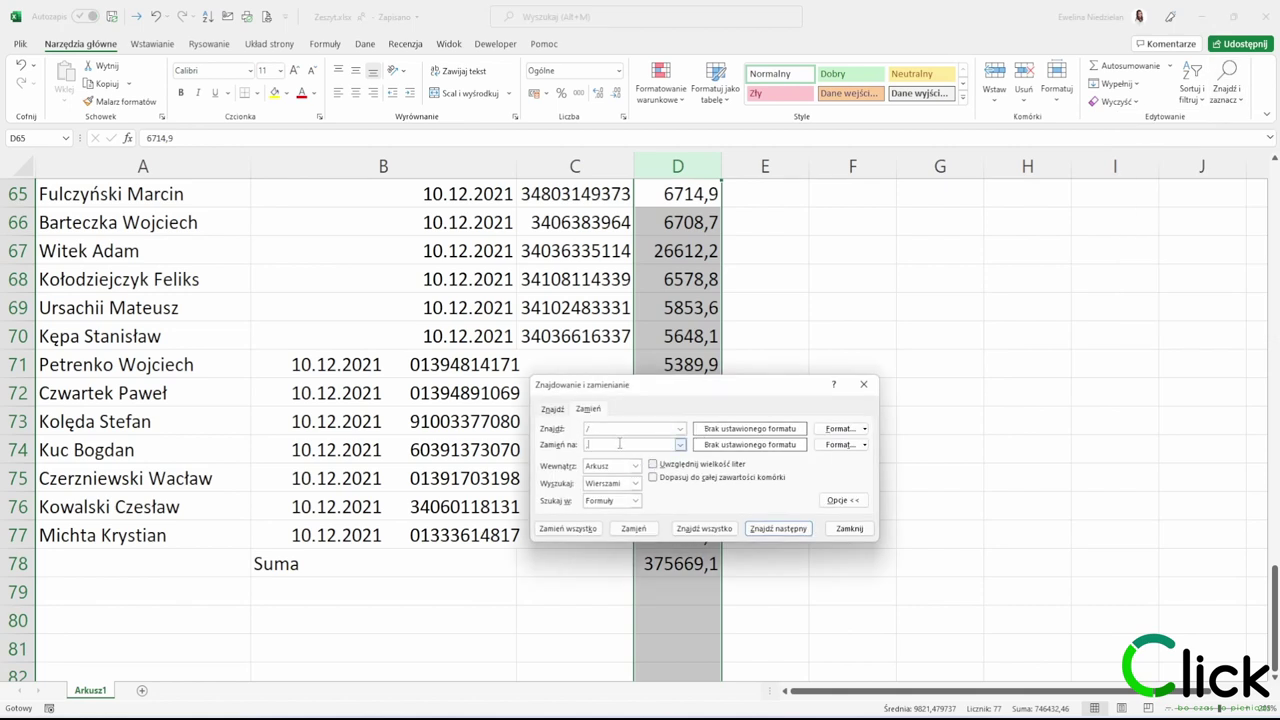
{"action": "left_click", "coordinate": [567, 528]}
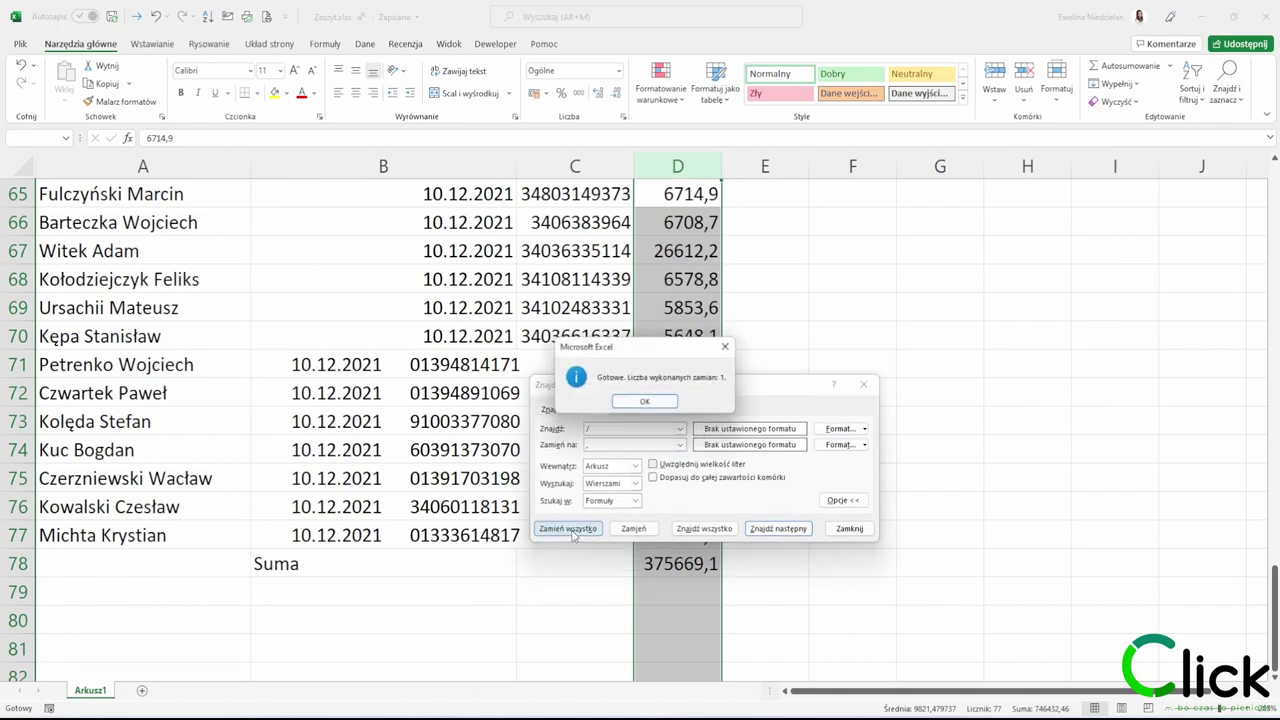
{"action": "left_click", "coordinate": [673, 402]}
{"action": "left_click", "coordinate": [849, 528]}
Step: Insert two empty columns between the dates in column B and the account numbers in column C
{"action": "key", "text": "shift+Left"}
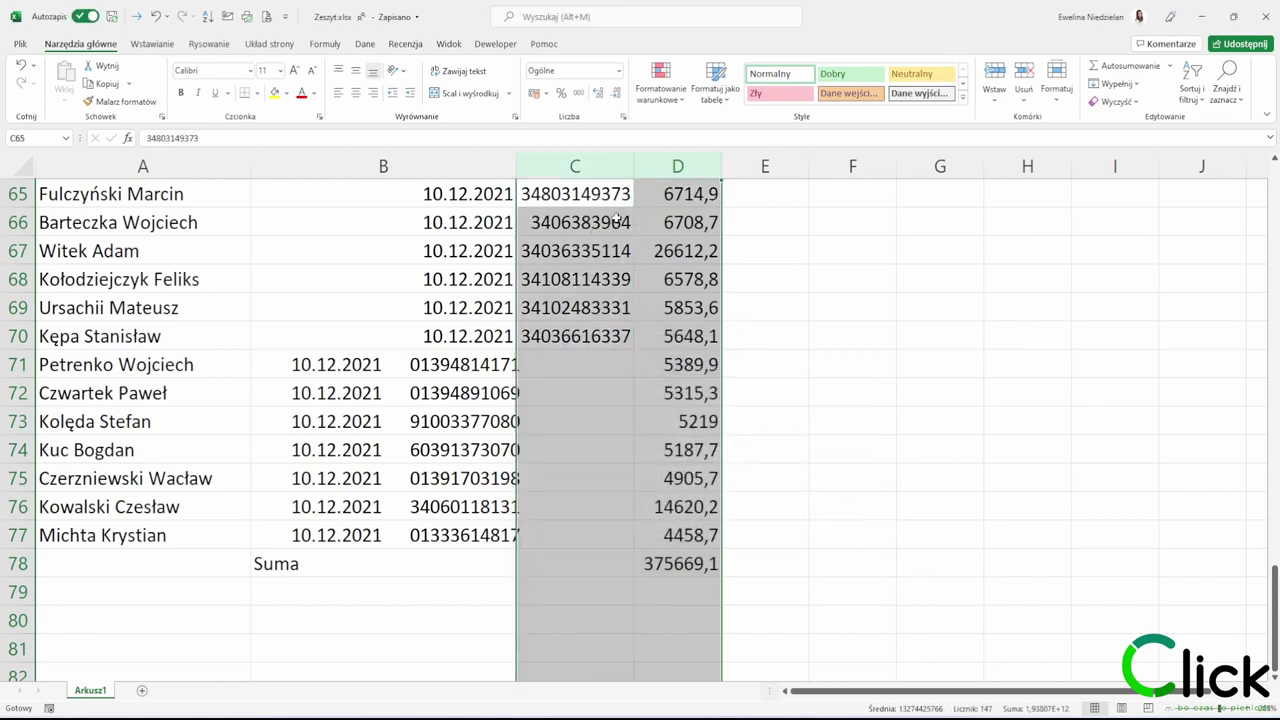
{"action": "right_click", "coordinate": [580, 166]}
{"action": "left_click", "coordinate": [634, 279]}
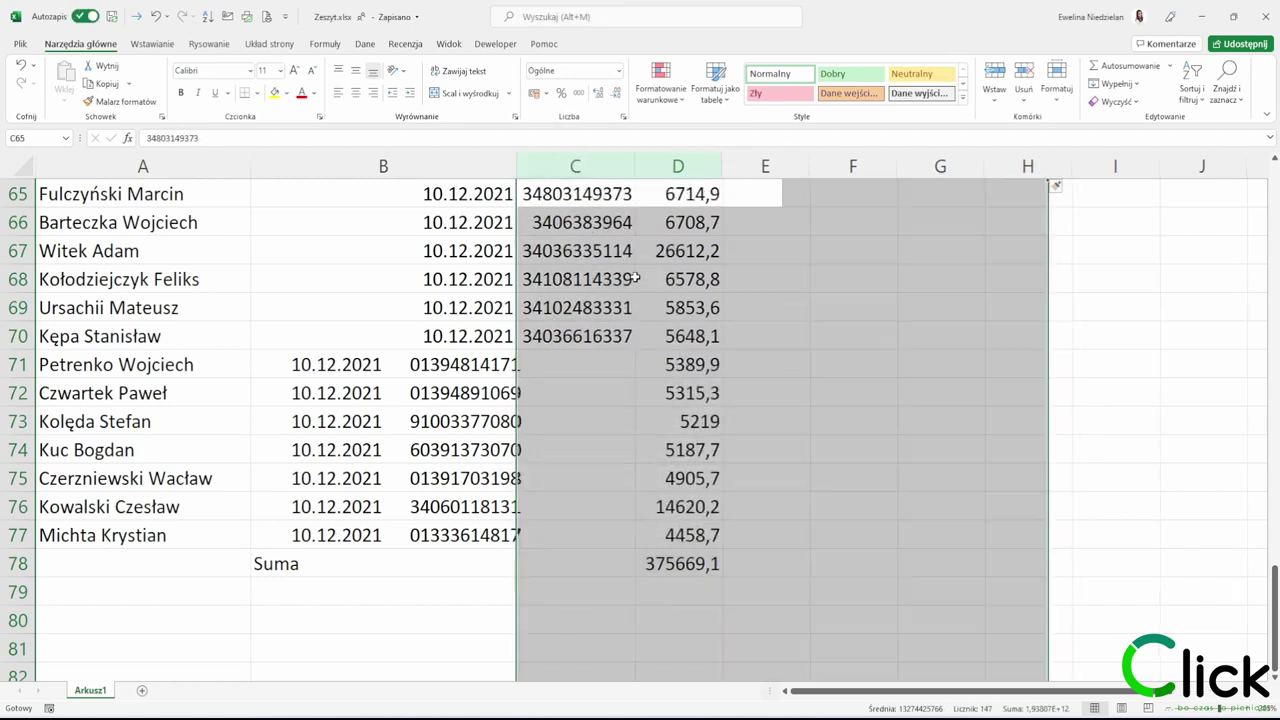
{"action": "left_click", "coordinate": [700, 272]}
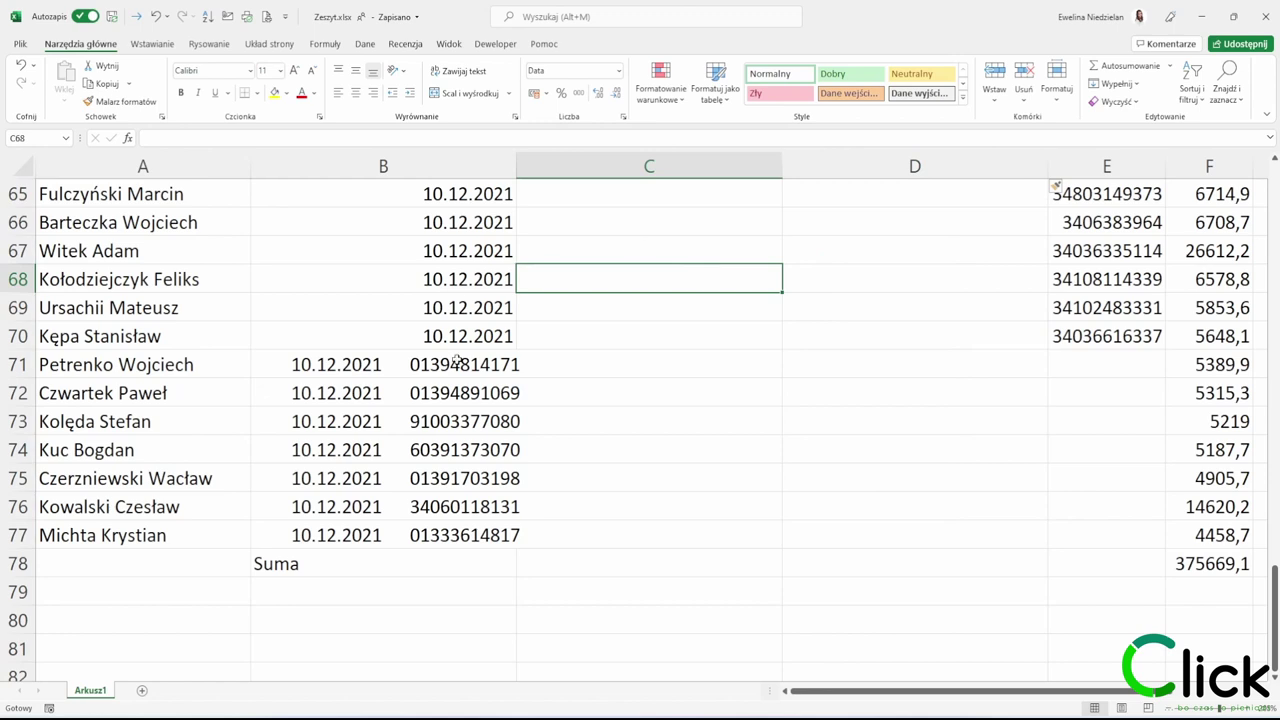
Step: Split column B with Tekst jako kolumny as delimited text, using the space delimiter and treating consecutive delimiters as one
{"action": "left_click", "coordinate": [345, 166]}
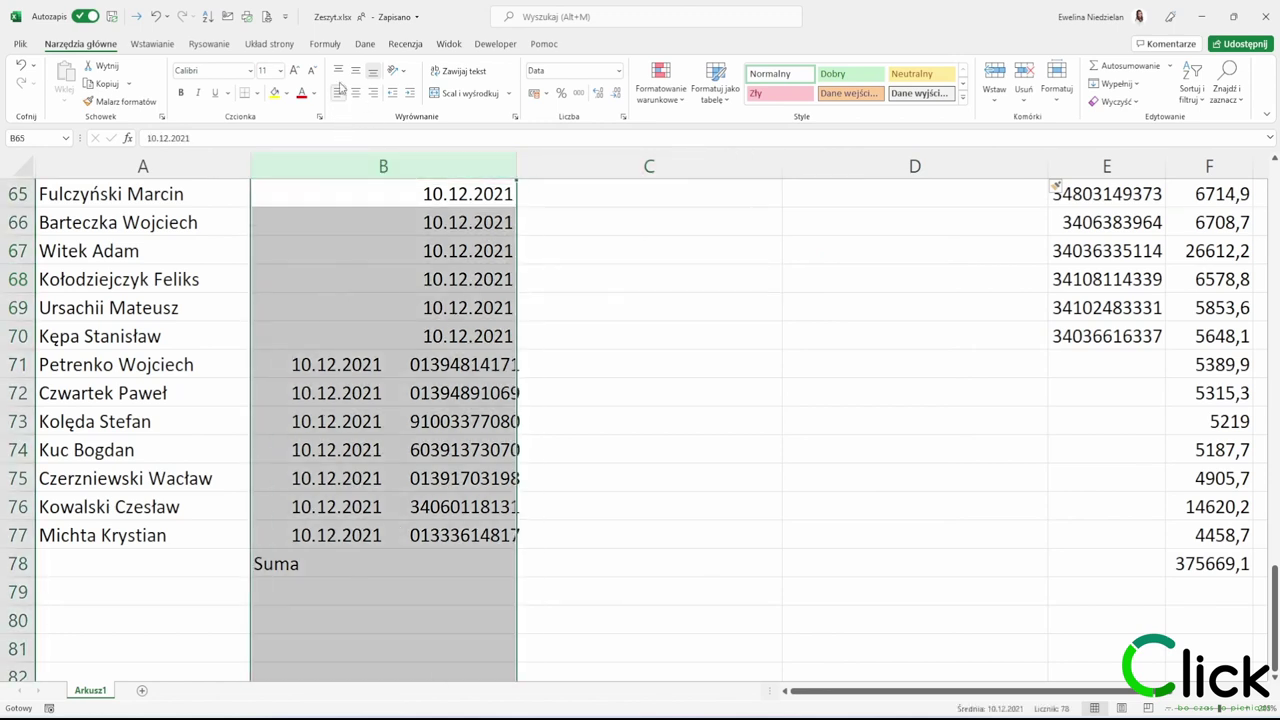
{"action": "left_click", "coordinate": [364, 44]}
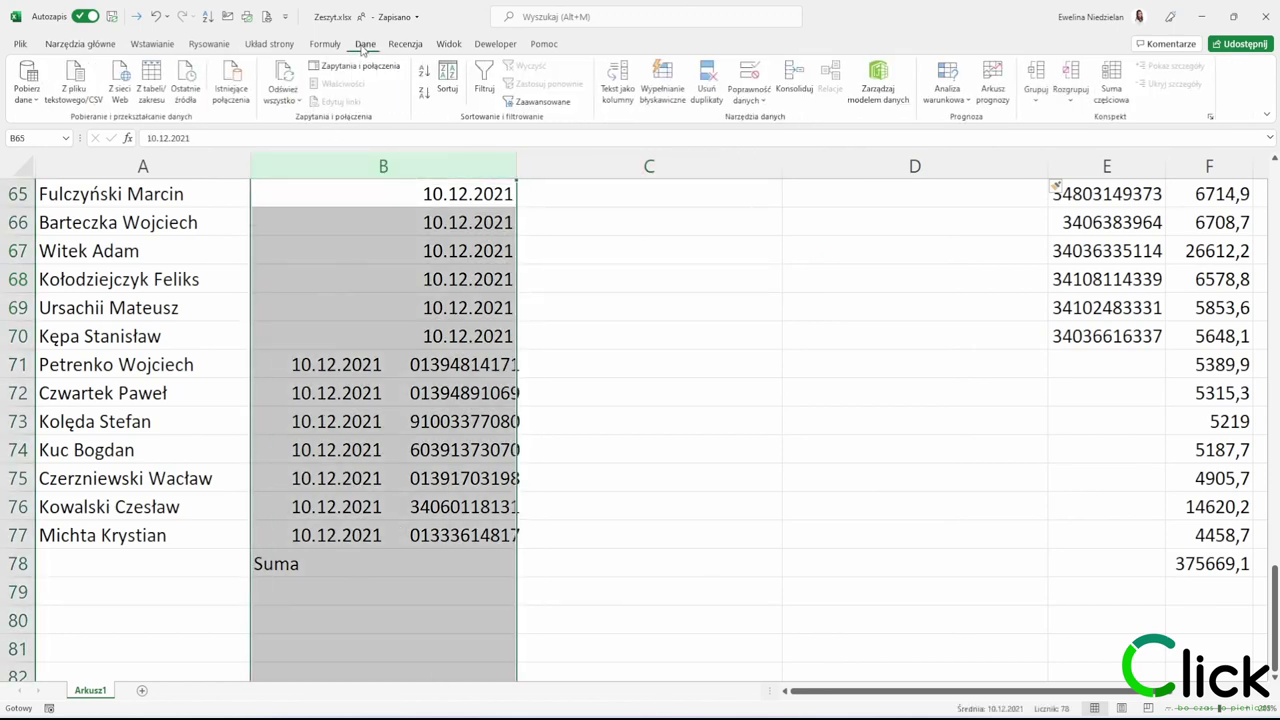
{"action": "left_click", "coordinate": [619, 95]}
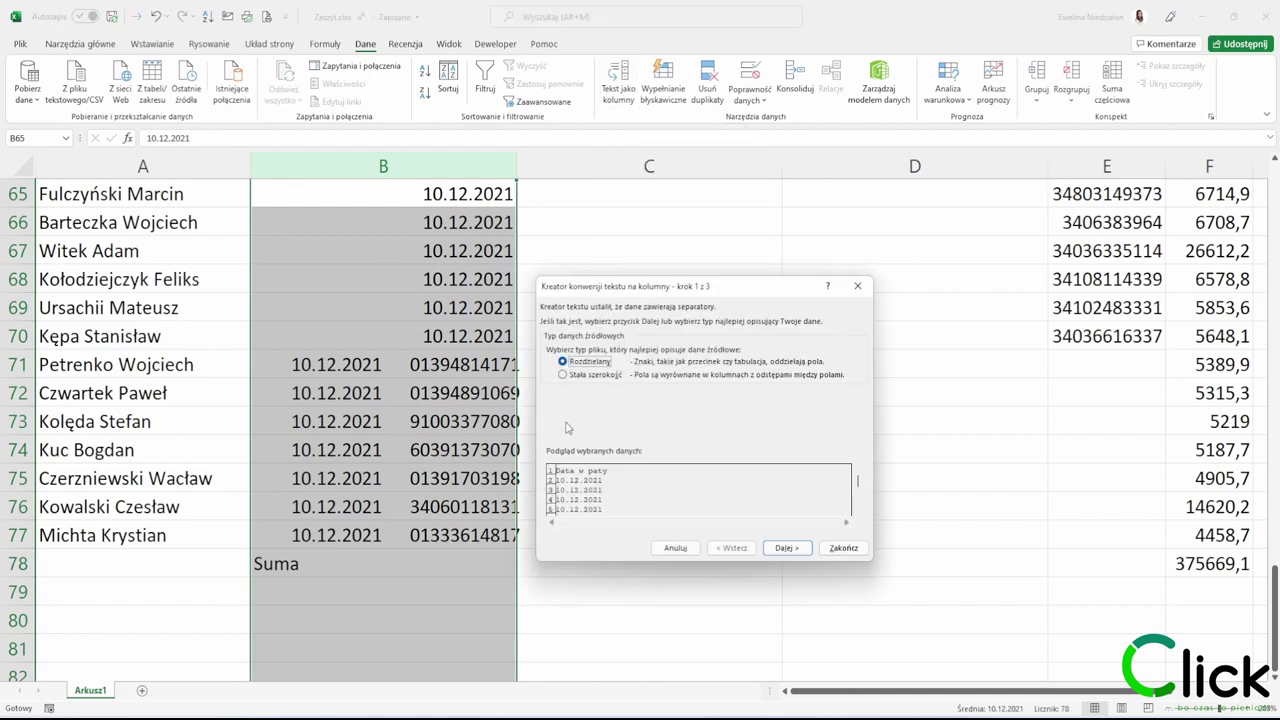
{"action": "left_click", "coordinate": [797, 548]}
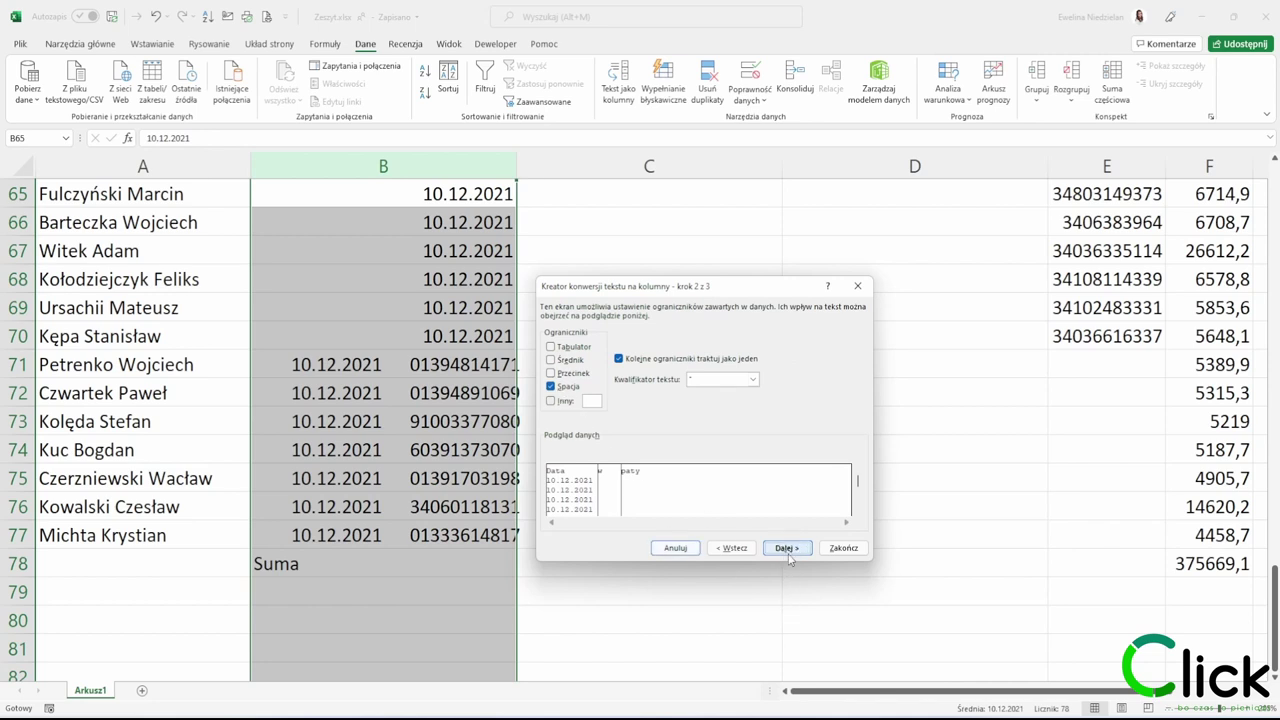
{"action": "left_click", "coordinate": [786, 549]}
{"action": "left_click", "coordinate": [843, 548]}
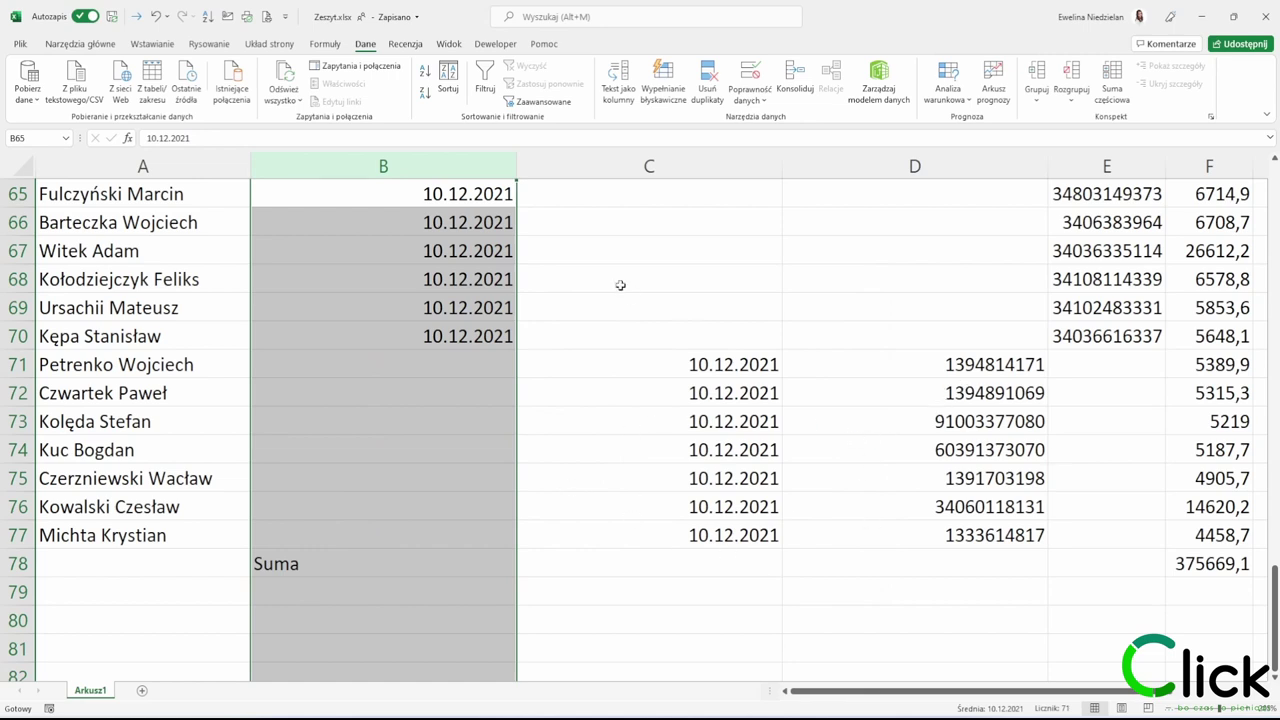
Step: Move the dates in C71:C77 to column B and the account numbers in D71:D77 to column E
{"action": "left_click", "coordinate": [686, 372]}
{"action": "left_click_drag", "start_coordinate": [686, 372], "coordinate": [689, 531]}
{"action": "left_click_drag", "start_coordinate": [677, 349], "coordinate": [411, 365]}
{"action": "left_click_drag", "start_coordinate": [945, 362], "coordinate": [955, 535]}
{"action": "left_click_drag", "start_coordinate": [955, 350], "coordinate": [1080, 358]}
Step: Delete the emptied columns C and D
{"action": "left_click_drag", "start_coordinate": [649, 166], "coordinate": [812, 166]}
{"action": "right_click", "coordinate": [812, 166]}
{"action": "left_click", "coordinate": [851, 300]}
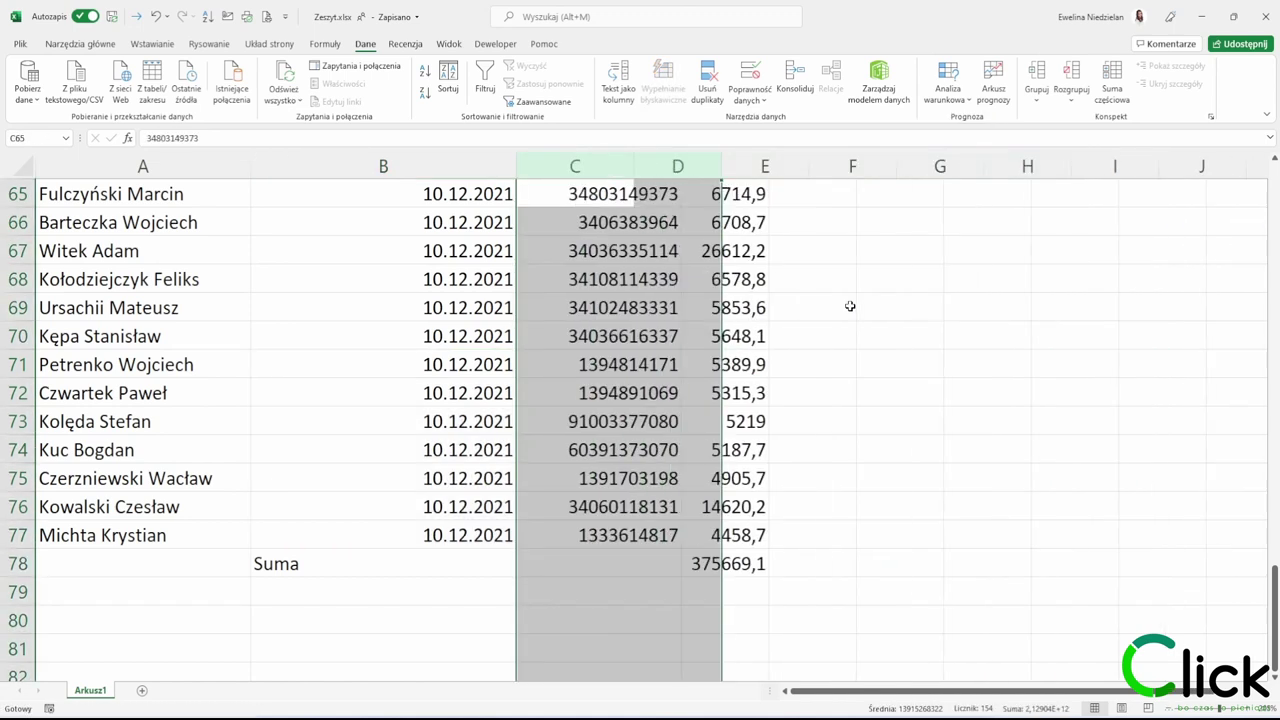
{"action": "left_click", "coordinate": [861, 524]}
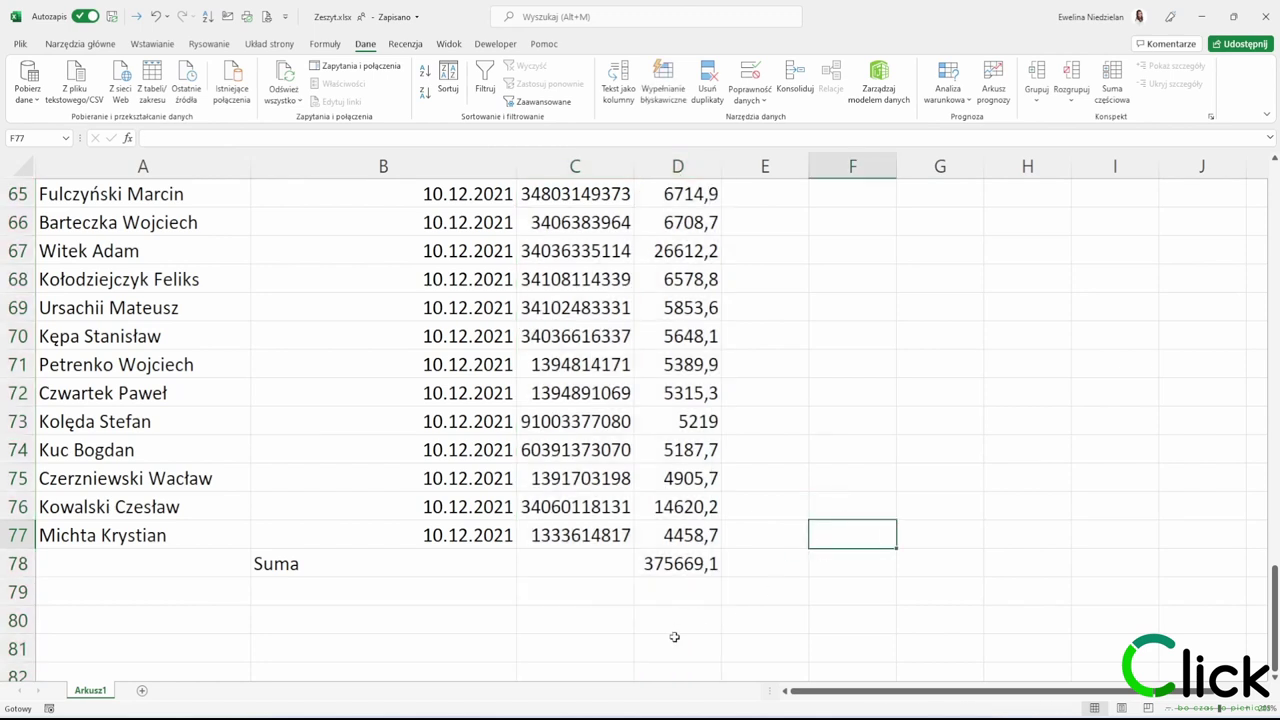
Step: Enter =SUMA(D2:D77) in D79 to check the extracted Suma amount, and widen column D slightly
{"action": "left_click", "coordinate": [680, 566]}
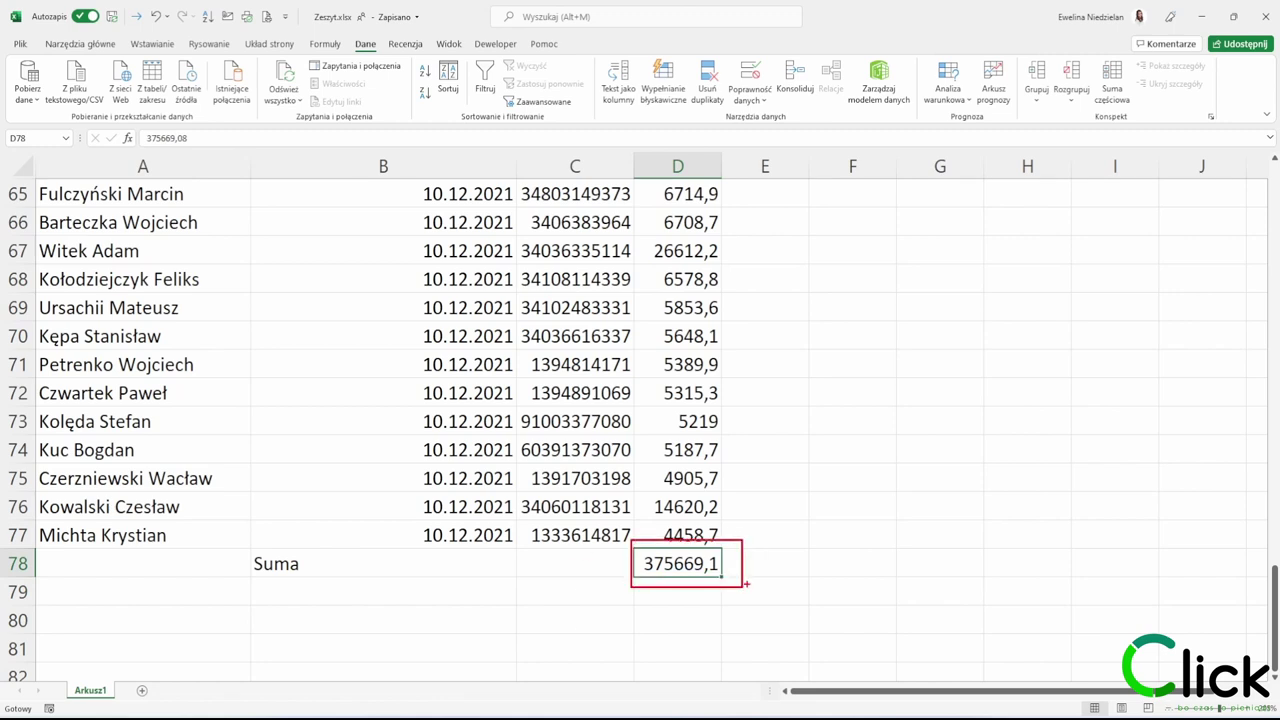
{"action": "key", "text": "Return"}
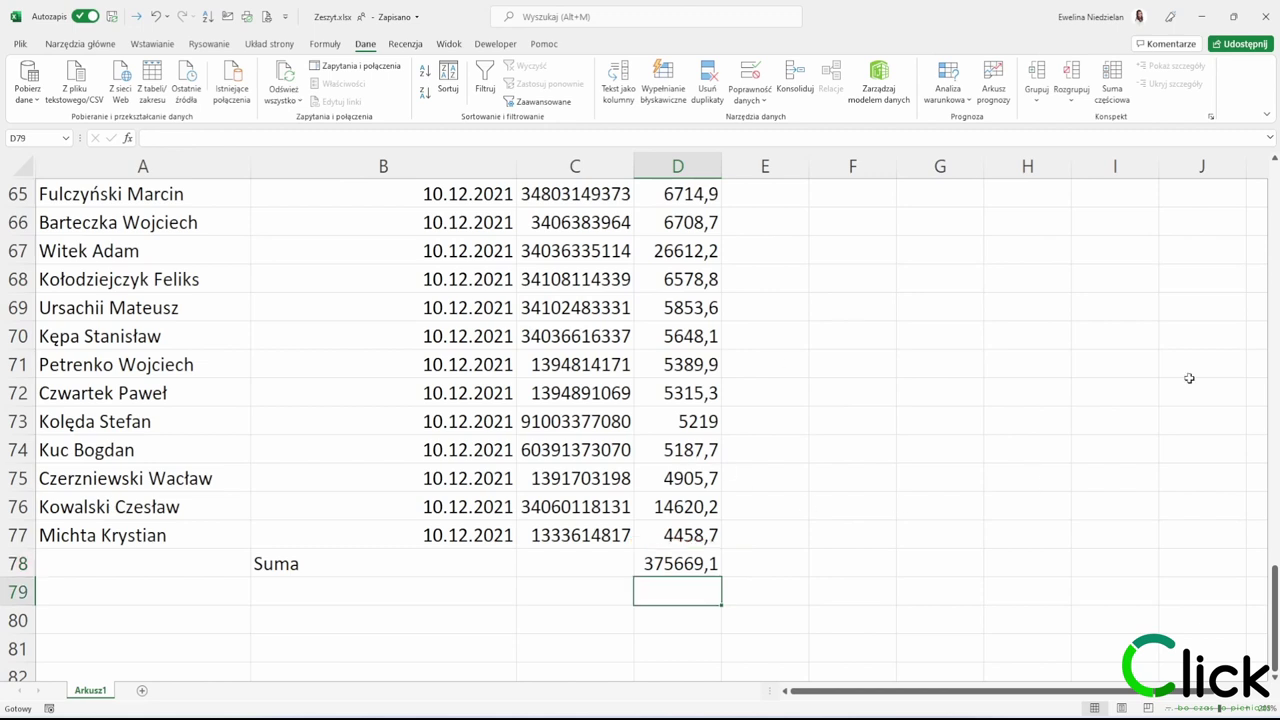
{"action": "left_click", "coordinate": [80, 43]}
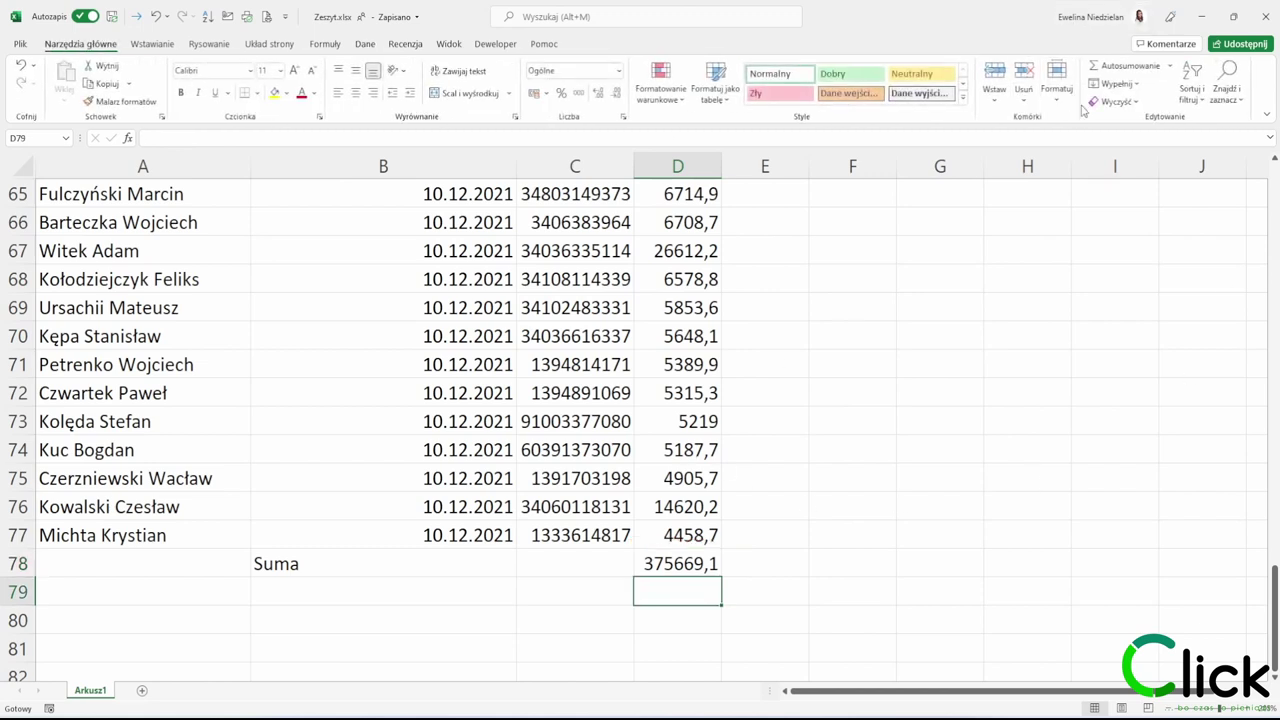
{"action": "left_click", "coordinate": [1122, 65]}
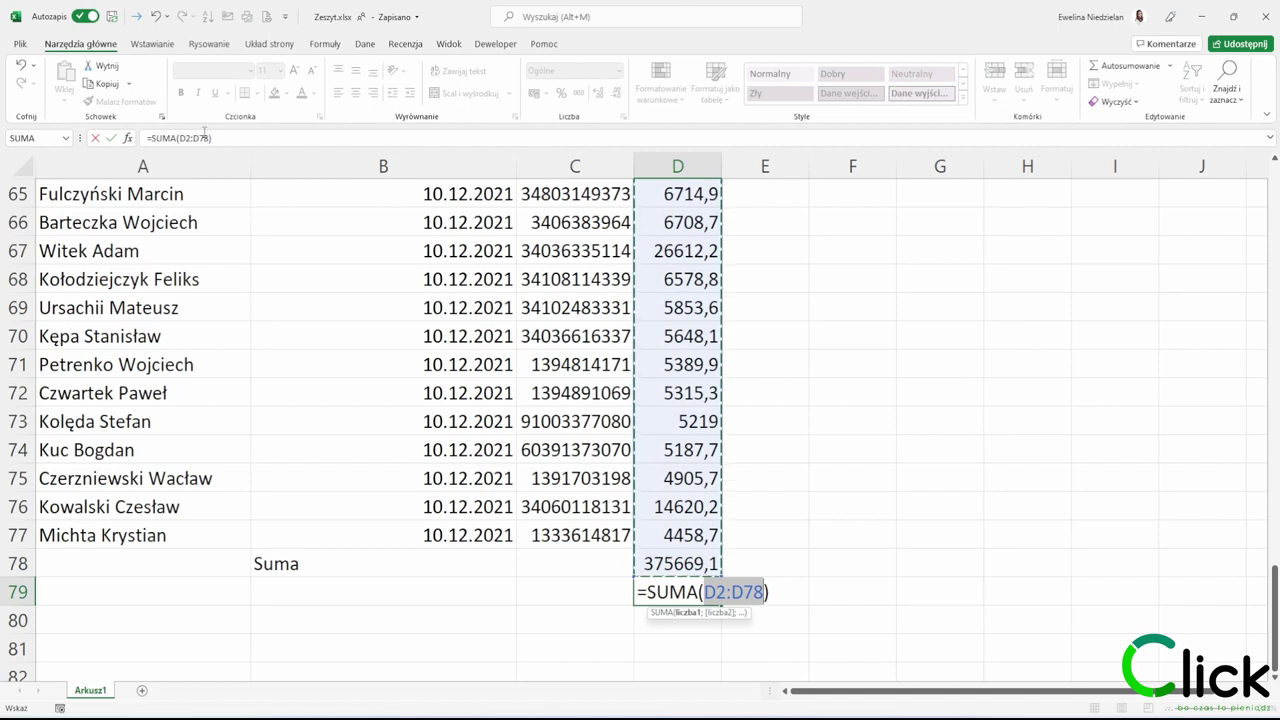
{"action": "left_click", "coordinate": [205, 137]}
{"action": "key", "text": "BackSpace"}
{"action": "type", "text": "7"}
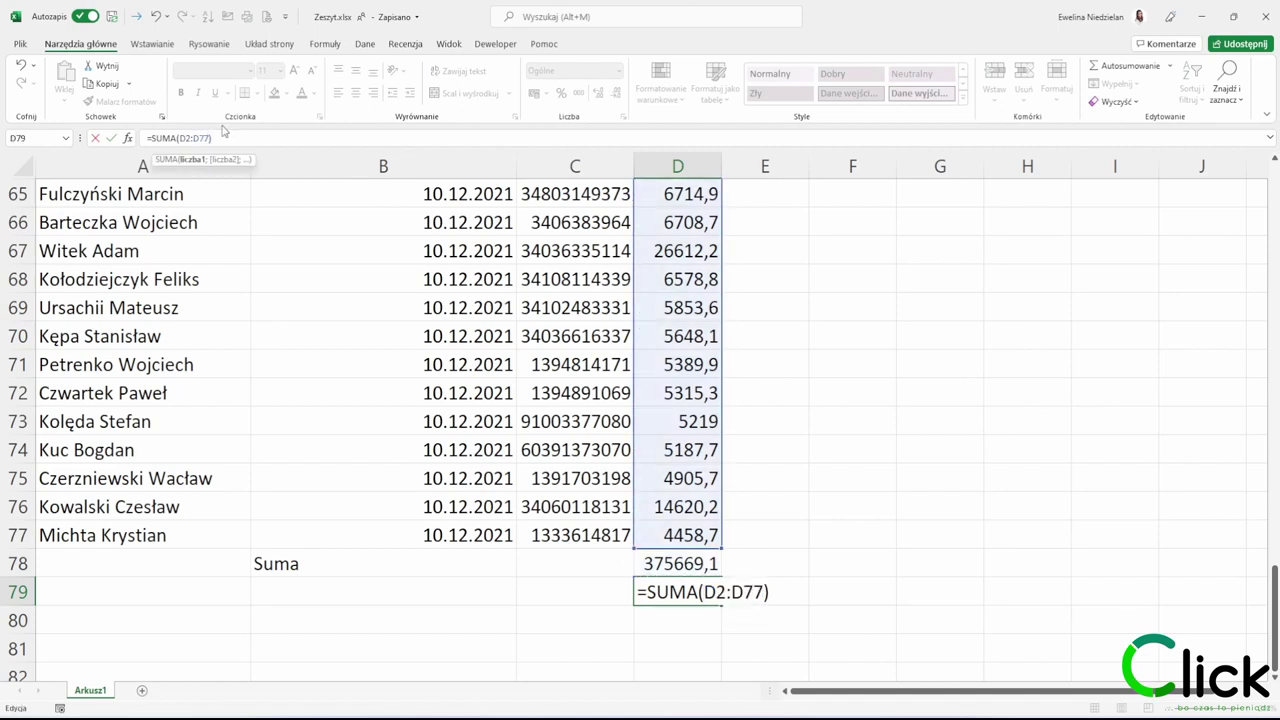
{"action": "key", "text": "Return"}
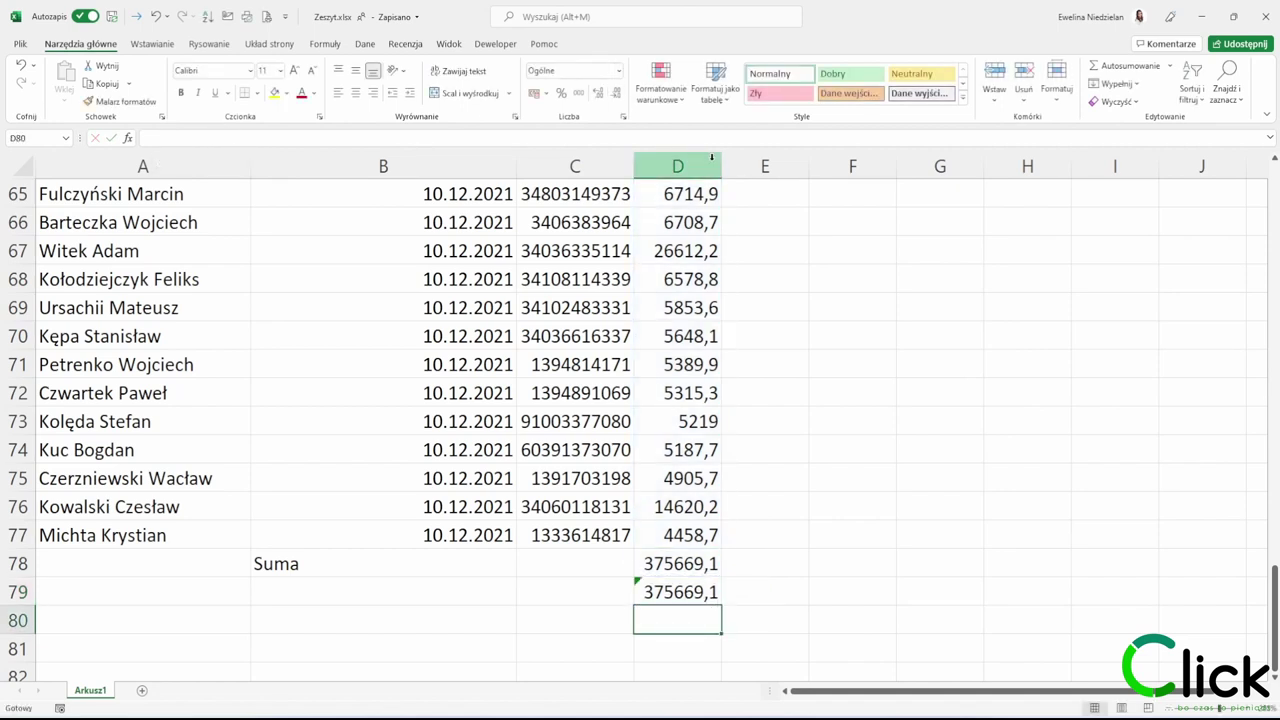
{"action": "left_click_drag", "start_coordinate": [721, 166], "coordinate": [737, 168]}
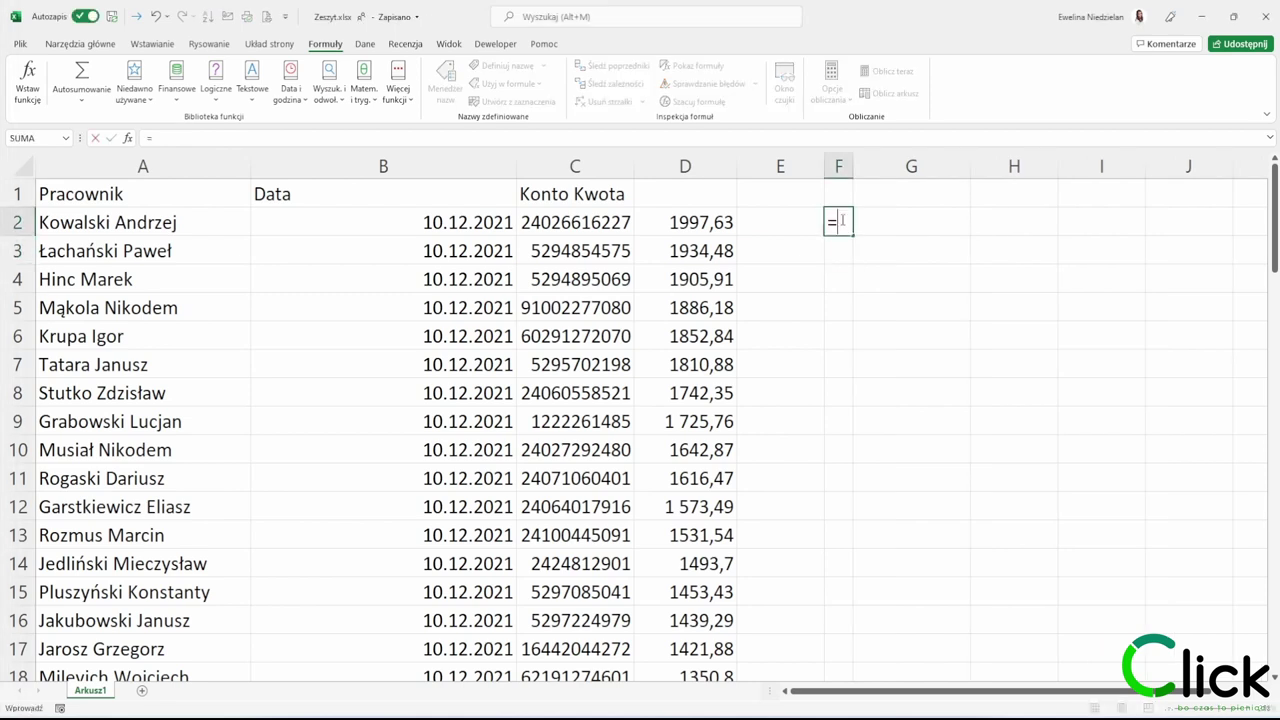
Step: Calculate the length of each account number with =dł(c2) in F2 and fill it down column F
{"action": "type", "text": "dł(c2)"}
{"action": "key", "text": "ctrl+Return"}
{"action": "left_click_drag", "start_coordinate": [848, 228], "coordinate": [860, 586]}
Step: Enter =JEŻELI(F2=11;C2;"0"&C2) in G2 and fill it down column G for all employees
{"action": "left_click", "coordinate": [871, 222]}
{"action": "type", "text": "=JEŻELI("}
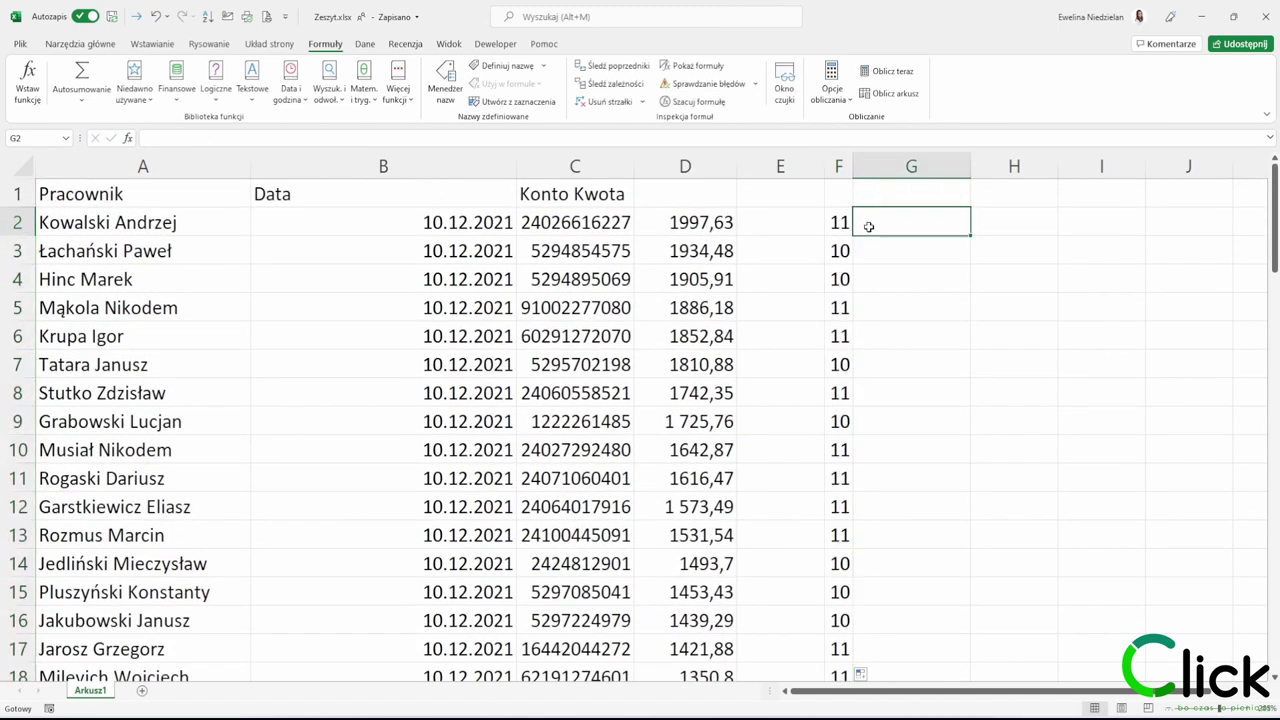
{"action": "key", "text": "Left"}
{"action": "key", "text": "Left"}
{"action": "key", "text": "Left"}
{"action": "key", "text": "Left"}
{"action": "type", "text": "="}
{"action": "left_click", "coordinate": [838, 222]}
{"action": "type", "text": "11;"}
{"action": "left_click", "coordinate": [547, 225]}
{"action": "type", "text": ";\"0\"&"}
{"action": "left_click", "coordinate": [547, 225]}
{"action": "key", "text": "Return"}
{"action": "left_click", "coordinate": [940, 222]}
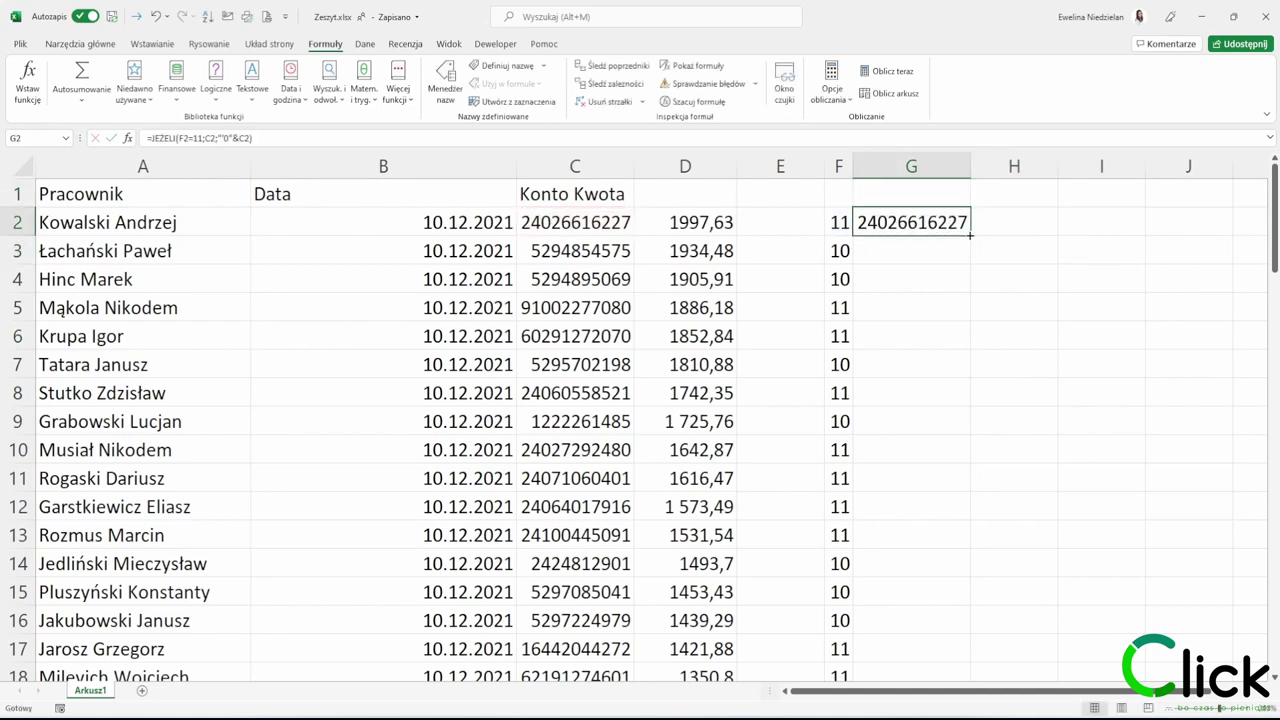
{"action": "double_click", "coordinate": [970, 236]}
Step: Copy the corrected account numbers from column G over column C as values, and select helper columns F:G
{"action": "right_click", "coordinate": [952, 232]}
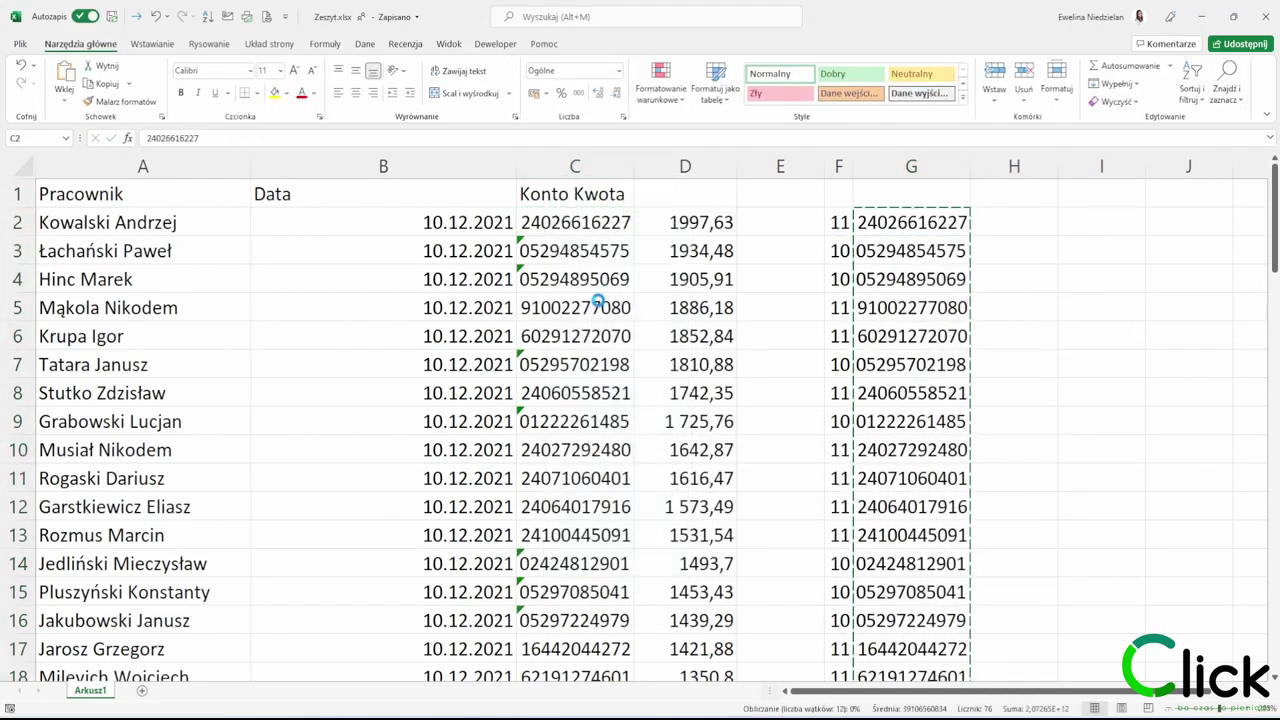
{"action": "left_click_drag", "start_coordinate": [838, 166], "coordinate": [911, 166]}
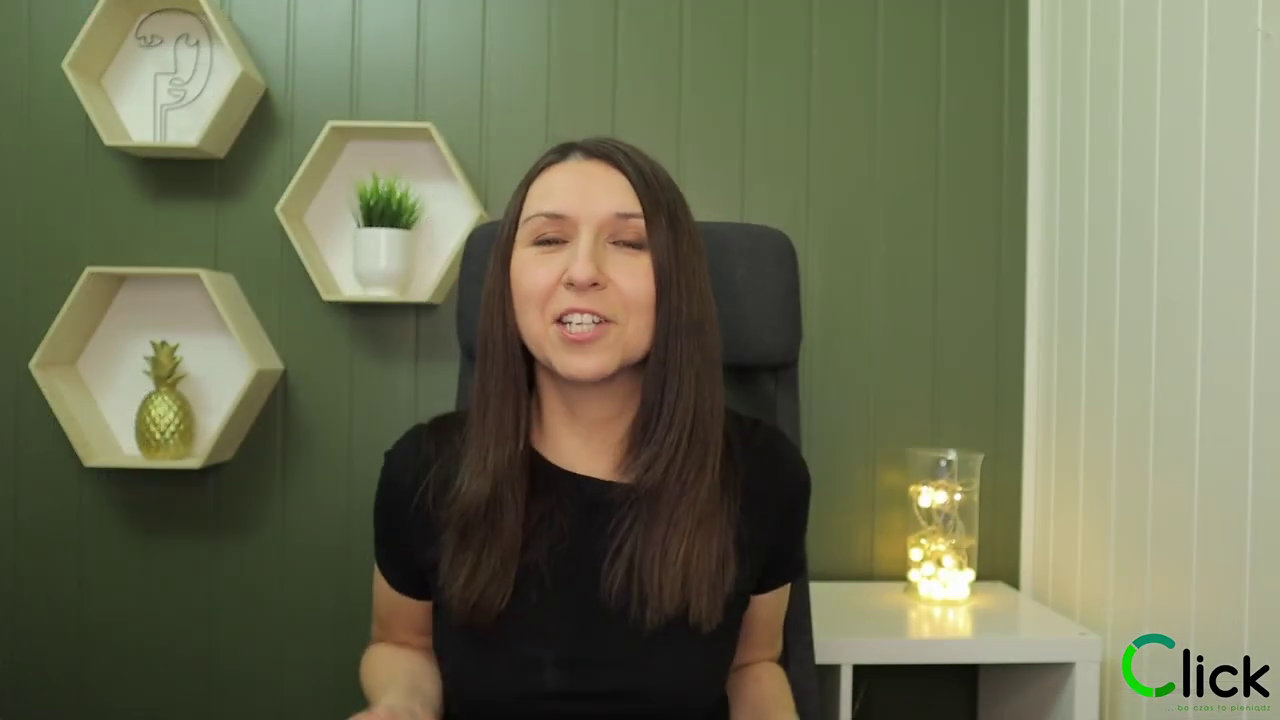